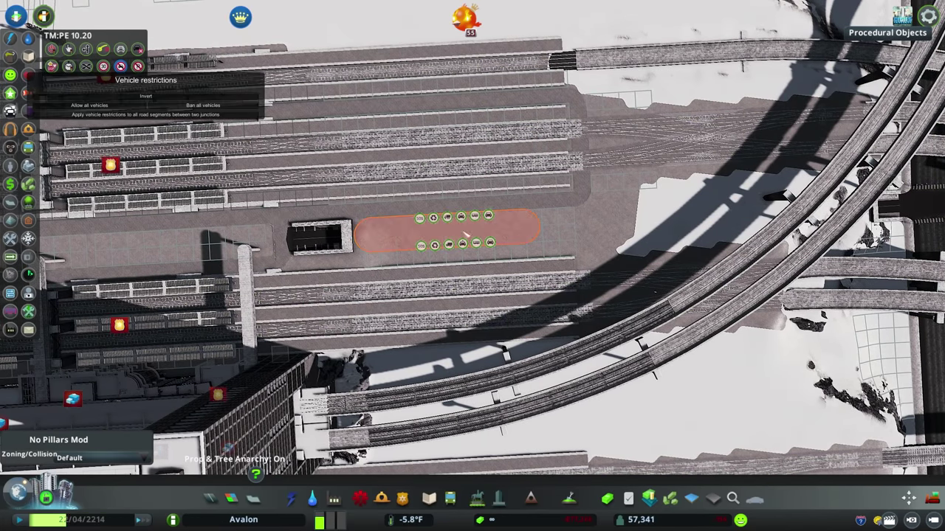
- Ban trucks on one direction of the first platform road segment
scroll(481, 237, "up", 5)
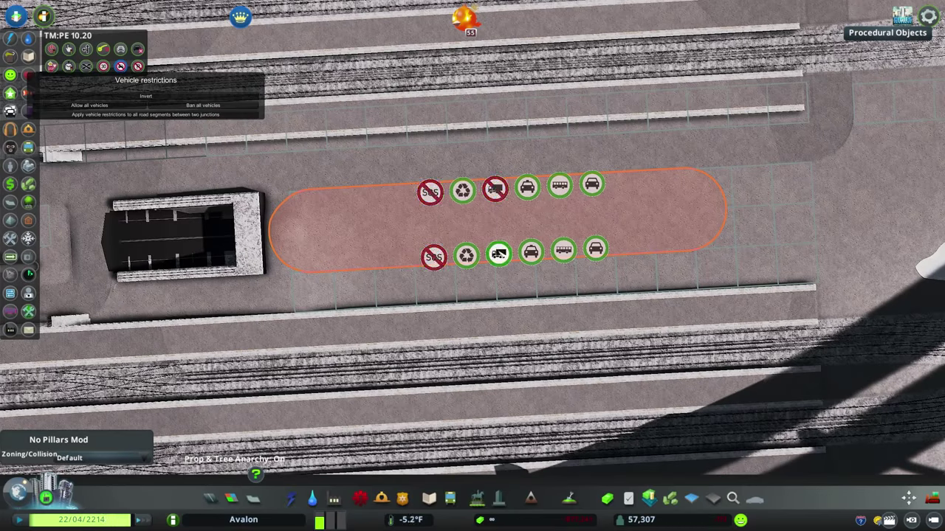
left_click(498, 254)
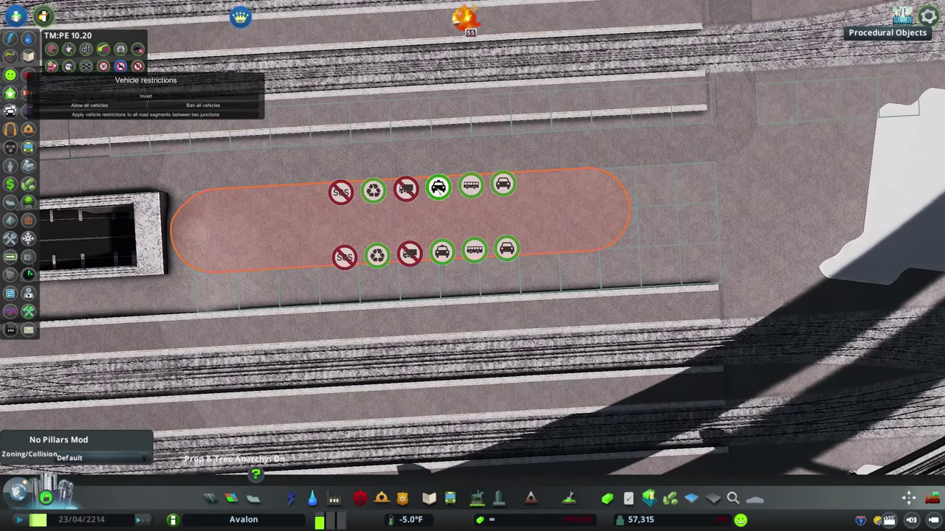
scroll(473, 236, "down", 3)
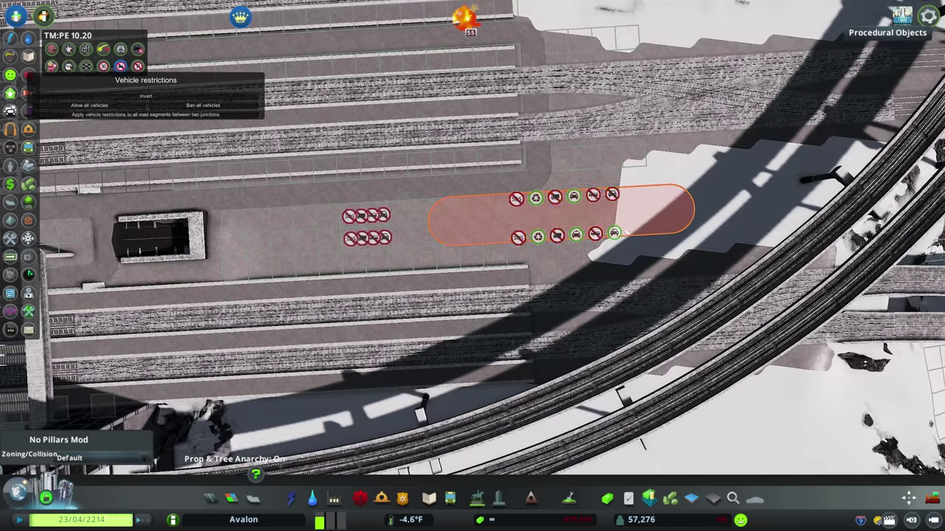
key("d")
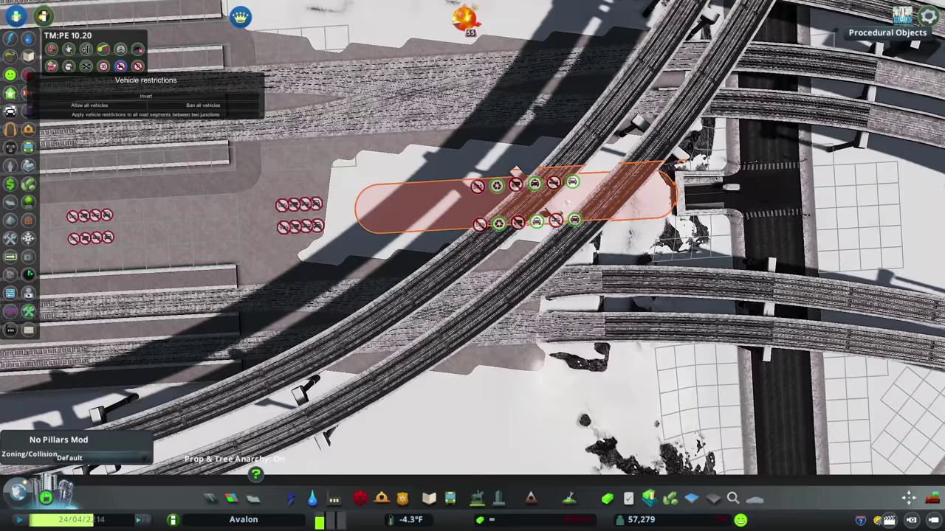
key("e")
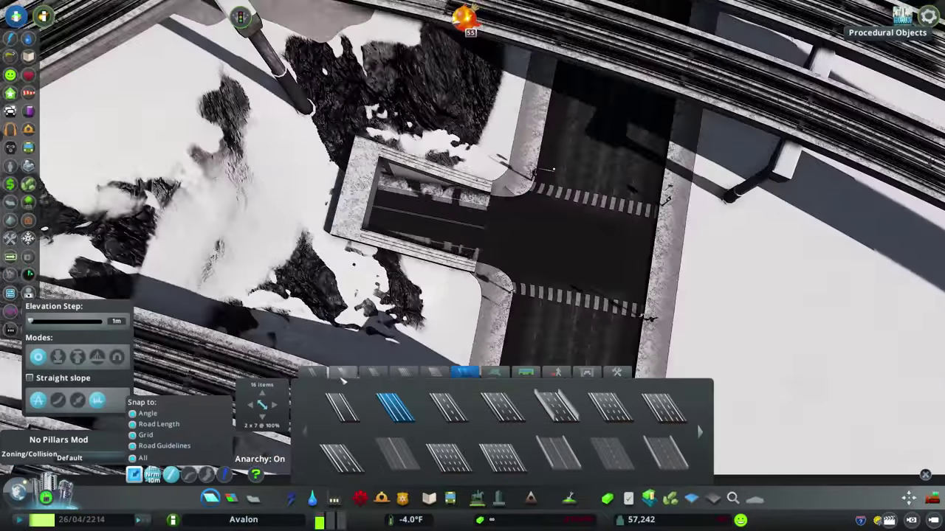
- Select the ramp segment leading into the tunnel to ban its vehicles too
left_click(340, 371)
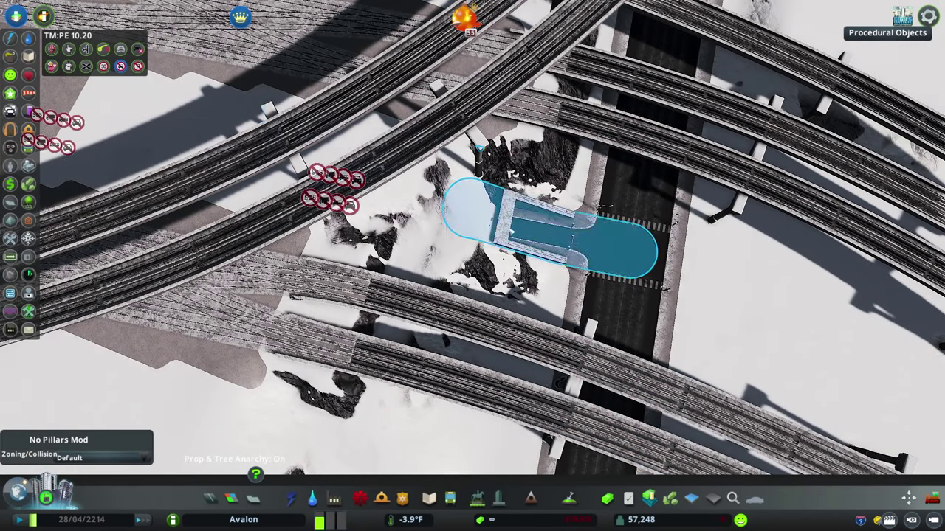
left_click(570, 243)
key("e")
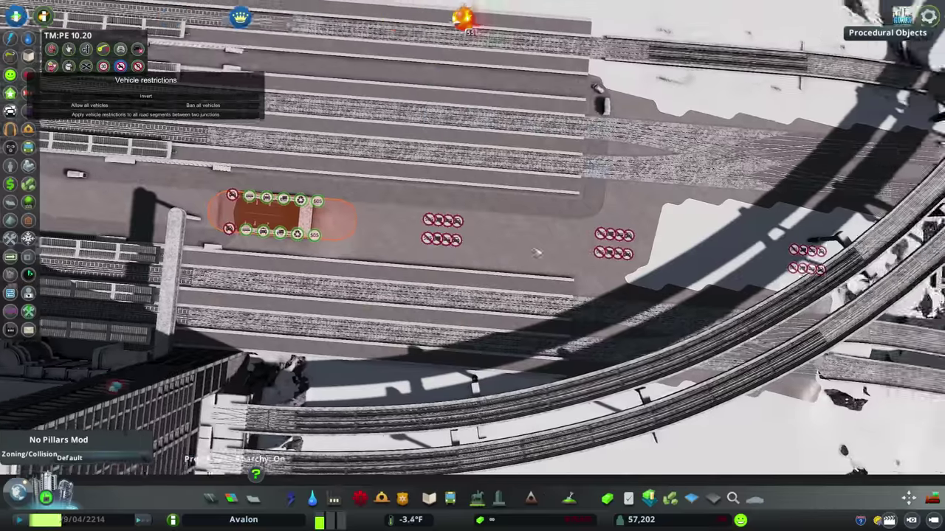
scroll(536, 253, "up", 5)
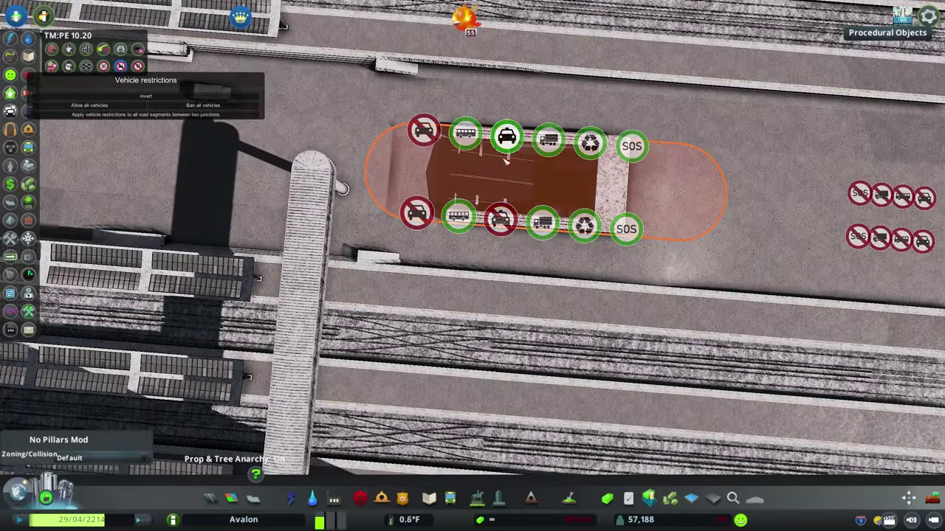
scroll(560, 151, "down", 6)
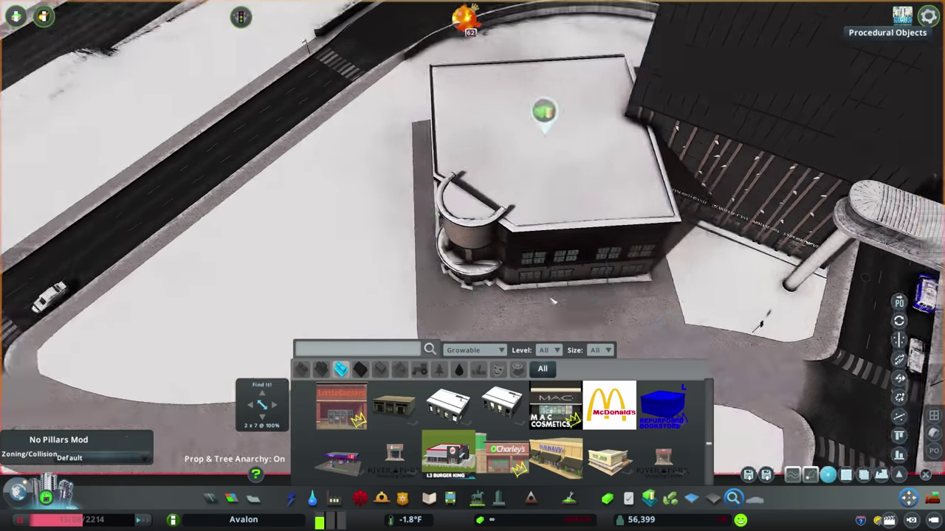
- Convert the Starbucks building on the plaza into a procedural object
key("e")
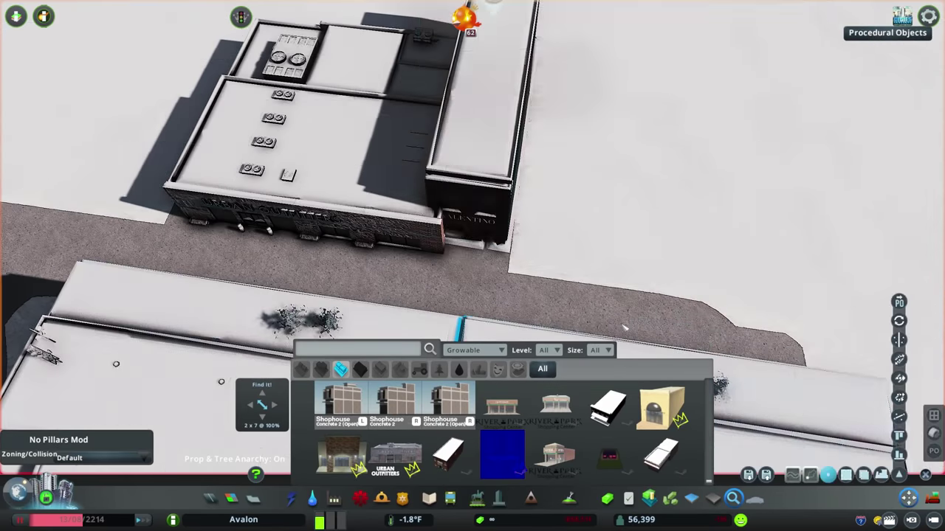
scroll(473, 221, "down", 5)
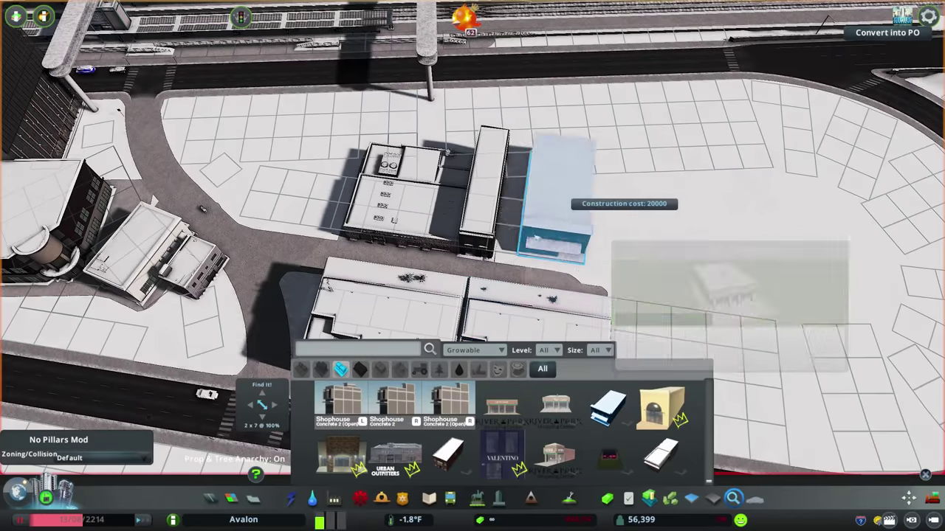
scroll(472, 192, "up", 4)
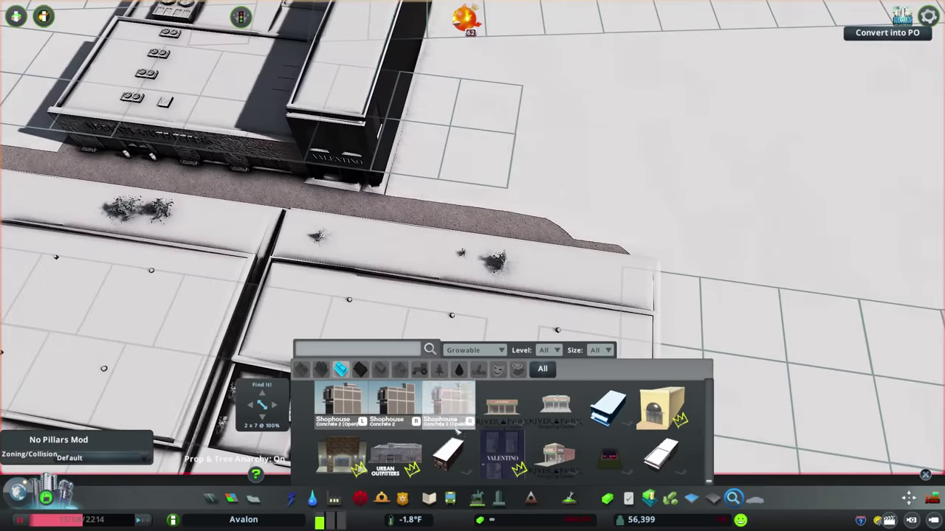
scroll(456, 432, "down", 4)
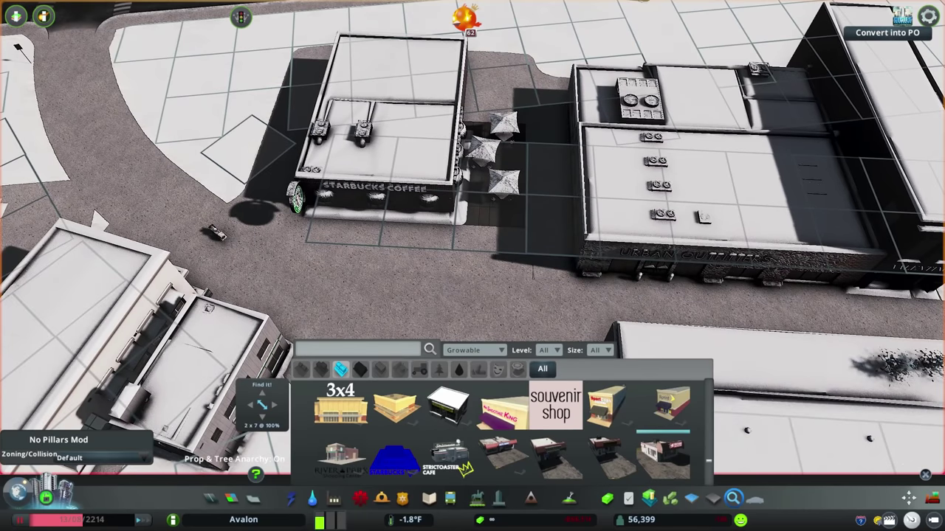
left_click(384, 148)
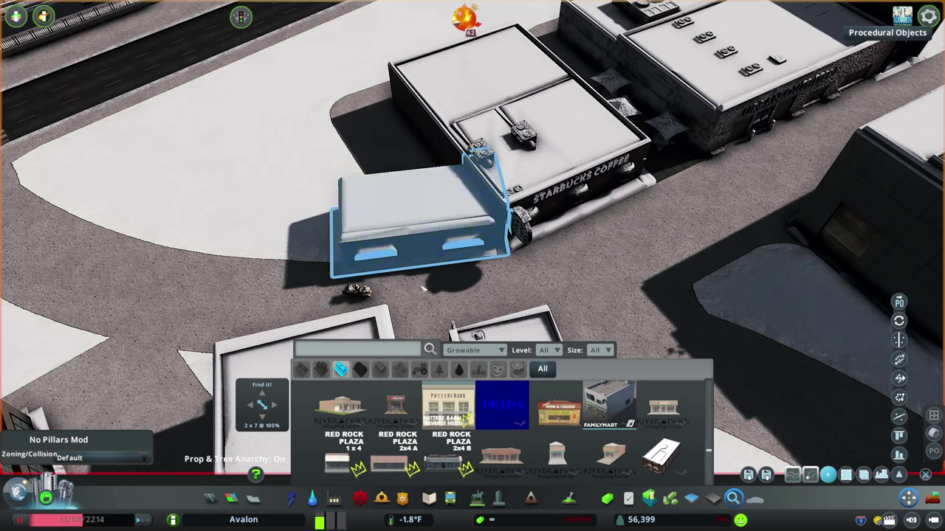
- Bring up the lighting and time-of-day settings and close the building browser
key("alt+u")
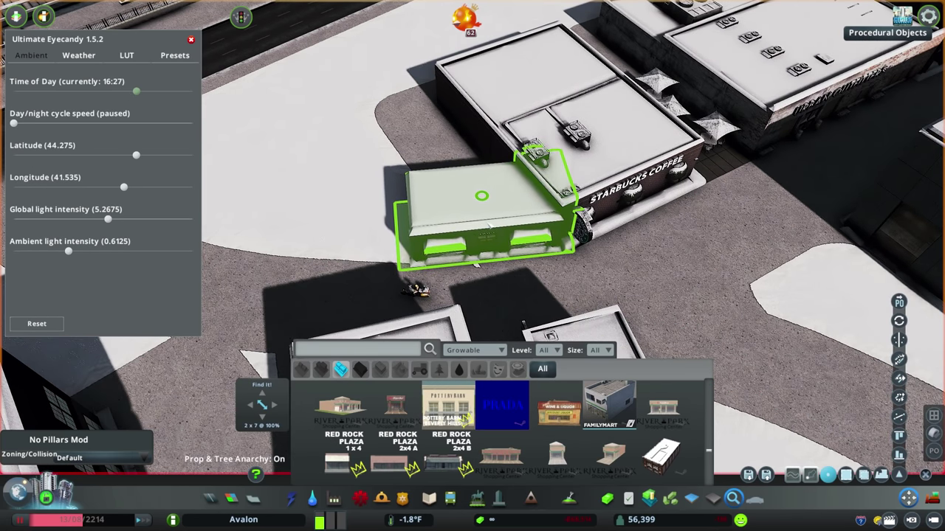
key("e")
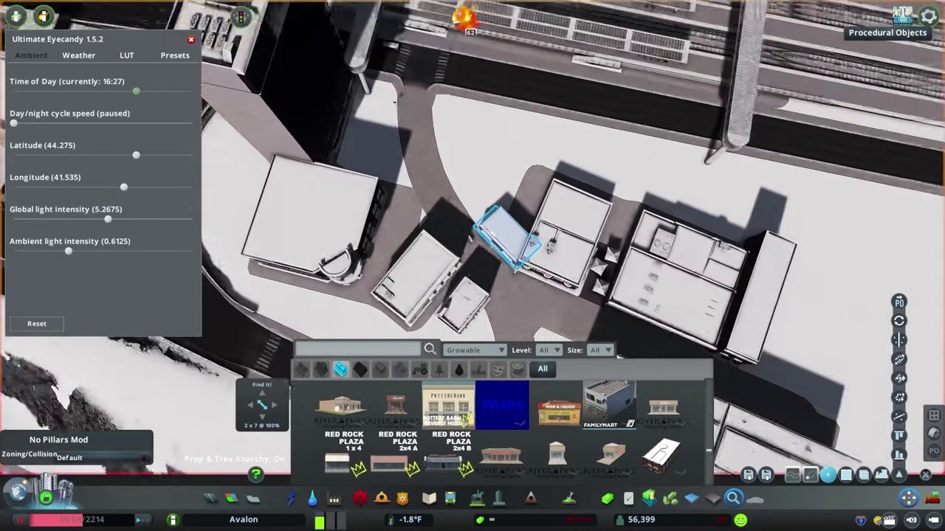
key("Escape")
- Build a 16 m elevated plain path, without street lights, from the existing walkway end
left_click(568, 499)
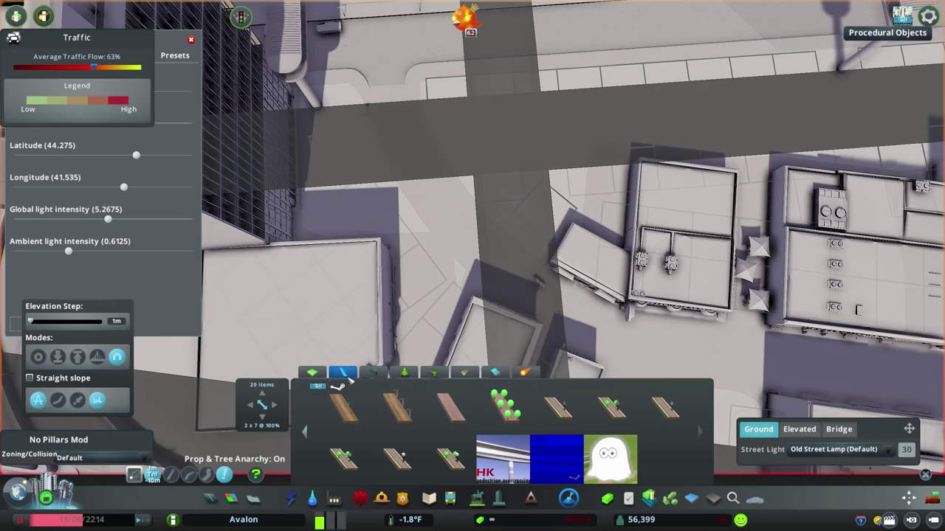
scroll(361, 386, "up", 1)
left_click(343, 406)
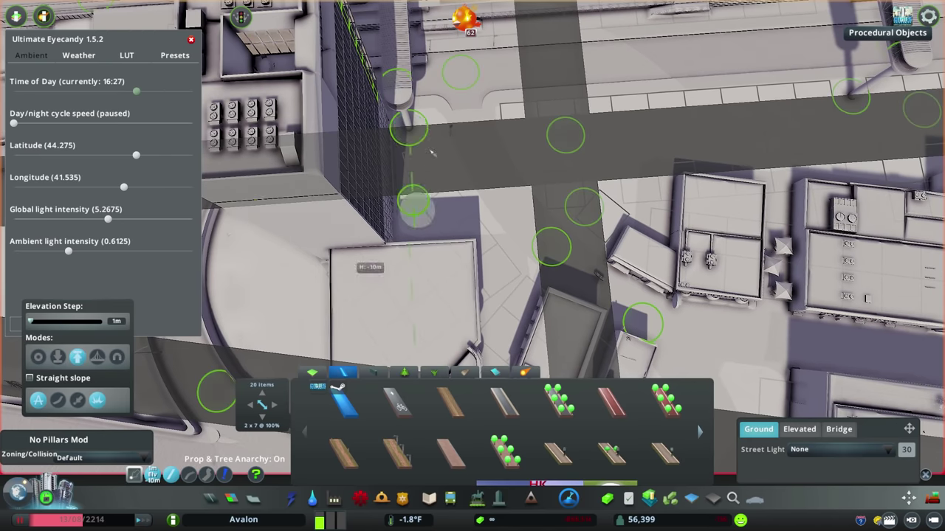
left_click(410, 130)
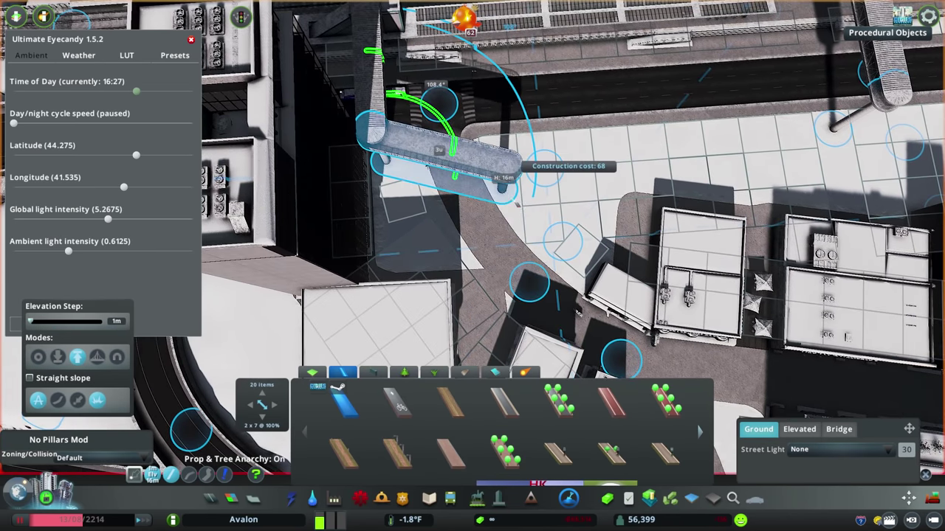
left_click(549, 203)
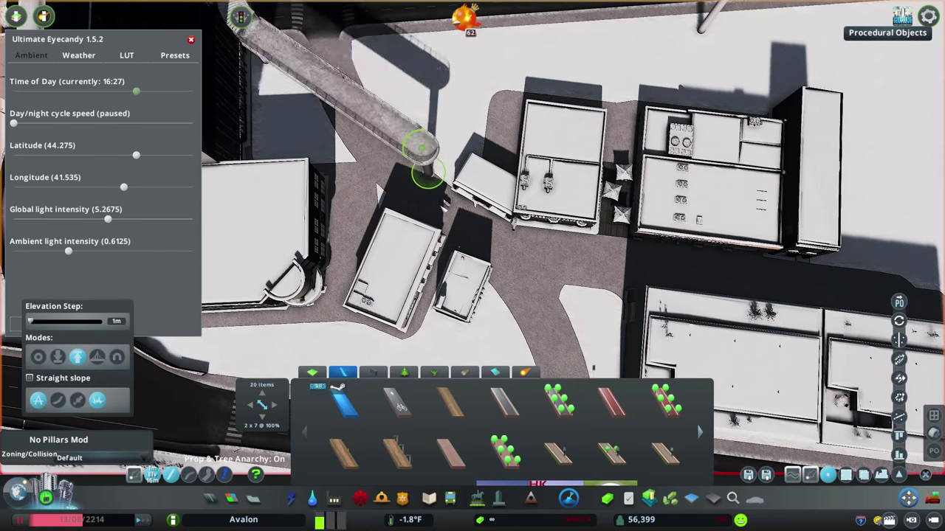
key("q")
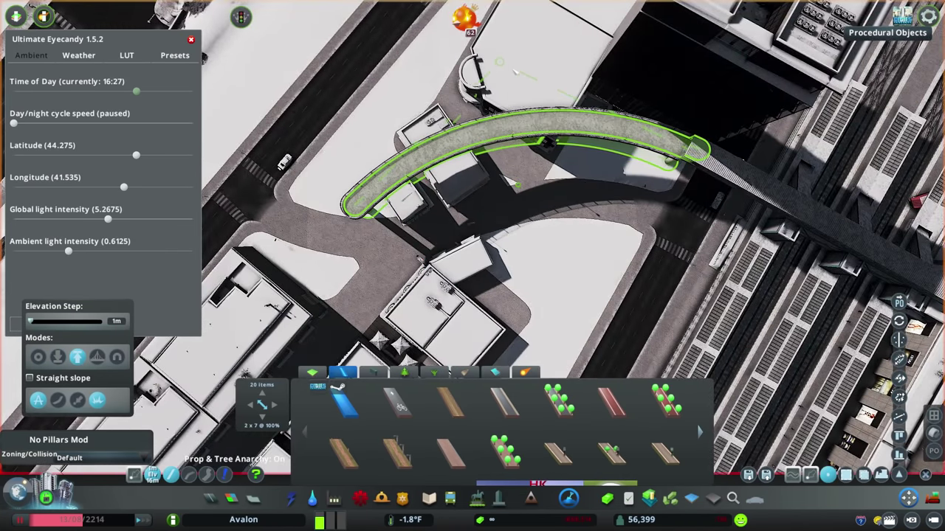
key("q")
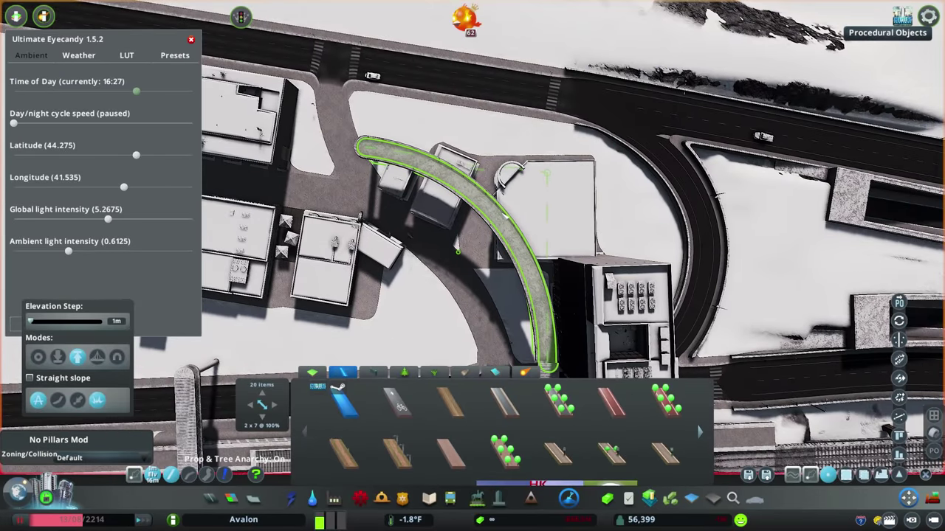
key("w")
key("w")
key("d")
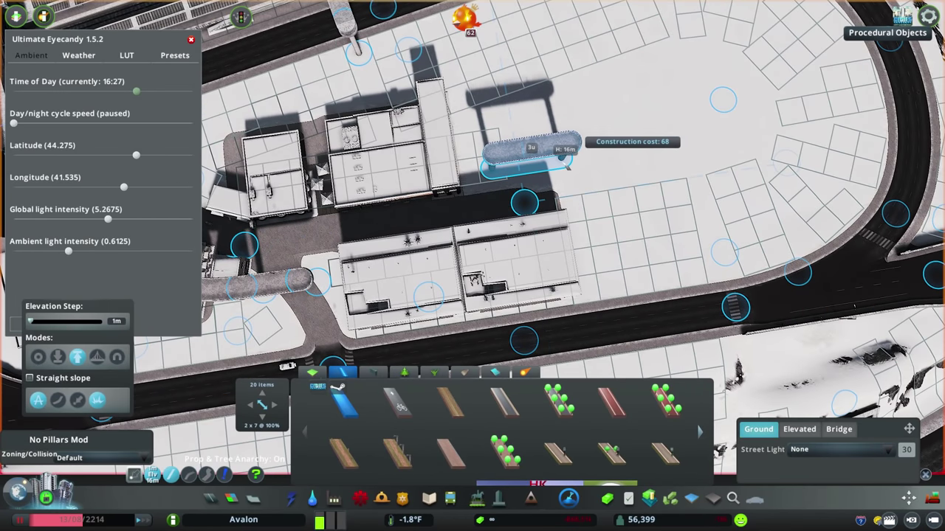
- Continue the walkway with a new raised segment from the curve's end over the shops
key("m")
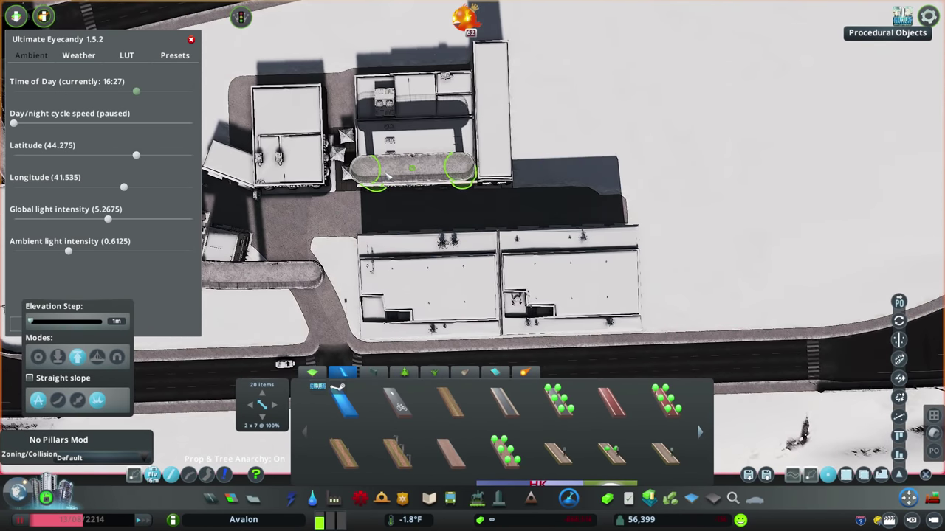
scroll(387, 175, "up", 3)
scroll(388, 175, "down", 4)
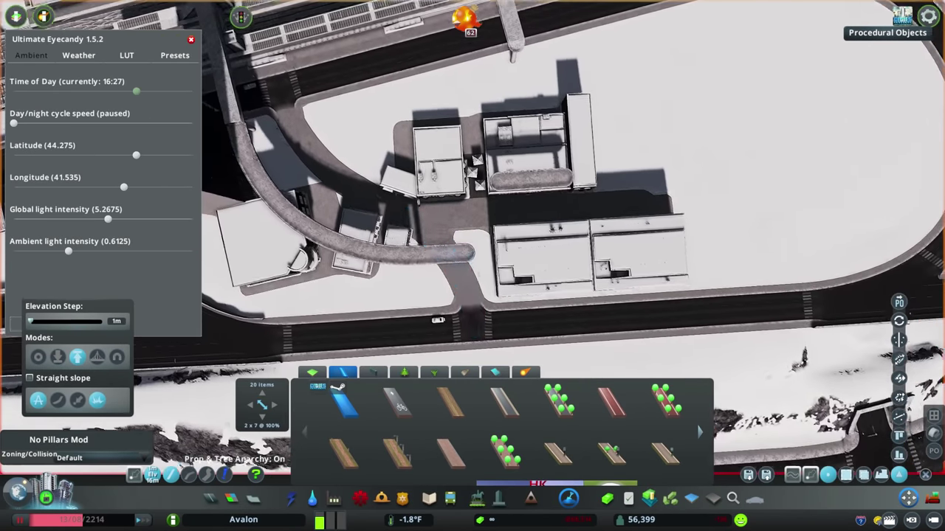
scroll(472, 221, "up", 3)
key("m")
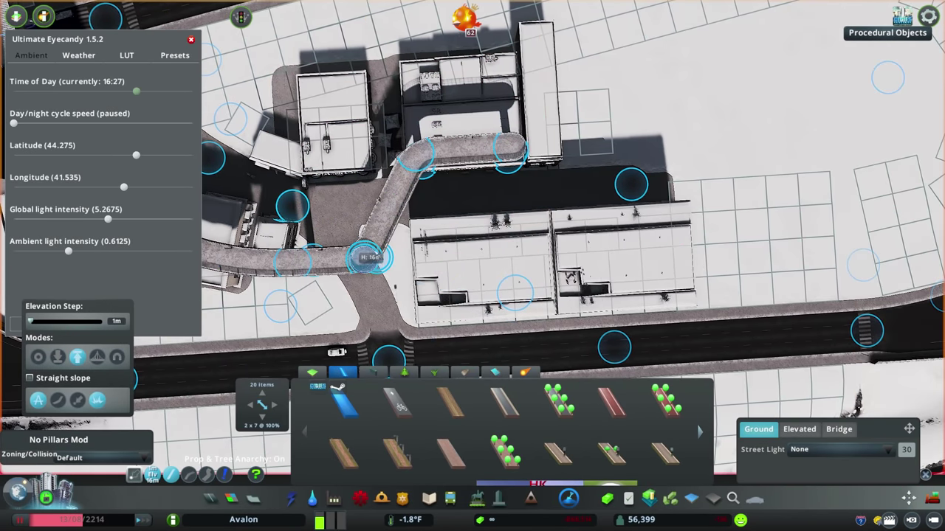
left_click(369, 254)
scroll(435, 255, "down", 2)
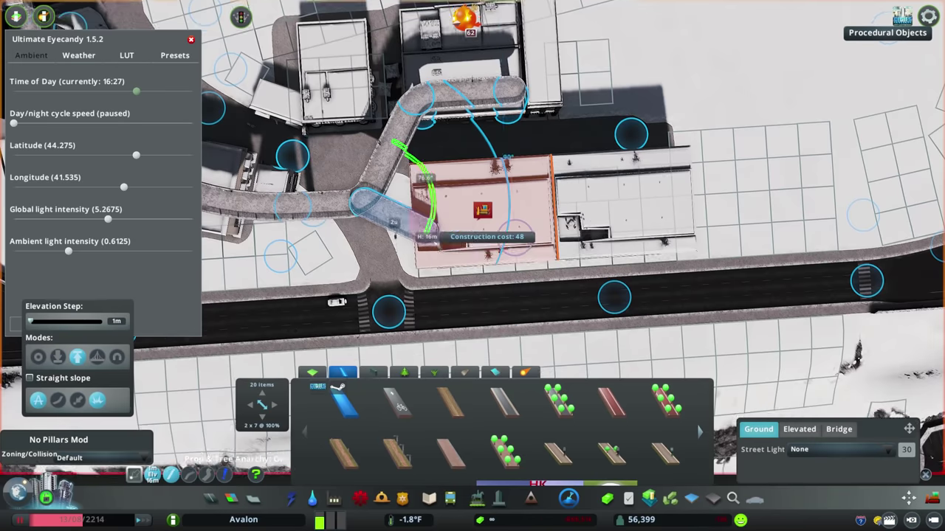
key("a")
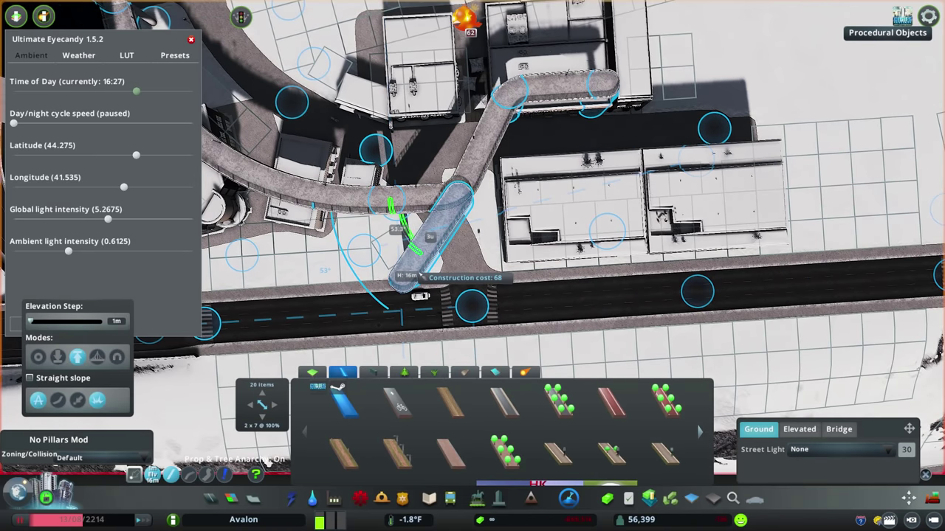
key("m")
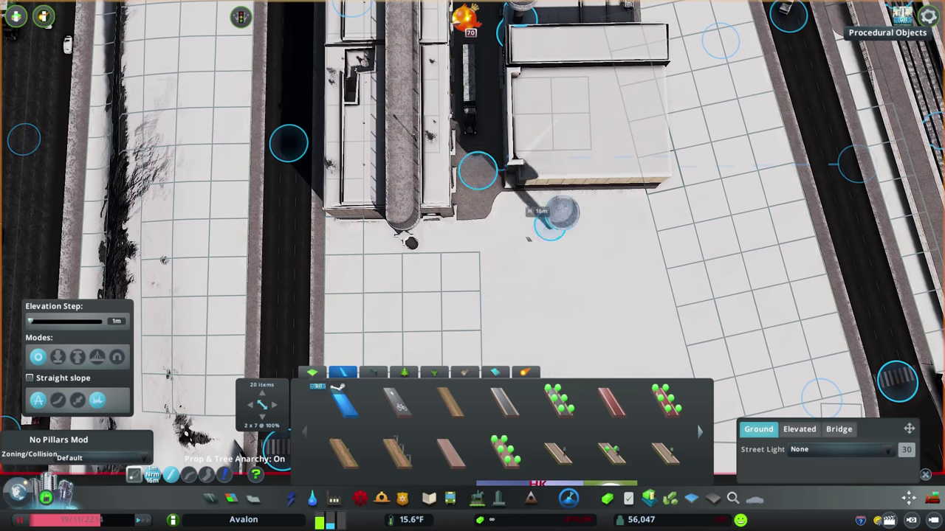
- Place a Pottery Barn store at the street corner beneath the elevated walkways
key("m")
scroll(425, 215, "up", 3)
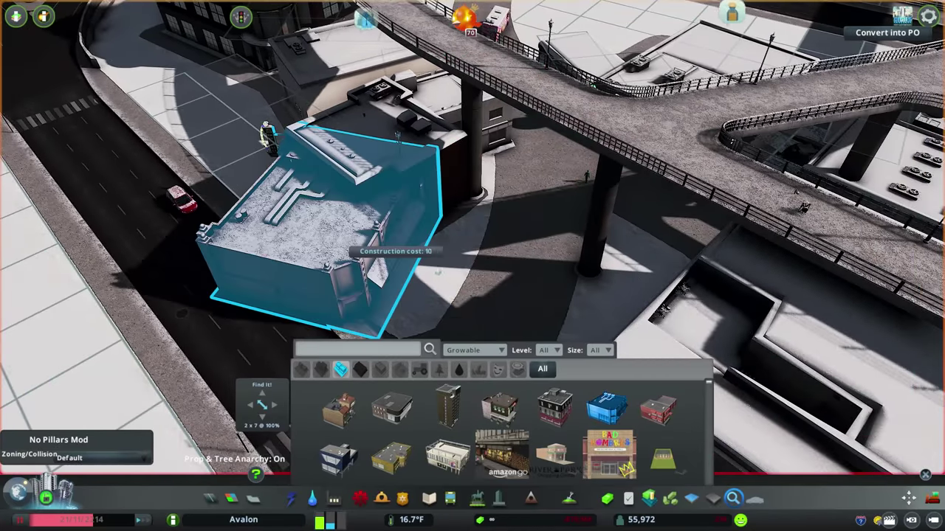
- Plop the dark Sofmap tower on the plaza beside the roundabout
scroll(353, 233, "up", 3)
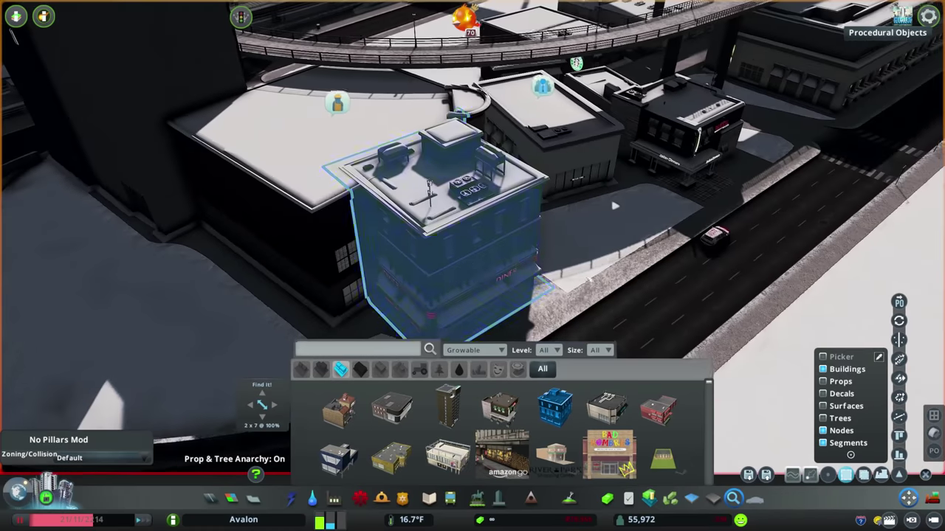
key("e")
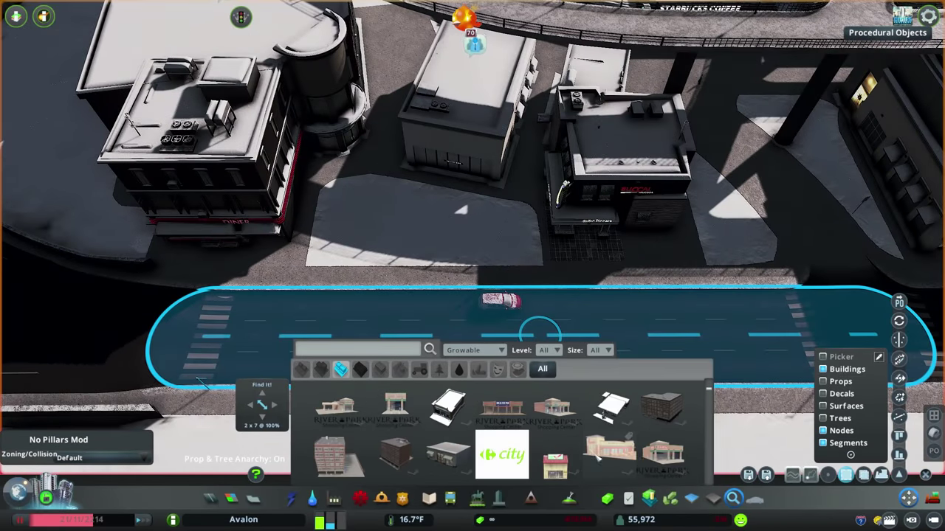
scroll(502, 428, "down", 3)
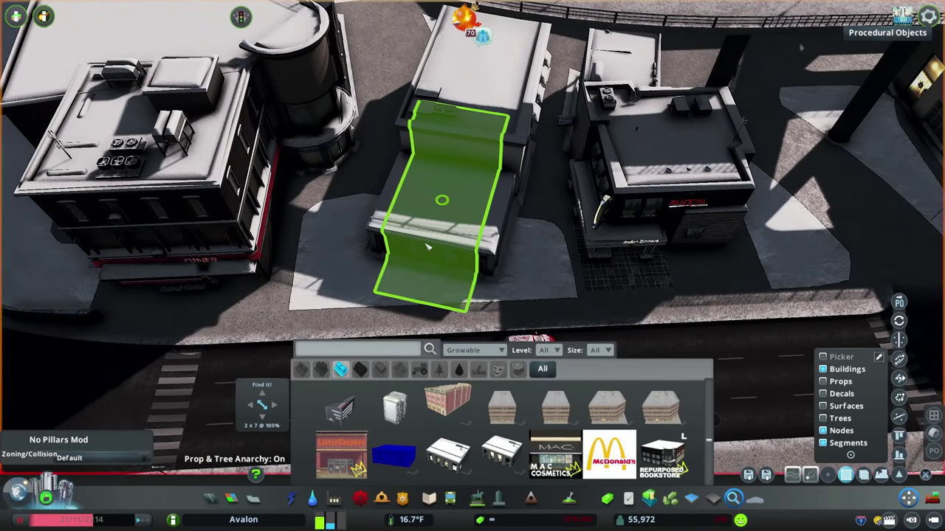
scroll(428, 248, "up", 3)
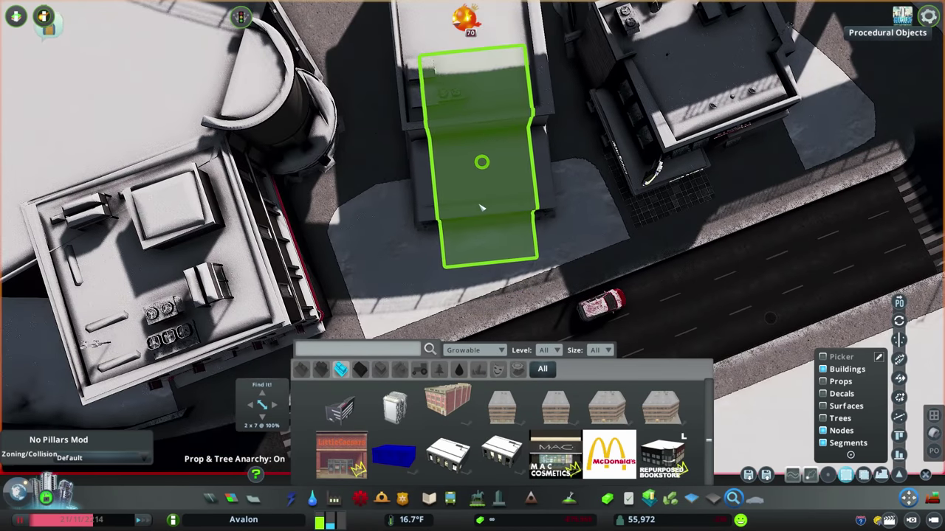
scroll(481, 209, "down", 5)
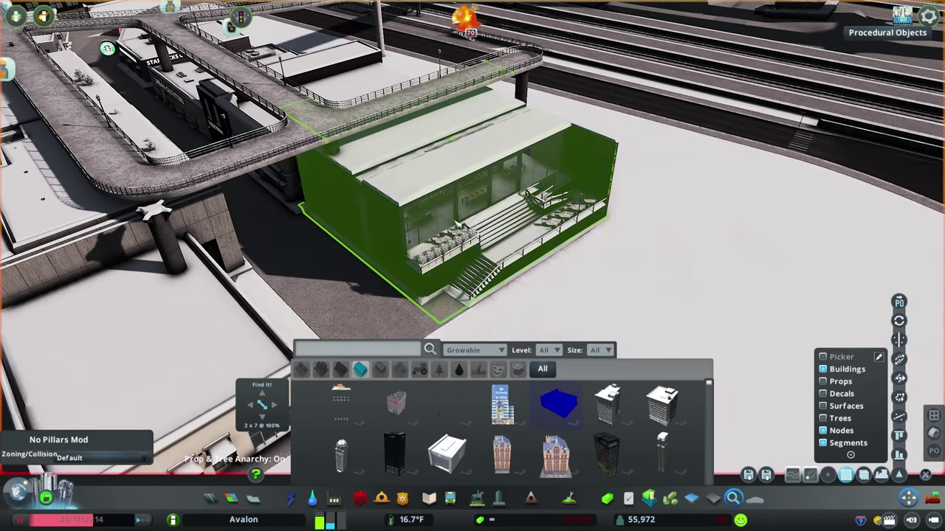
key("q")
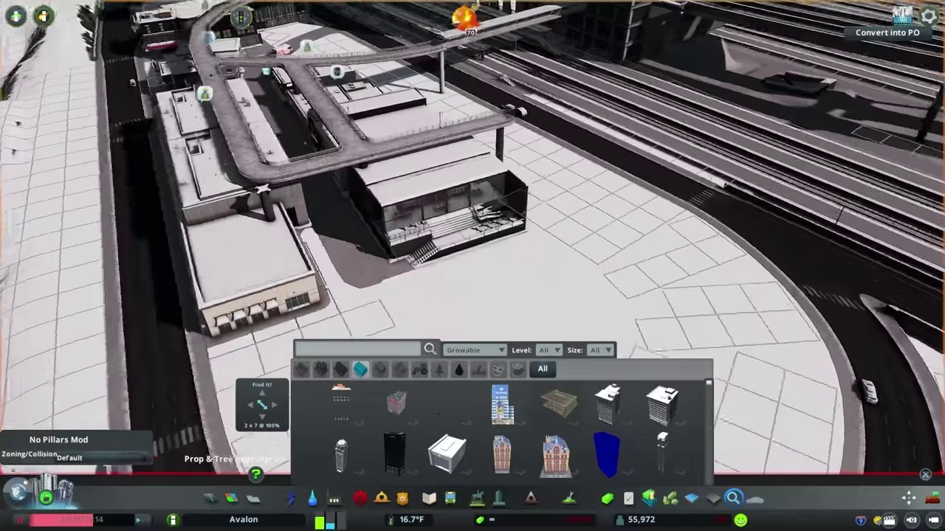
scroll(646, 289, "up", 3)
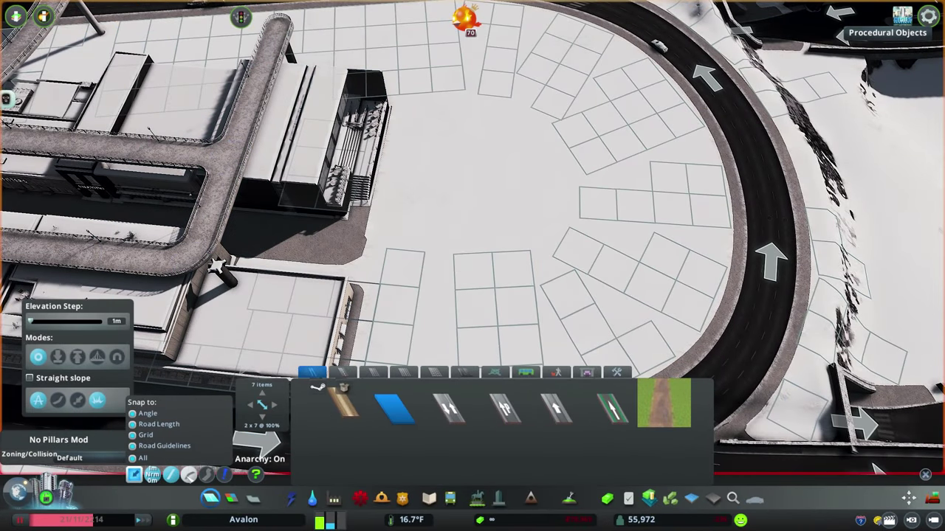
- Select the dark tower beside the roundabout with Move It
left_click(385, 266)
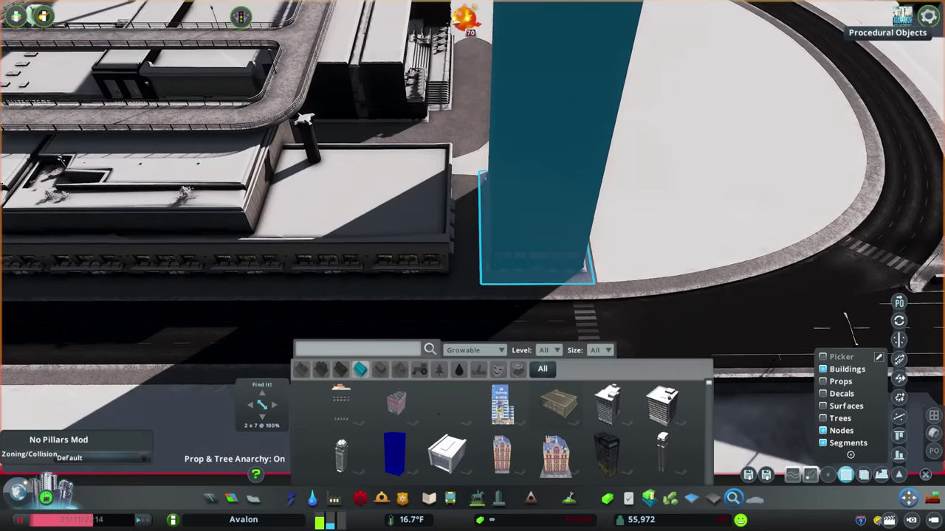
left_click(494, 237)
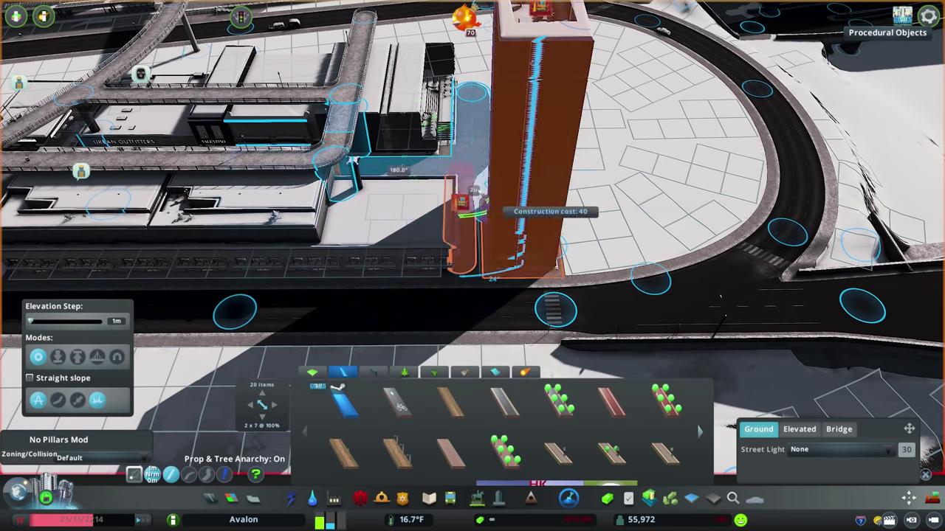
key("m")
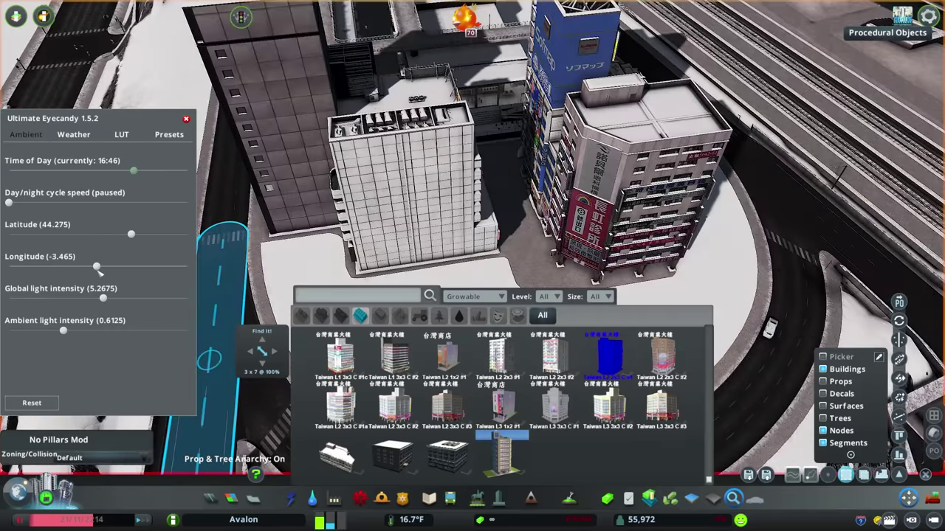
- Drag the sun longitude to about -30 and select the shop building on the block
left_click_drag(77, 267, 86, 273)
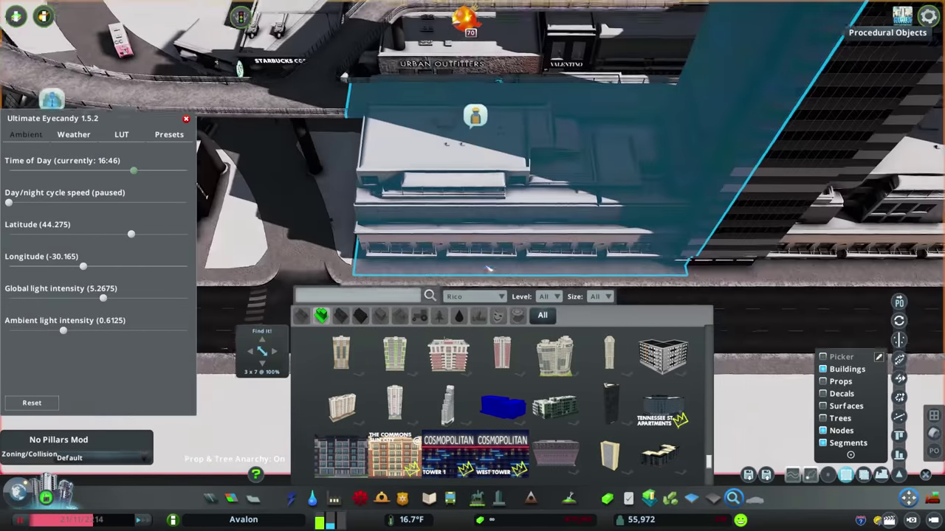
left_click(488, 138)
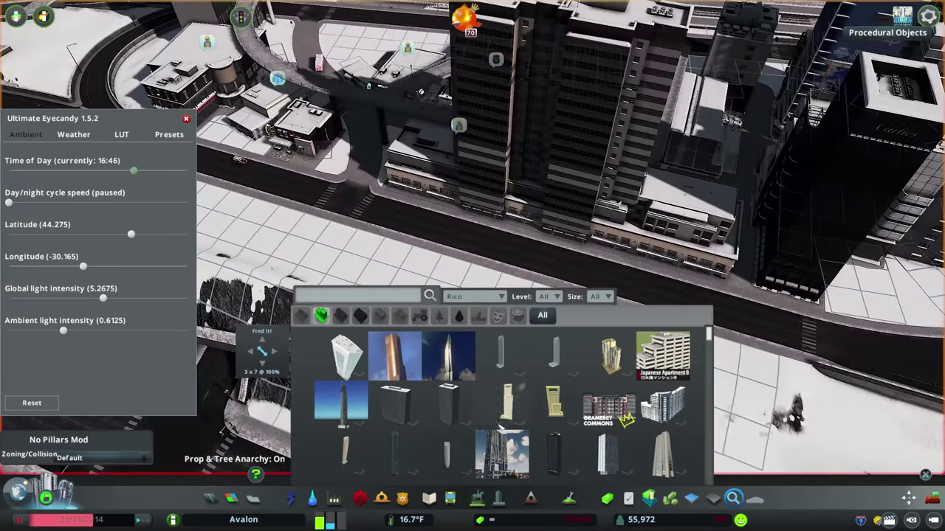
scroll(501, 426, "down", 8)
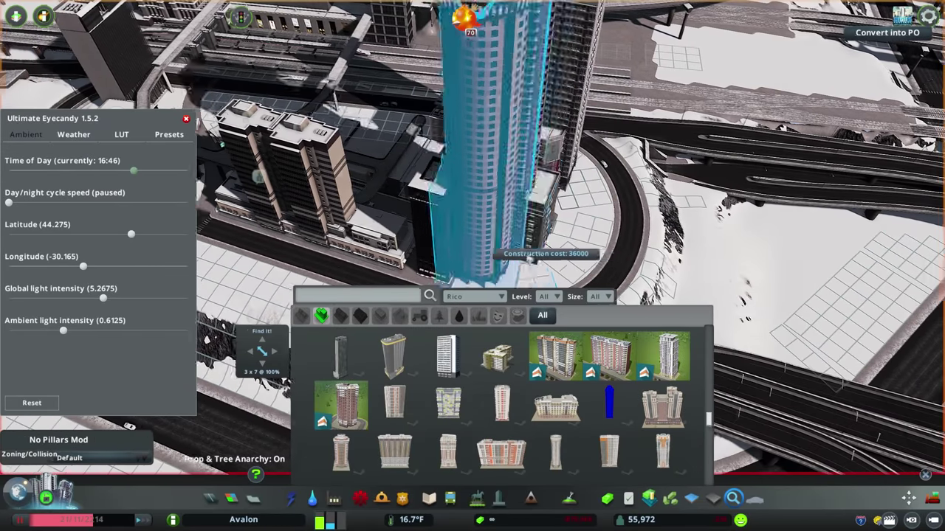
- Place another Rico tower by the roundabout and adjust it with Move It
left_click(448, 452)
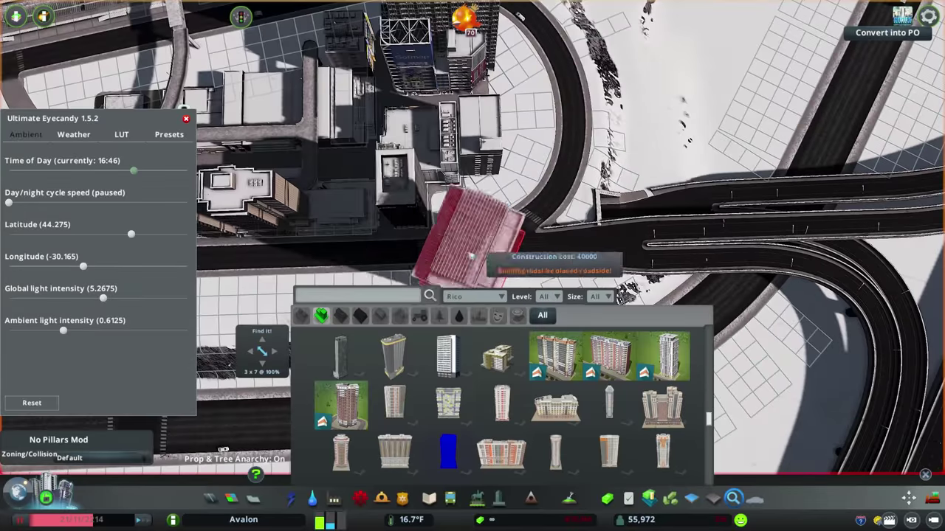
key("m")
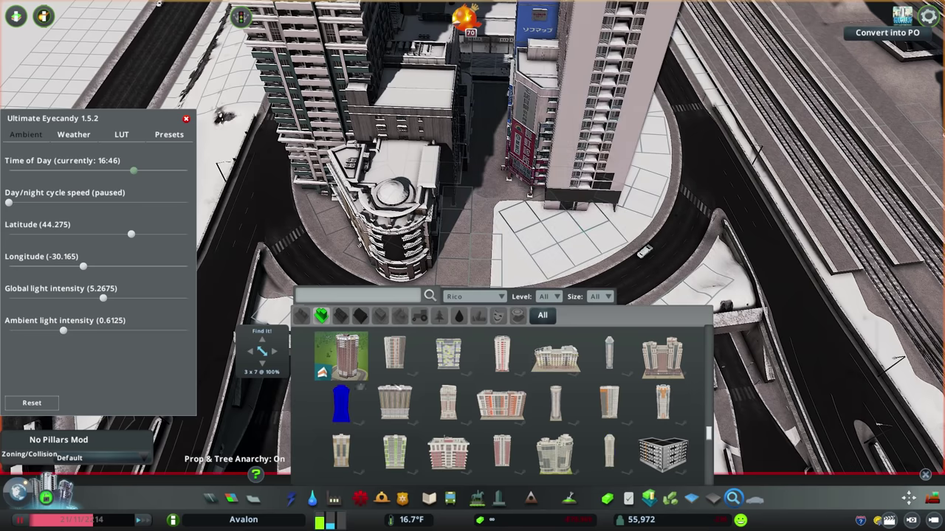
scroll(502, 402, "down", 2)
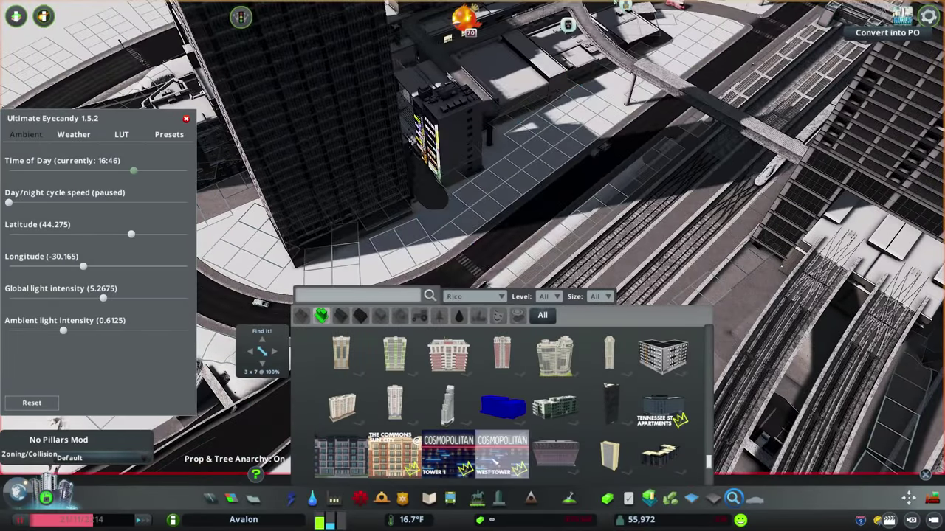
scroll(550, 411, "down", 1)
scroll(501, 404, "up", 3)
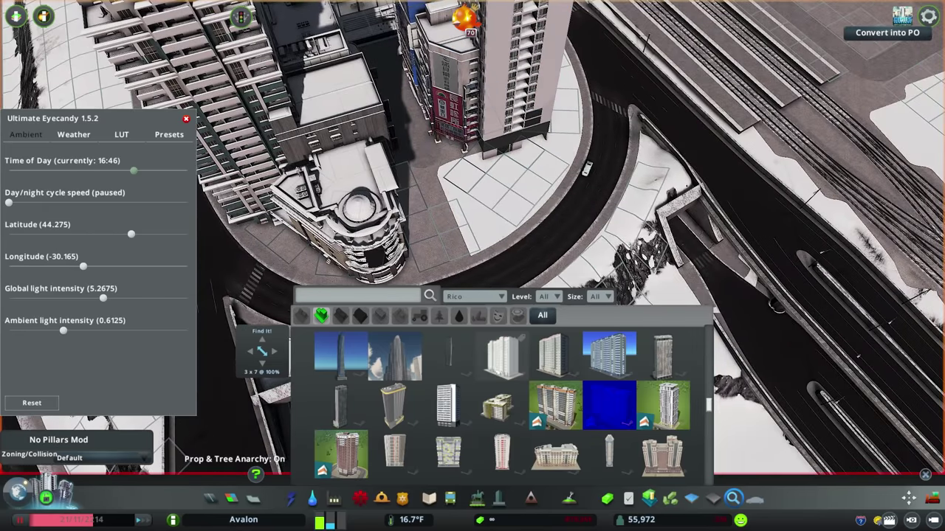
- Filter Find It to Growable buildings and pick the 3x4 shop for the street
left_click(447, 404)
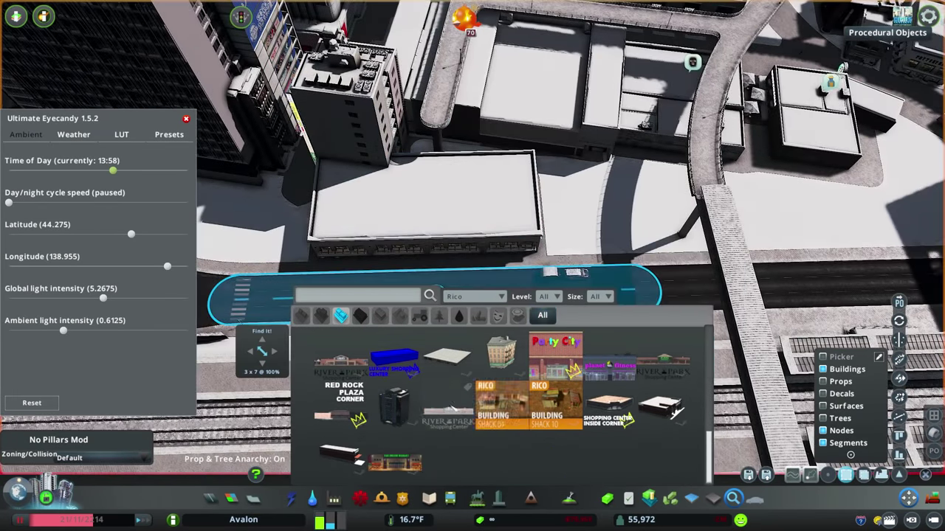
left_click(472, 296)
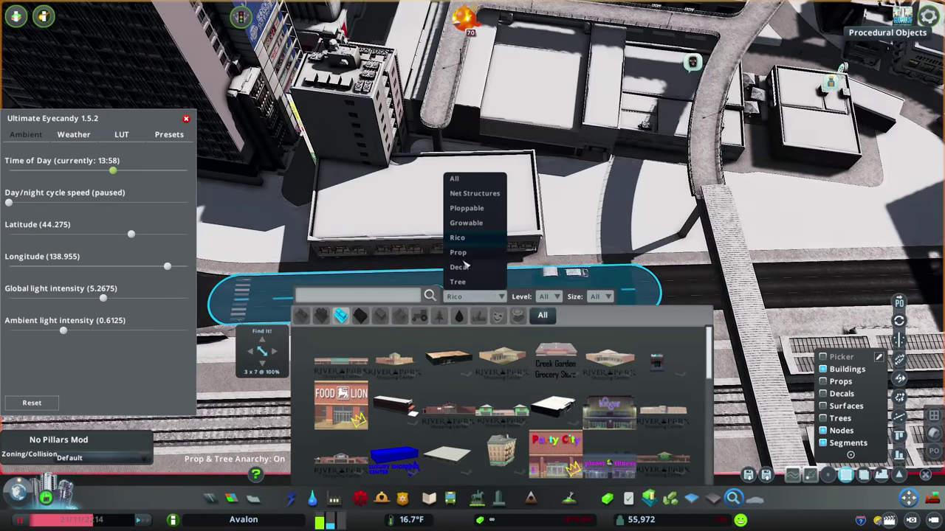
left_click(458, 251)
scroll(472, 296, "up", 2)
scroll(522, 392, "down", 2)
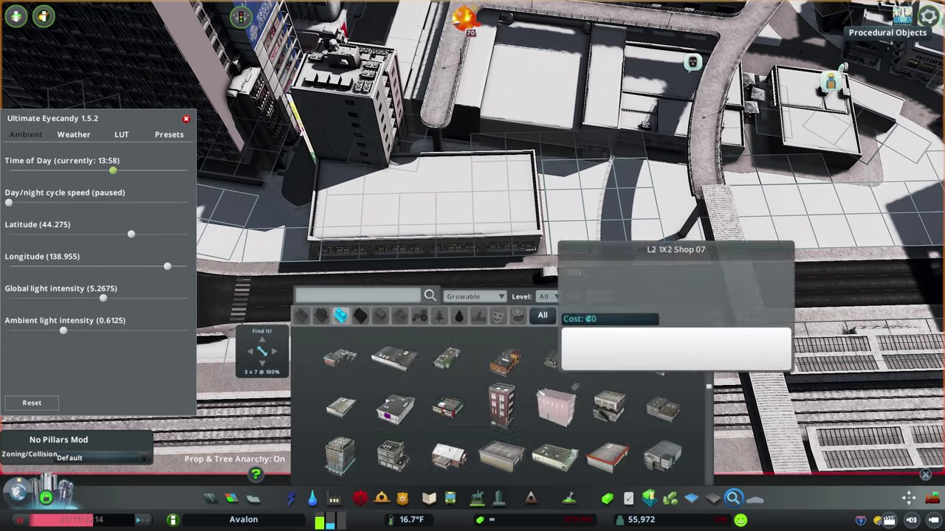
scroll(522, 391, "down", 4)
left_click(340, 354)
scroll(454, 179, "up", 3)
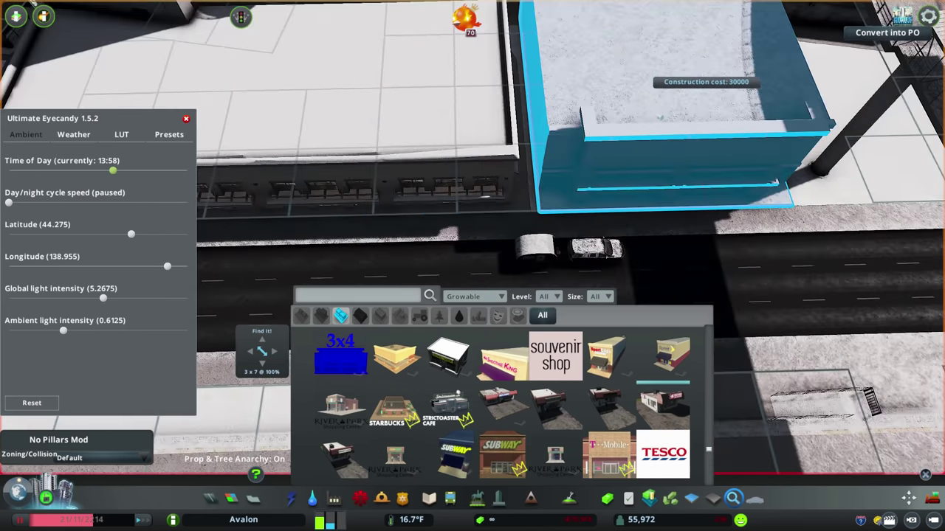
- Fine-tune the placed shops with Move It and select the elevated walkway bridge
left_click(901, 16)
scroll(584, 131, "up", 2)
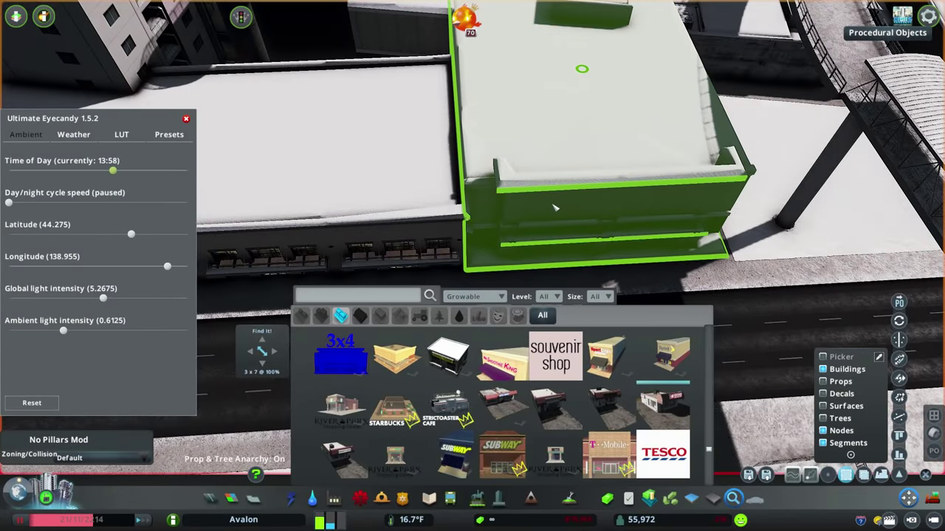
scroll(555, 208, "down", 4)
scroll(475, 263, "up", 4)
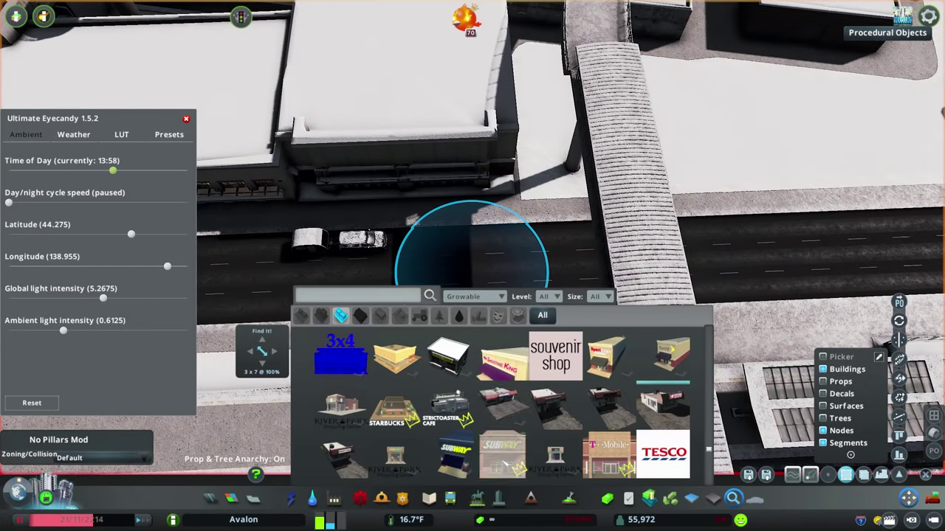
scroll(558, 158, "up", 3)
scroll(636, 195, "down", 3)
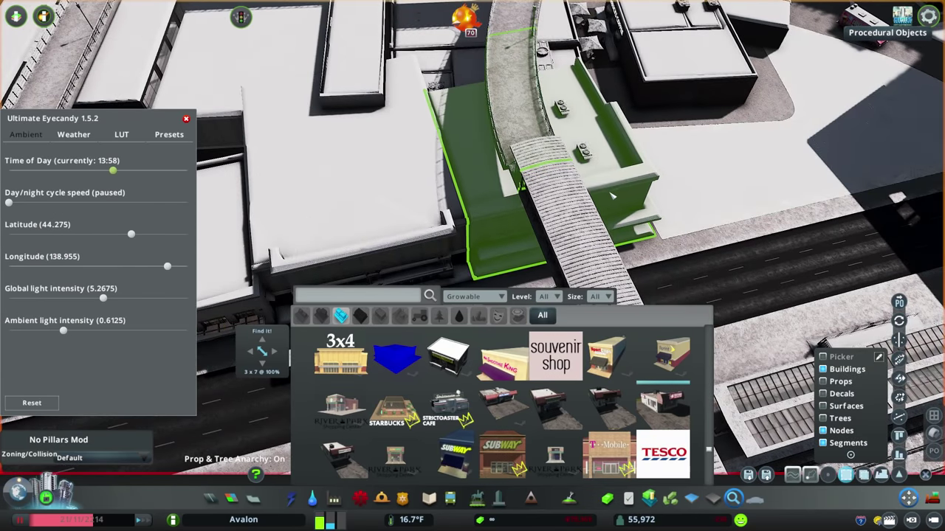
key("q")
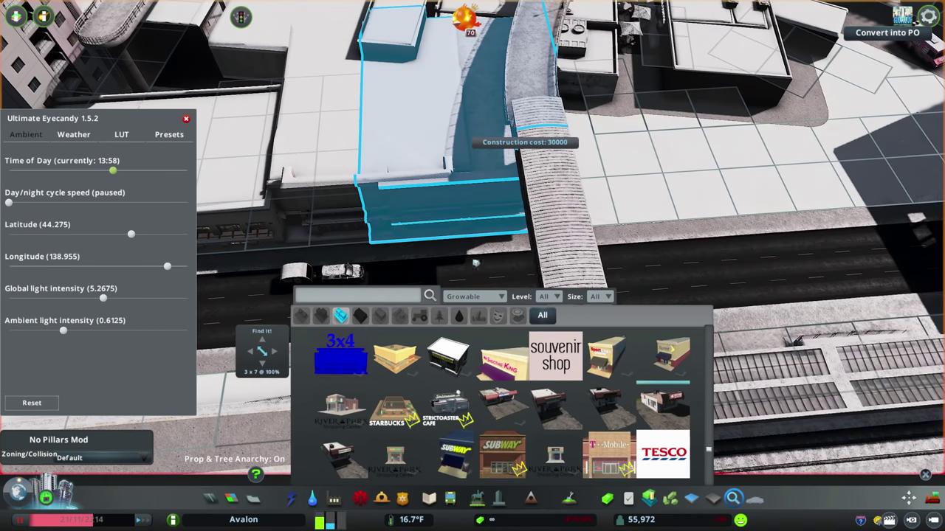
scroll(502, 406, "down", 5)
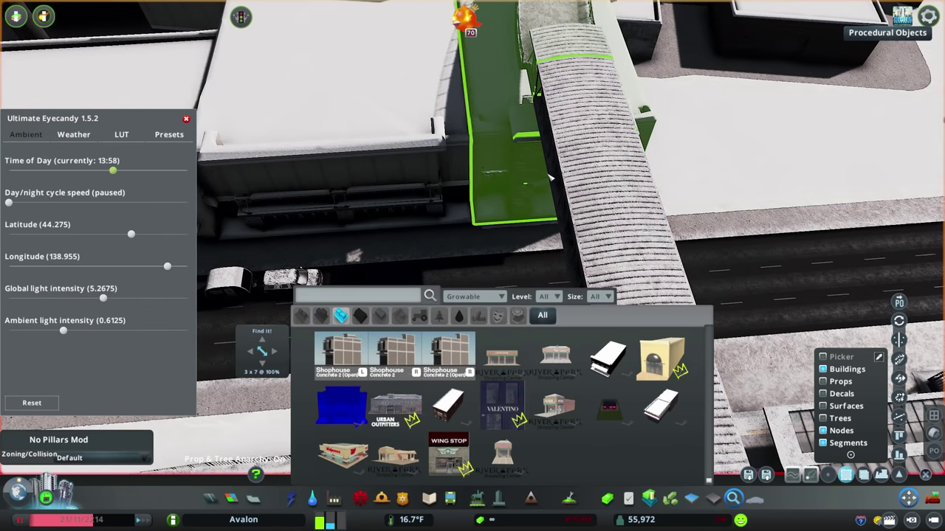
left_click(551, 177)
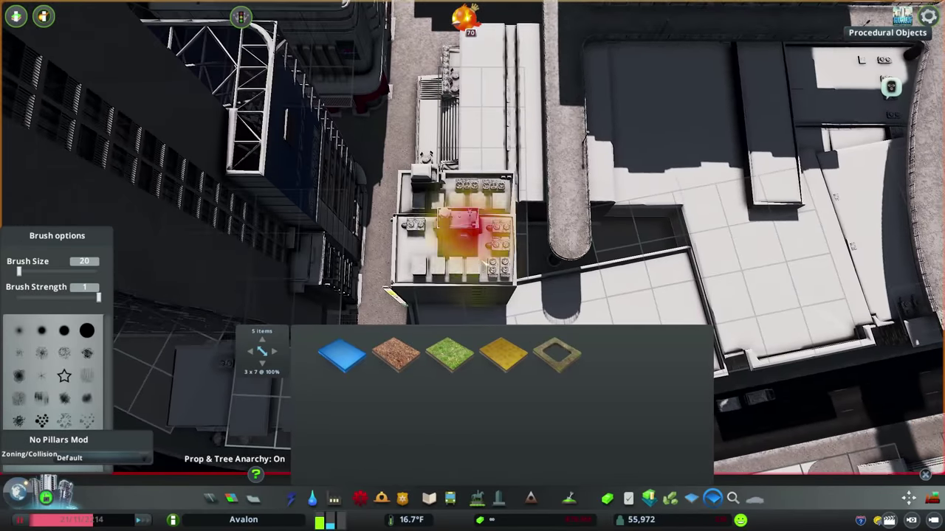
key("Escape")
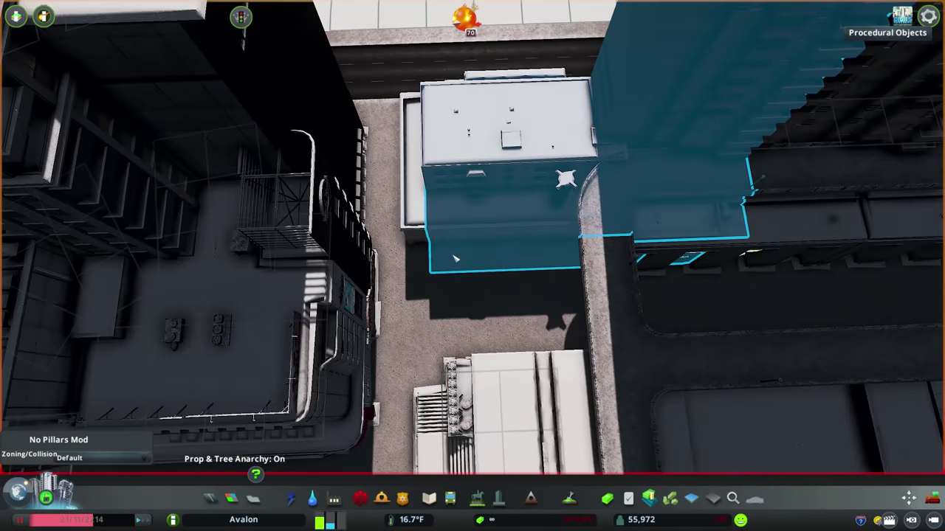
- Select the curved walkway piece with Move It and shift it far left
left_click(210, 499)
left_click(568, 498)
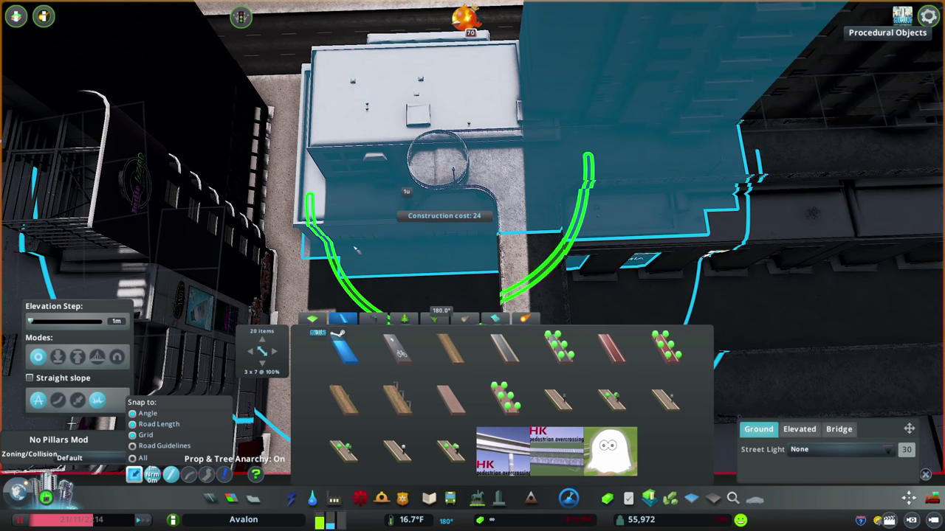
key("m")
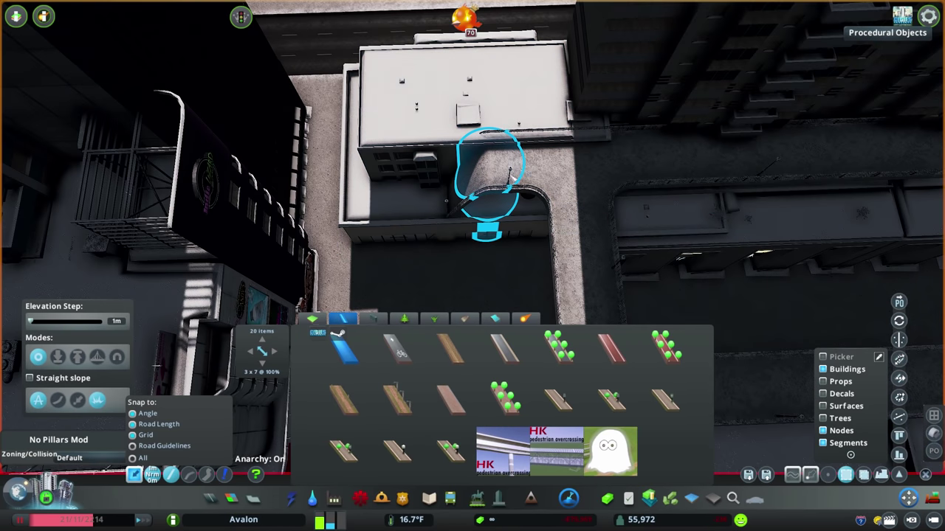
key("a")
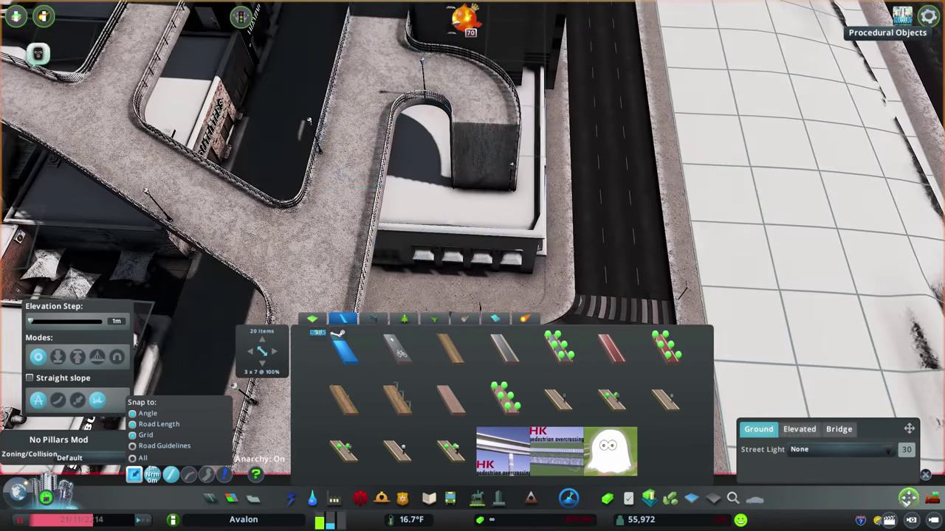
key("m")
scroll(546, 252, "down", 5)
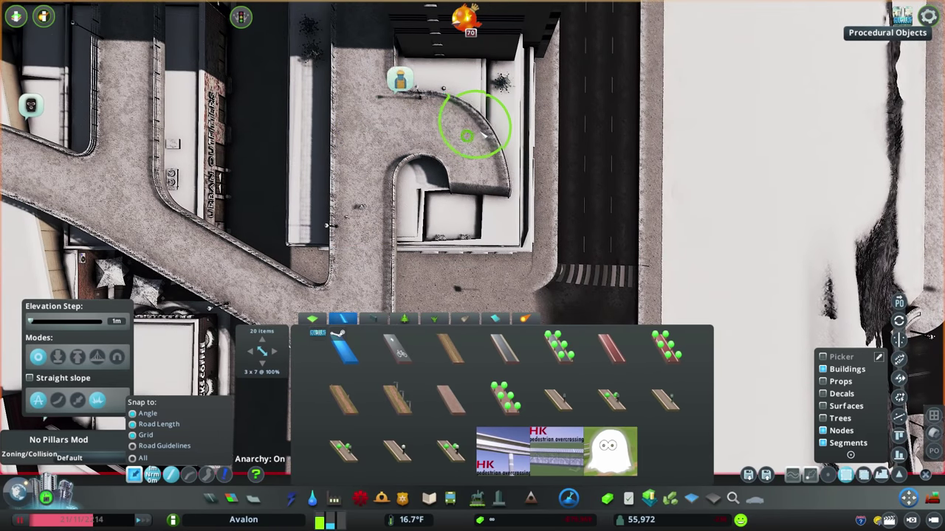
key("s")
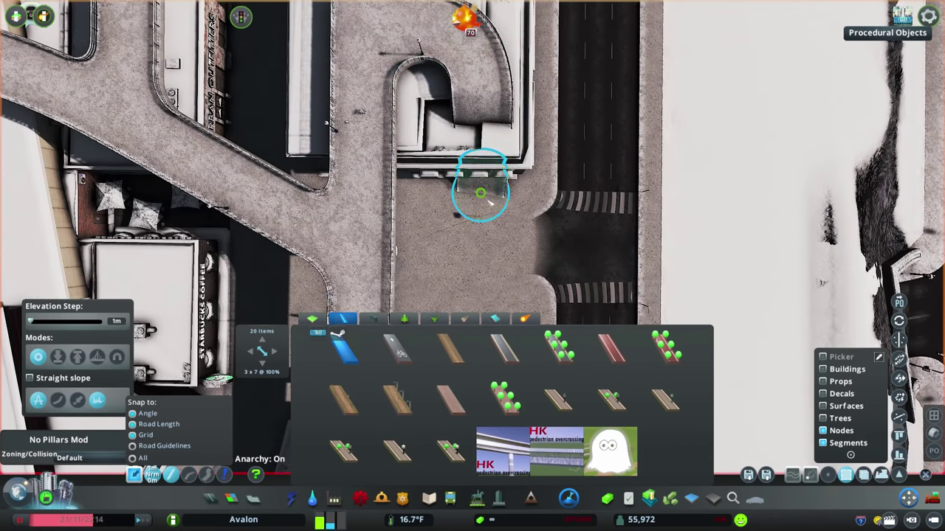
left_click(480, 193)
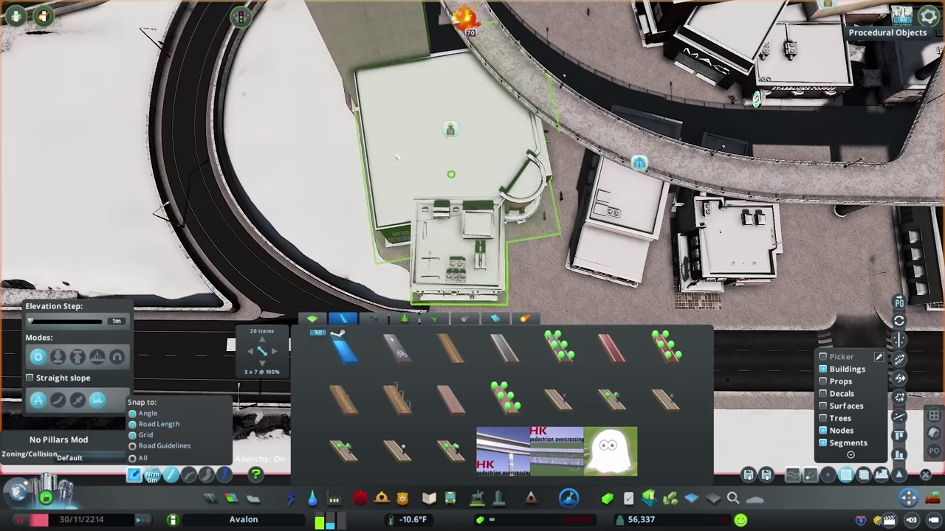
left_click_drag(397, 157, 78, 170)
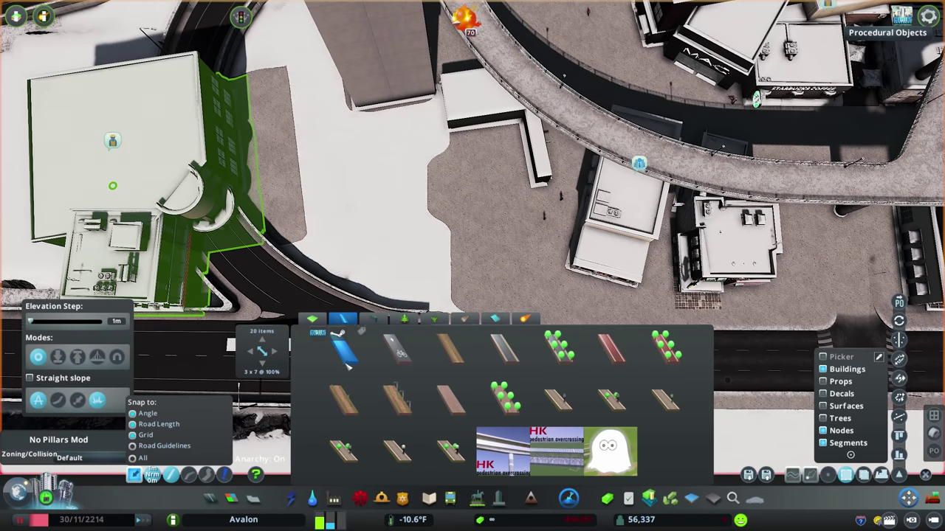
- Lay a new 16 m footpath forming the hairpin ramp off the elevated walkway
left_click(342, 347)
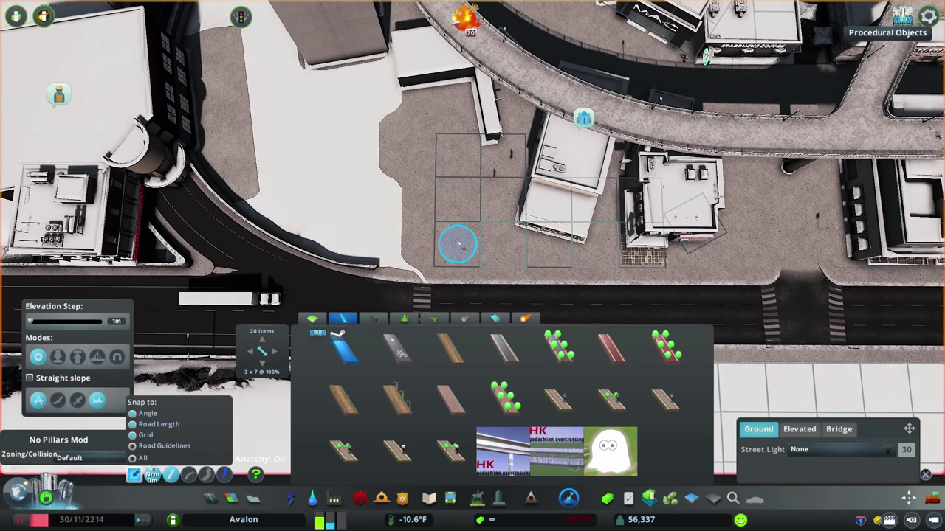
key("w")
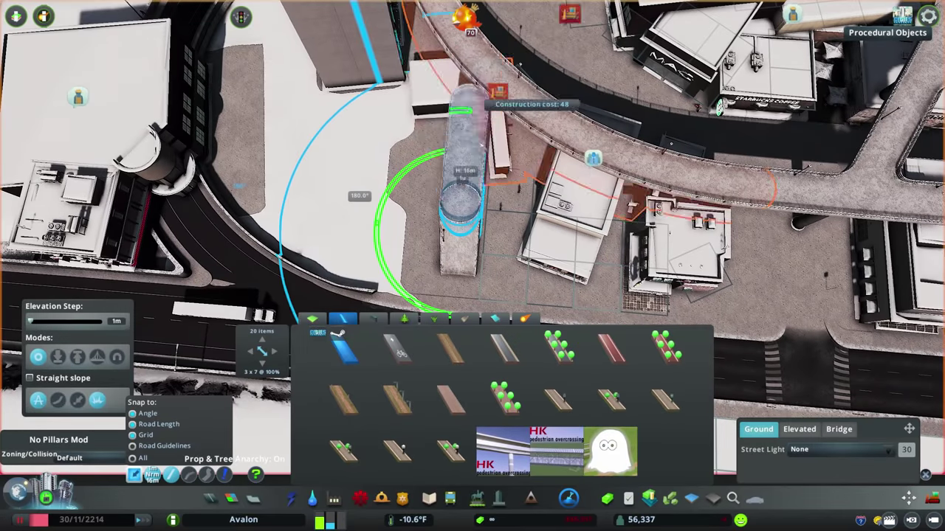
key("w")
key("m")
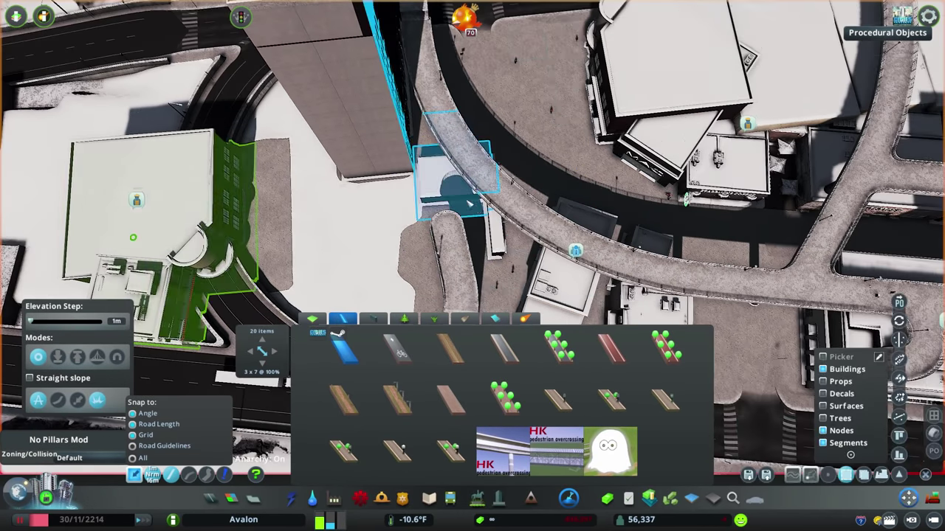
key("m")
key("w")
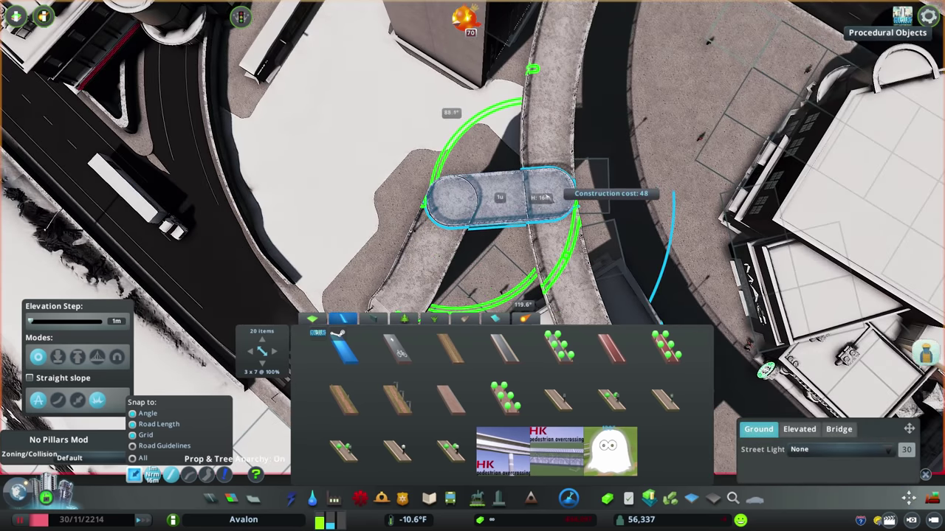
key("w")
key("m")
key("w")
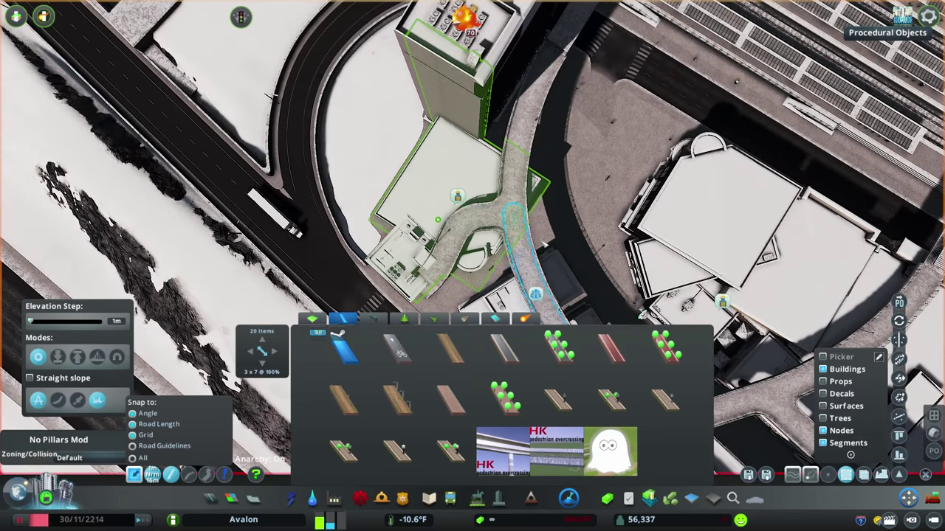
key("w")
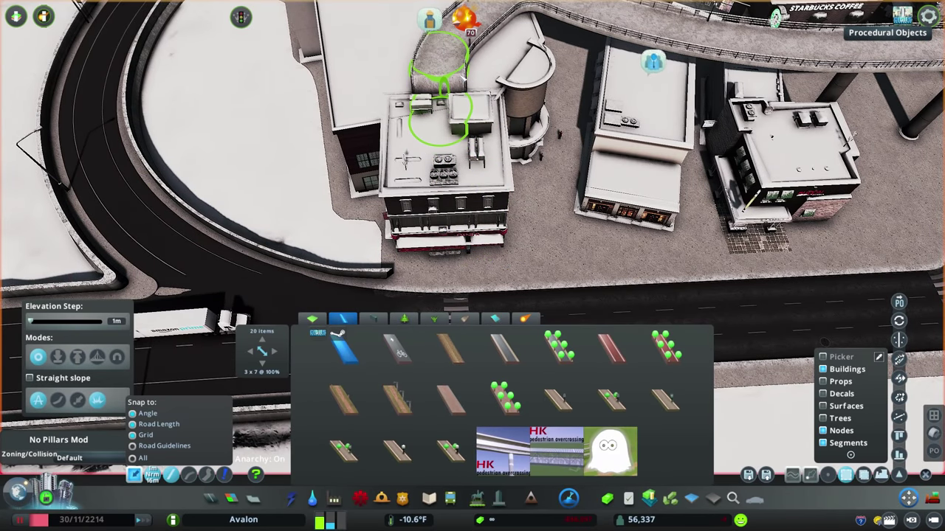
- Orbit the camera around the ramp to check where it meets the rooftops
key("r")
key("f")
key("r")
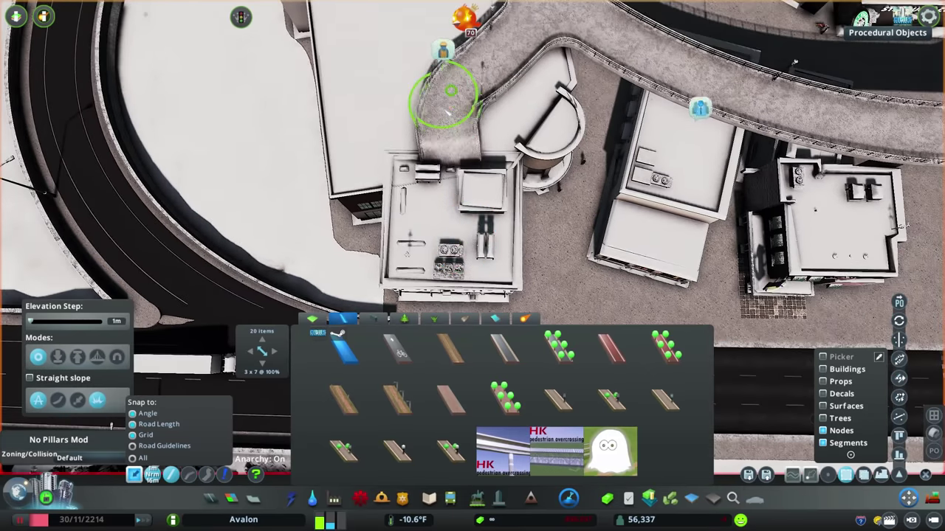
key("w")
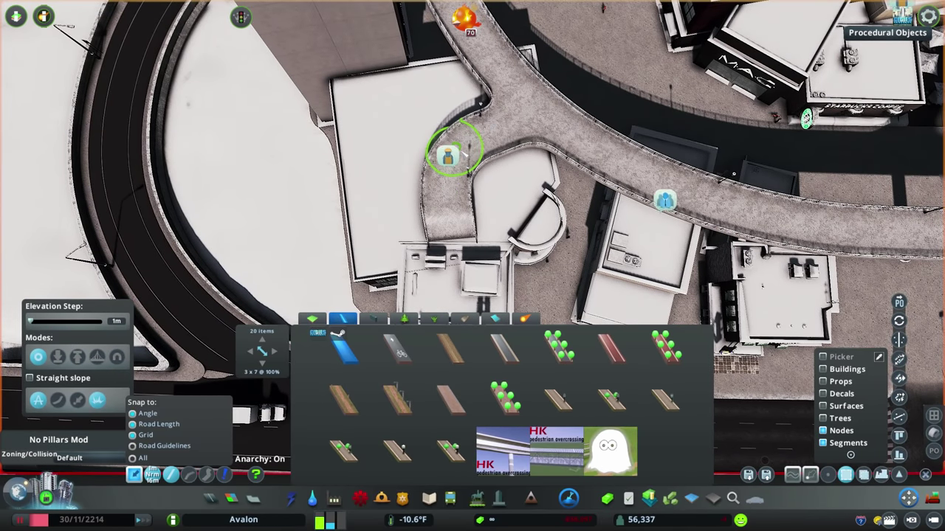
key("q")
key("f")
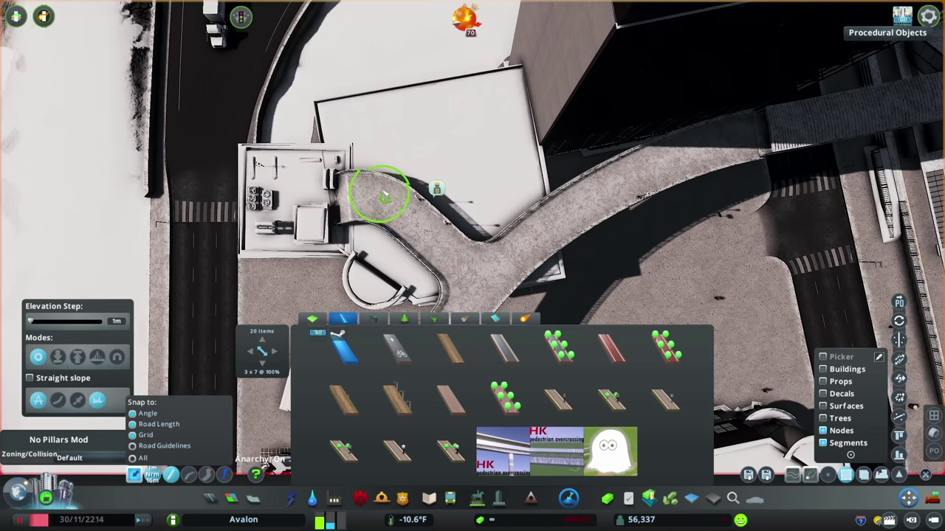
scroll(380, 194, "down", 5)
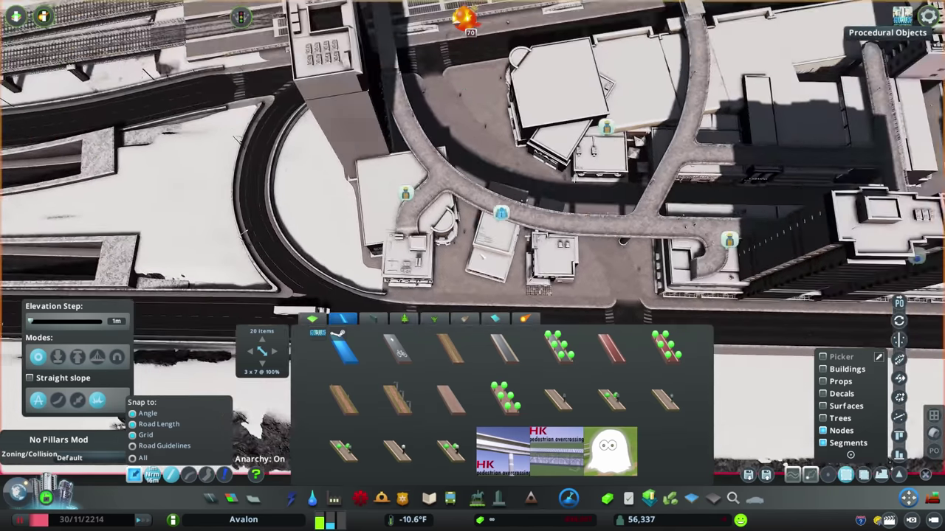
scroll(398, 243, "up", 4)
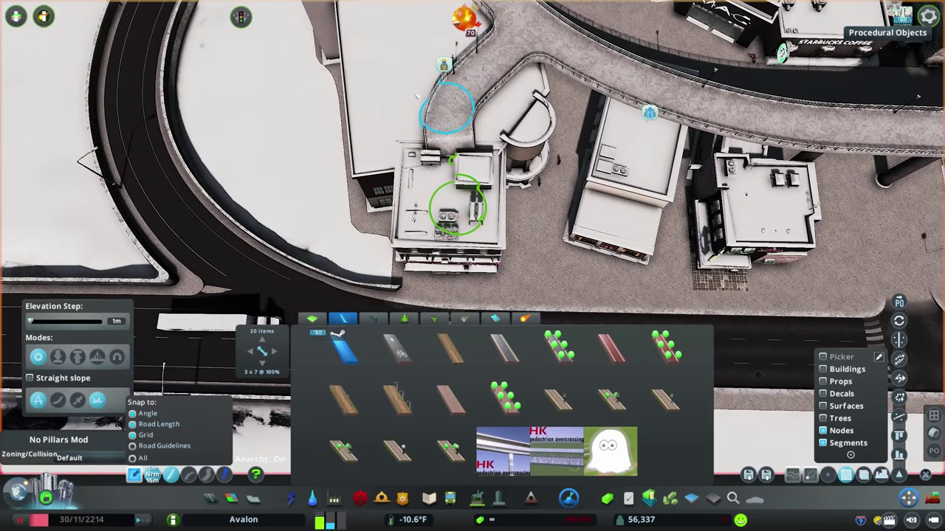
key("q")
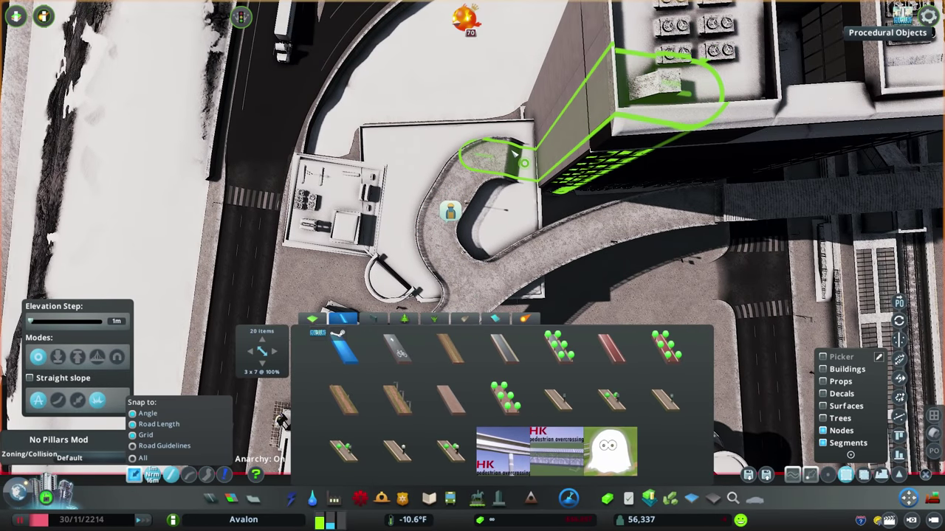
key("d")
key("f")
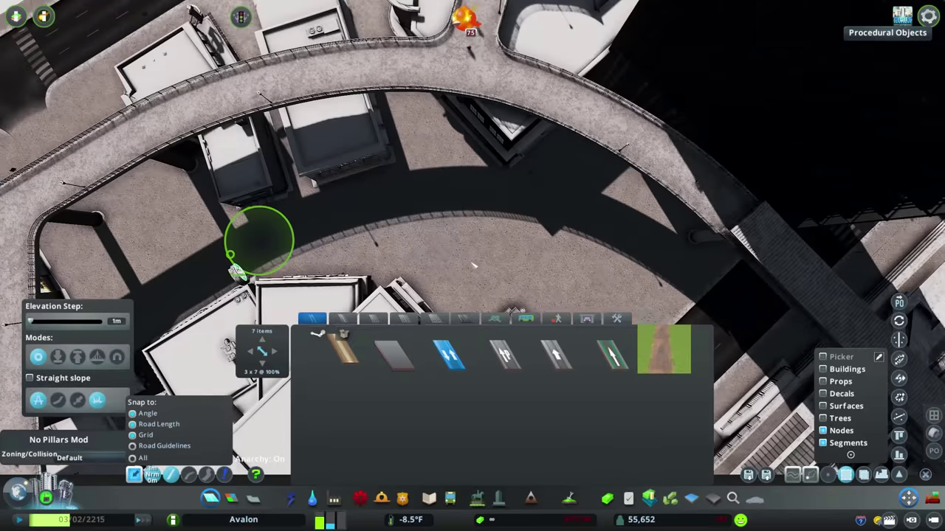
- Start a path segment on the plaza, then select the structure beside the curved walkway
key("w")
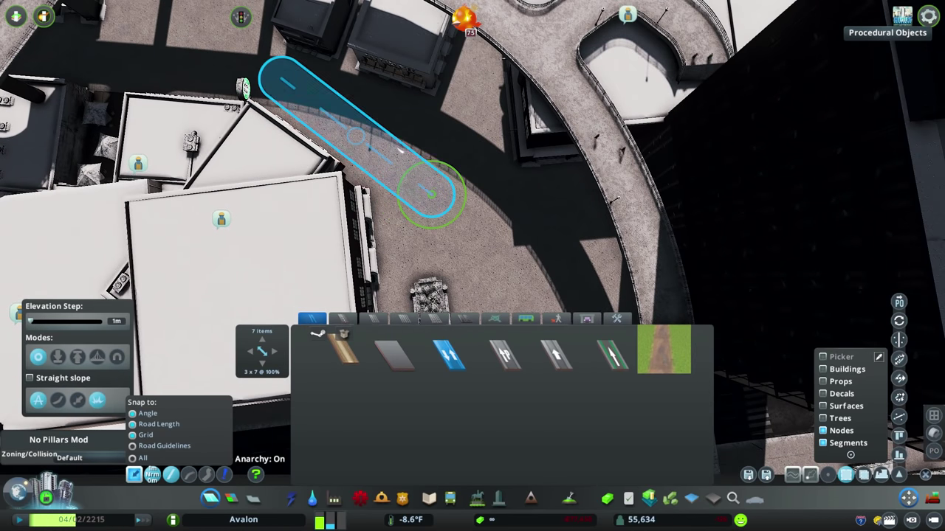
key("Escape")
left_click(464, 200)
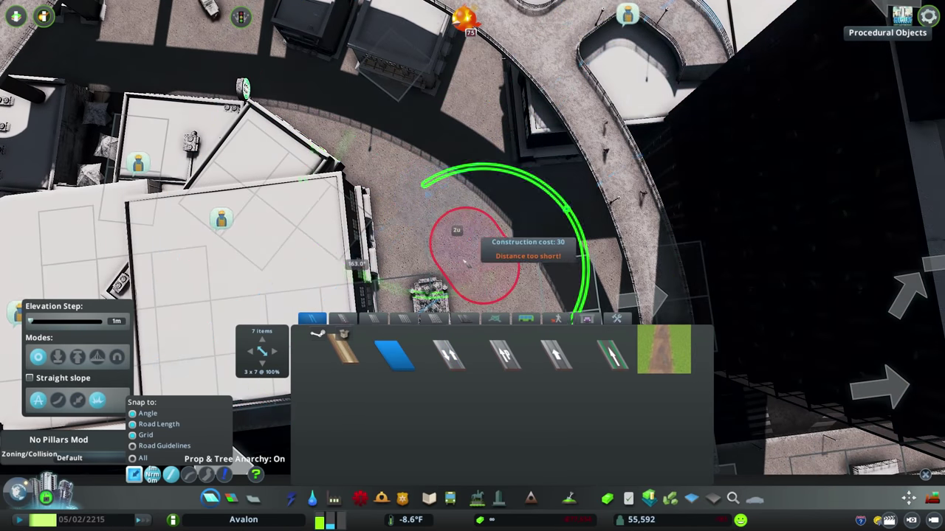
key("m")
left_click(591, 195)
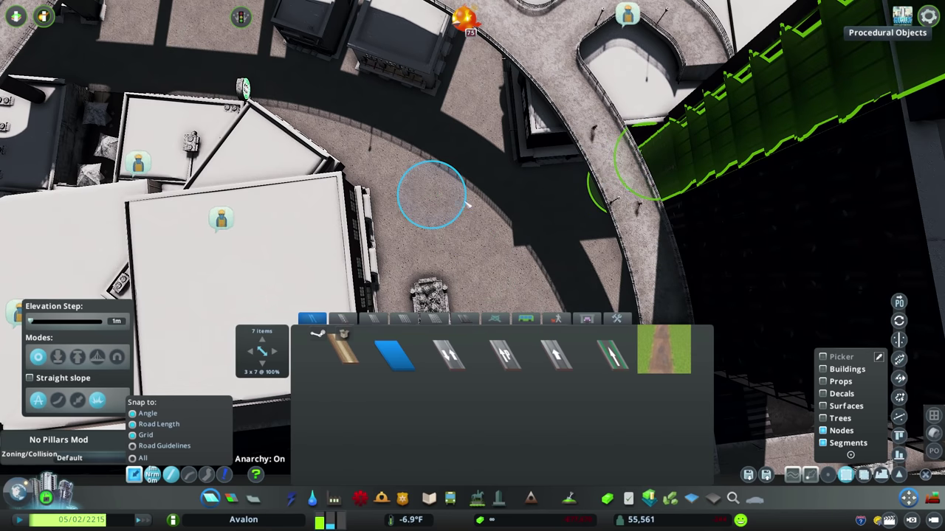
- Centre the view on the planter and return to the pedestrian path tool
key("d")
key("a")
key("s")
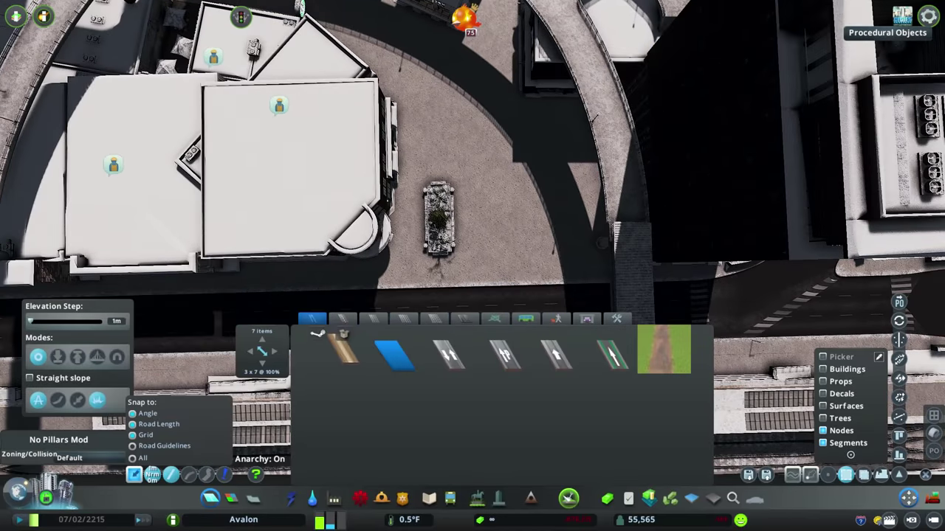
key("m")
scroll(443, 169, "up", 3)
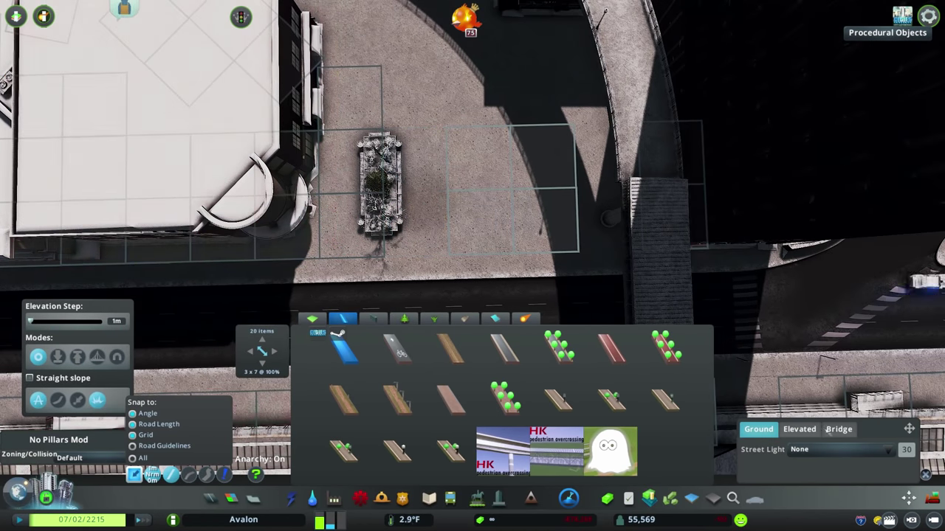
- Raise the cube's bottom vertices to flatten it into a concrete slab
key("m")
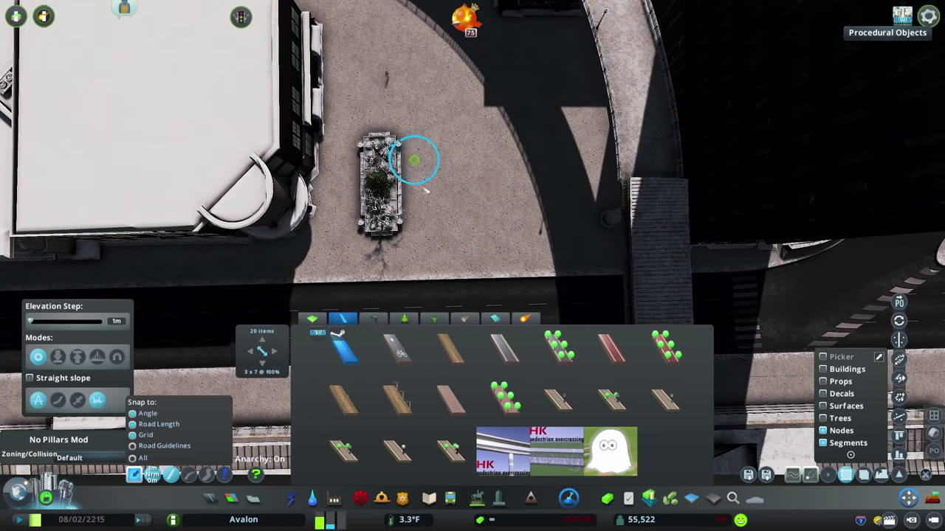
key("a")
key("w")
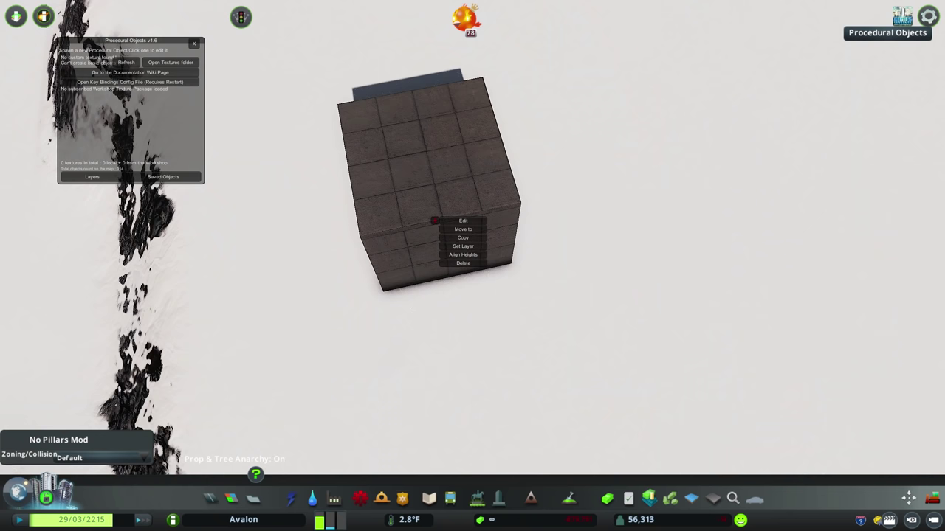
left_click(462, 221)
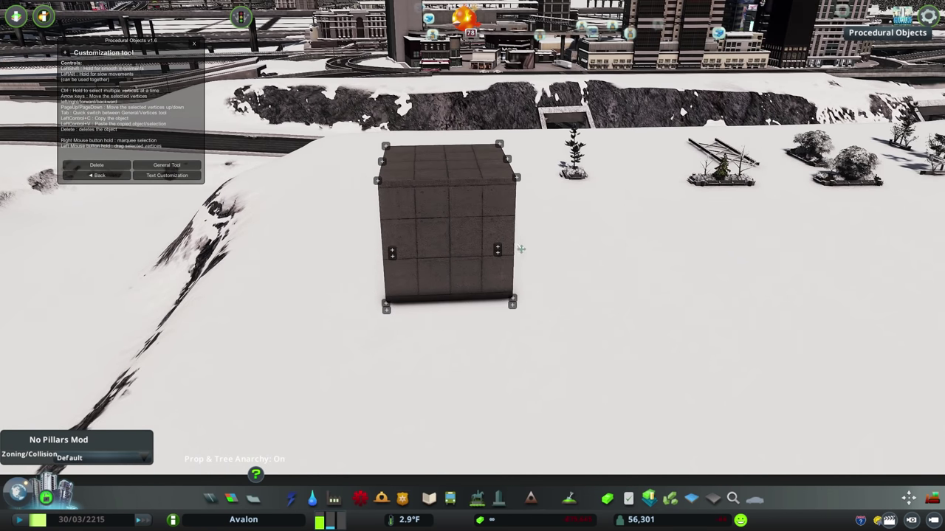
key("Page_Up")
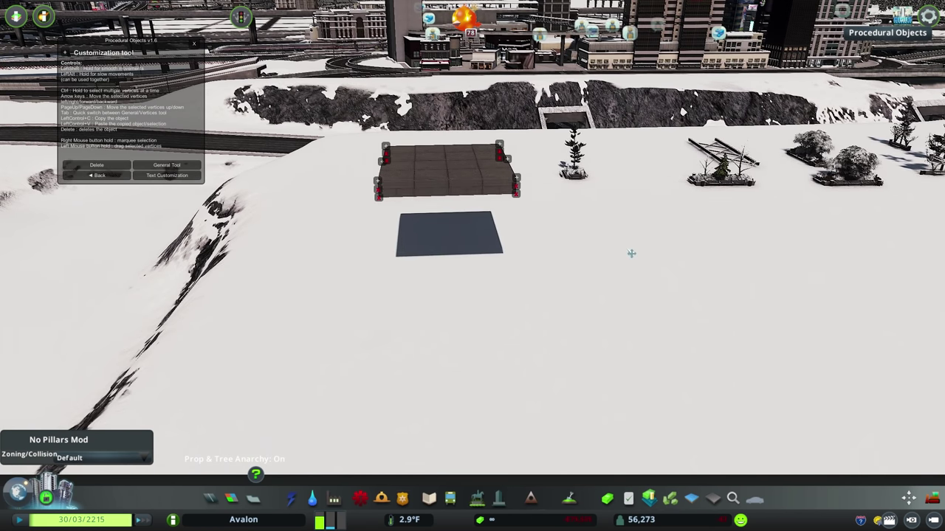
scroll(628, 259, "up", 5)
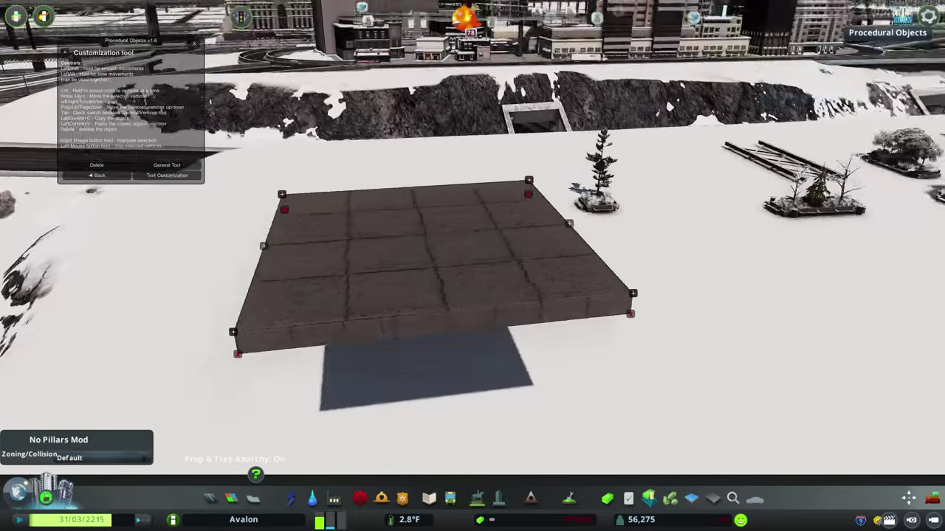
scroll(563, 328, "up", 3)
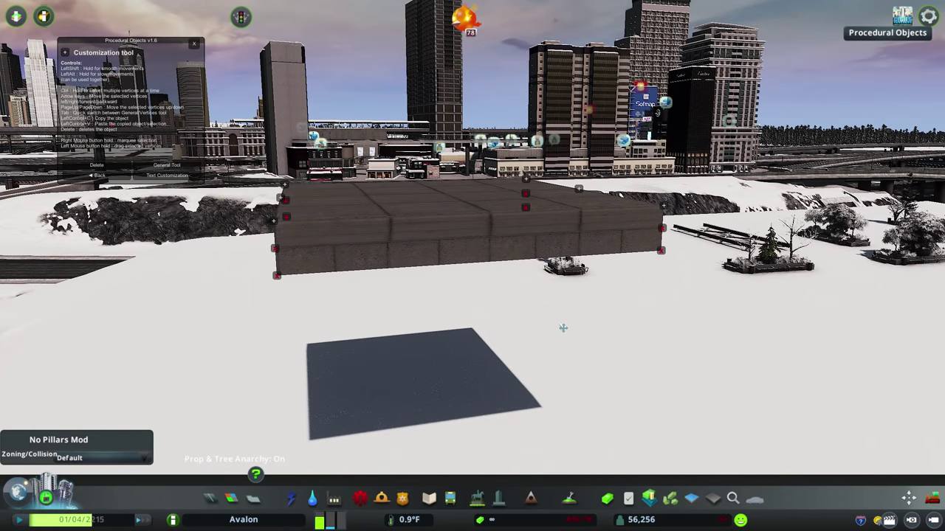
scroll(562, 327, "down", 5)
- Carry the slab south onto the snowy ground beside the road
key("m")
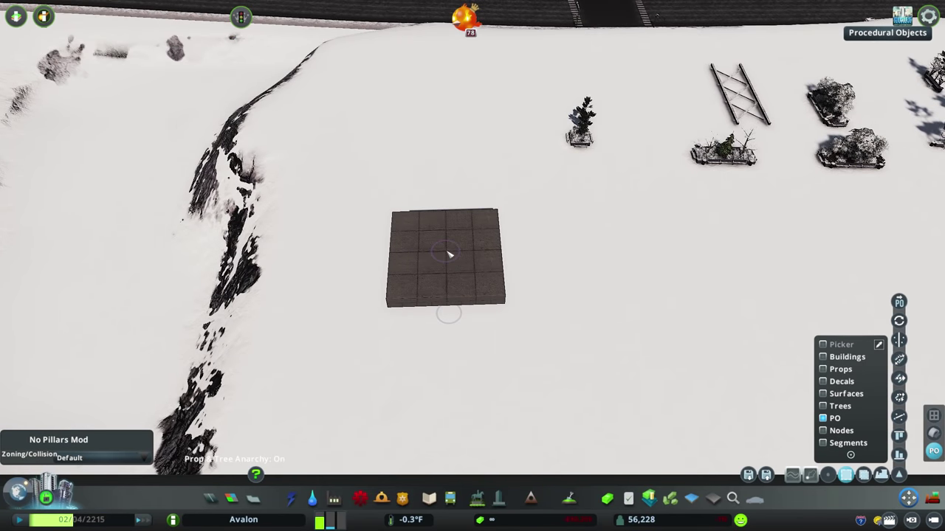
scroll(450, 256, "down", 2)
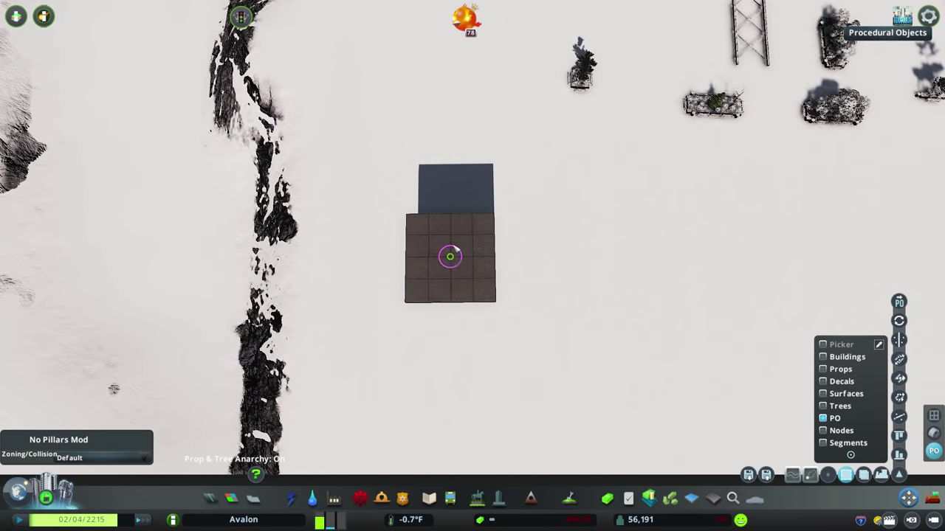
scroll(450, 256, "down", 3)
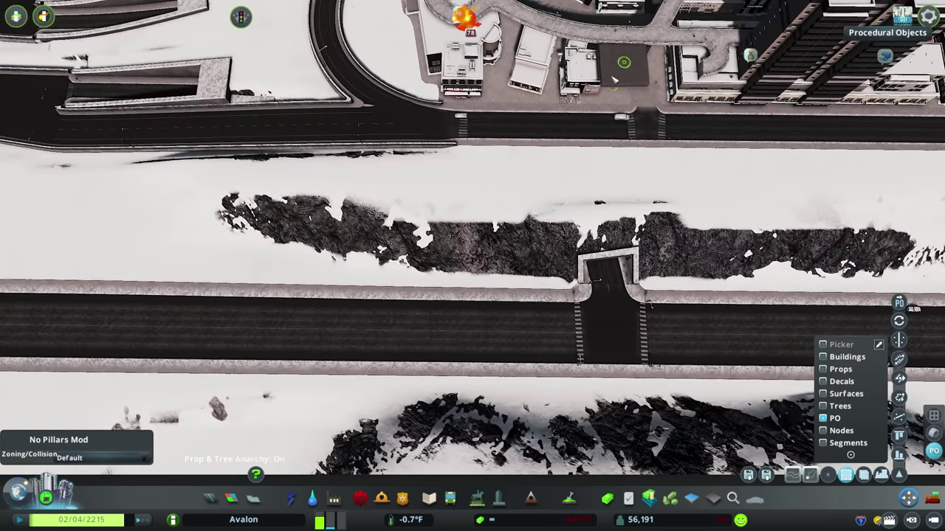
scroll(614, 79, "up", 5)
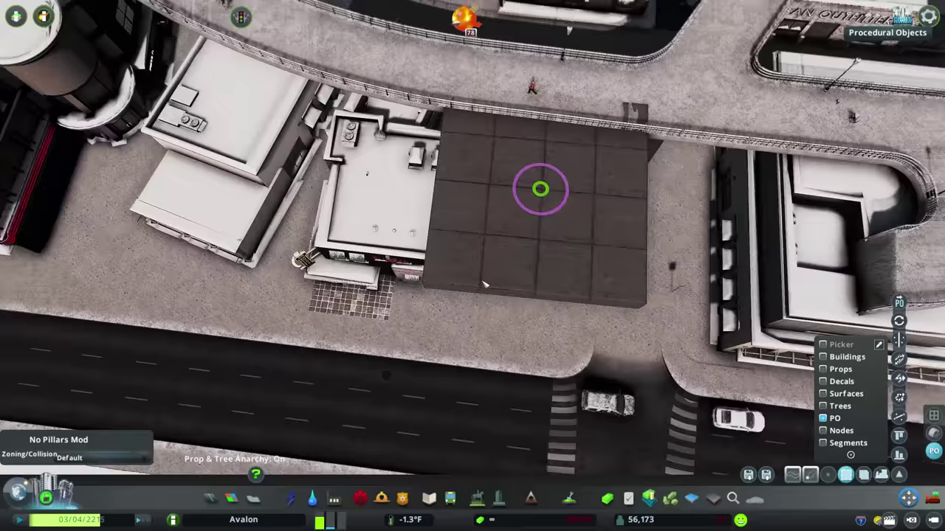
scroll(486, 292, "down", 2)
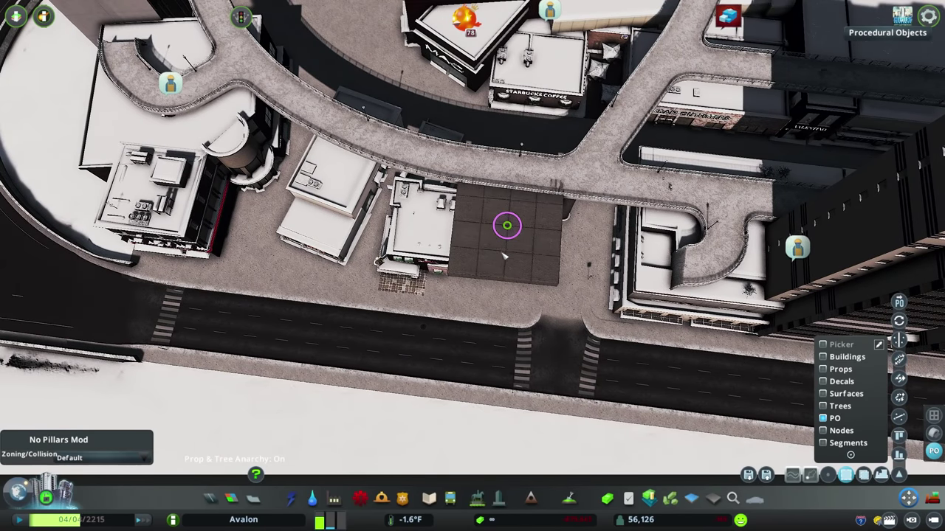
key("s")
mouse_move(508, 248)
left_mouse_down()
mouse_move(481, 196)
mouse_move(504, 228)
left_mouse_up()
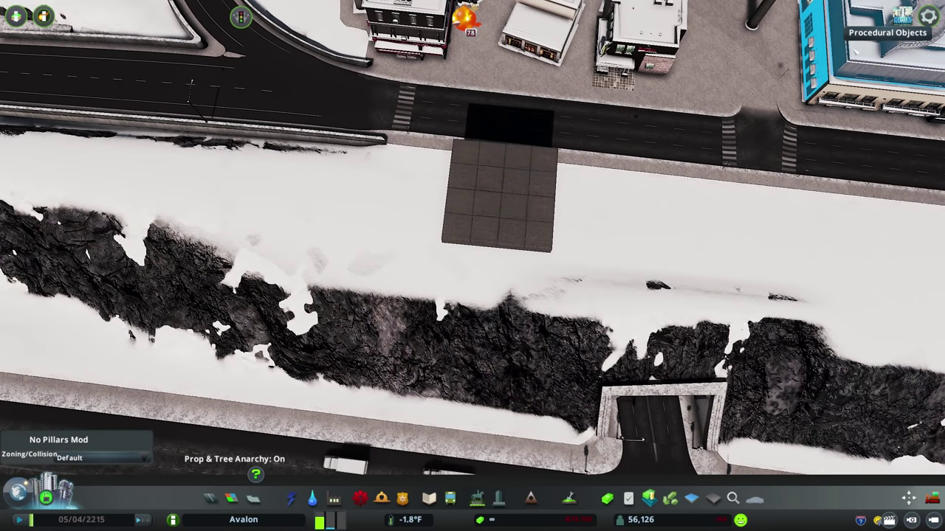
- Check the slab's shape from several camera angles, including against the skyline and from above
left_click(501, 225)
scroll(494, 290, "up", 3)
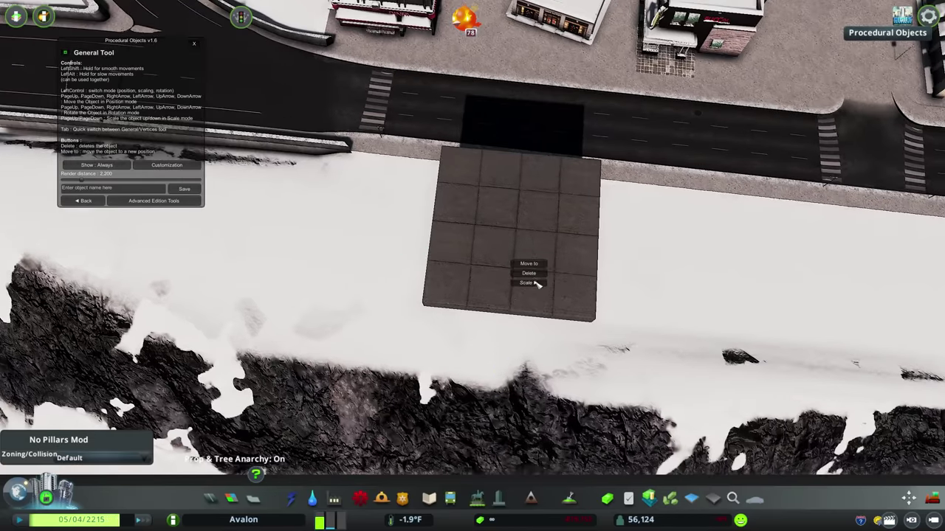
scroll(605, 291, "down", 2)
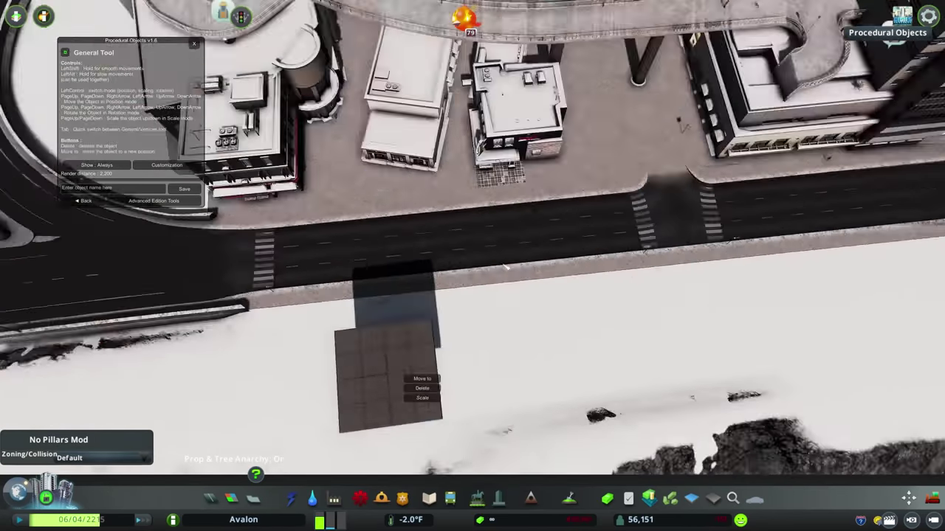
key("e")
key("q")
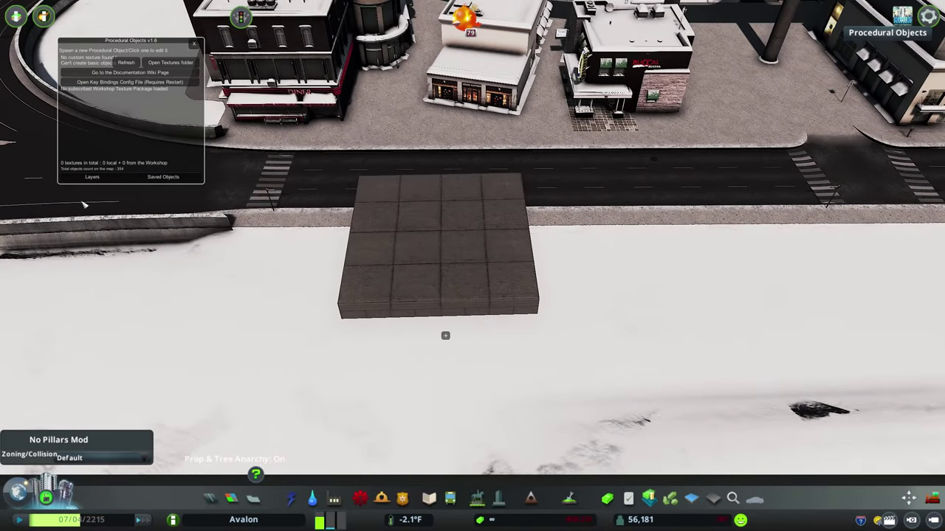
key("q")
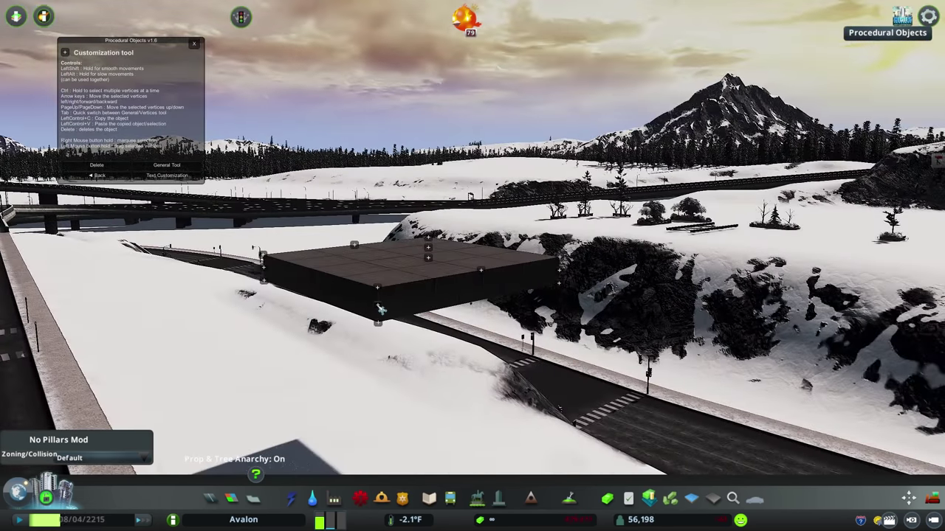
key("q")
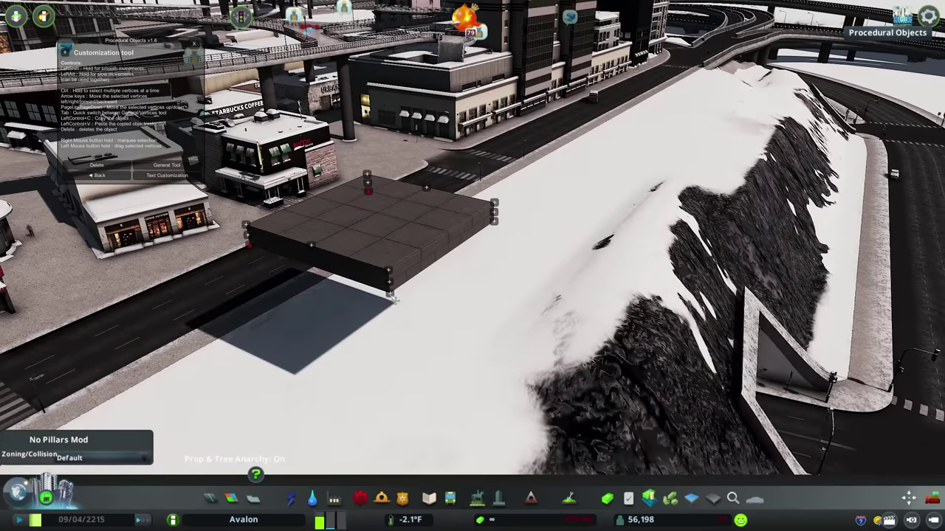
key("q")
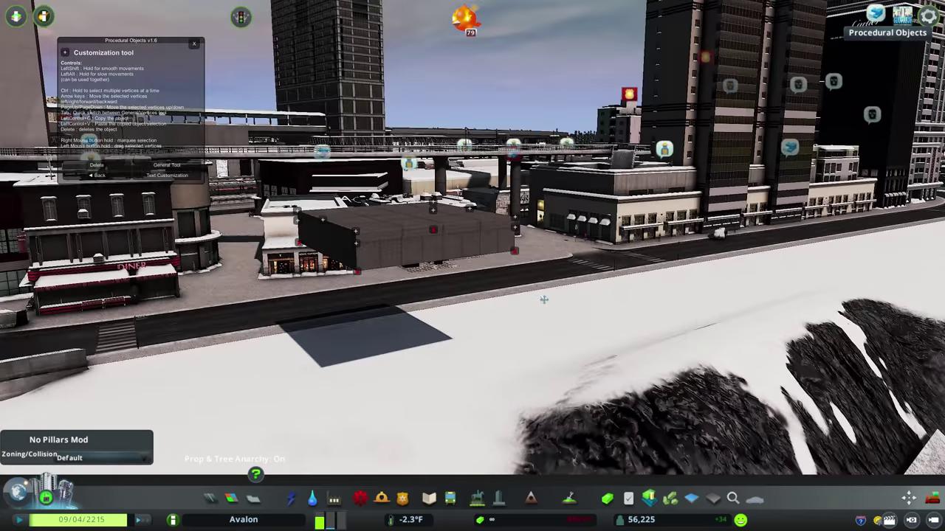
key("q")
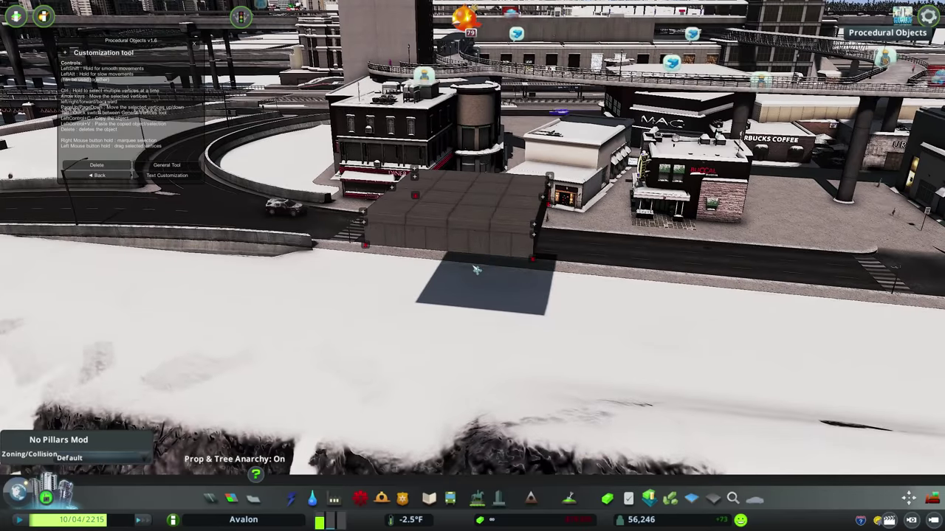
key("q")
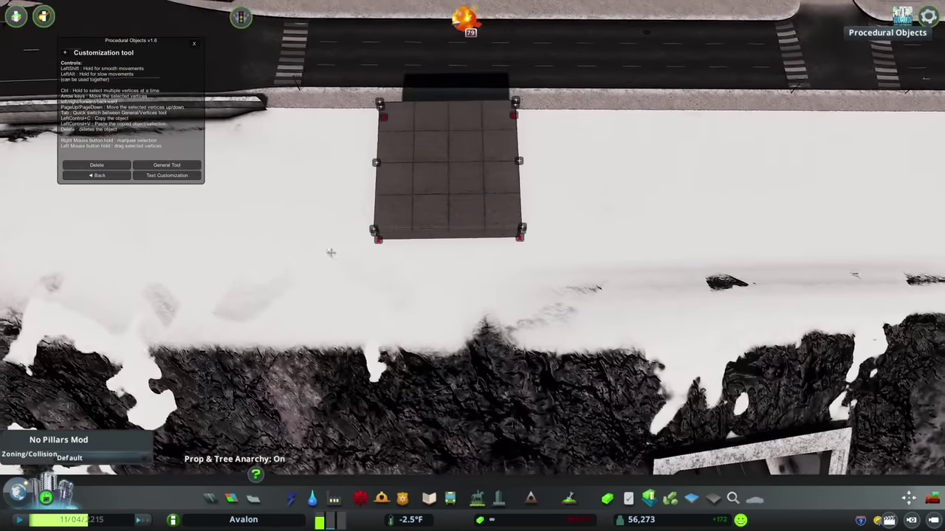
- Switch to the General Tool, confirm the whole slab beside the road, then deselect it
key("Tab")
left_click(451, 247)
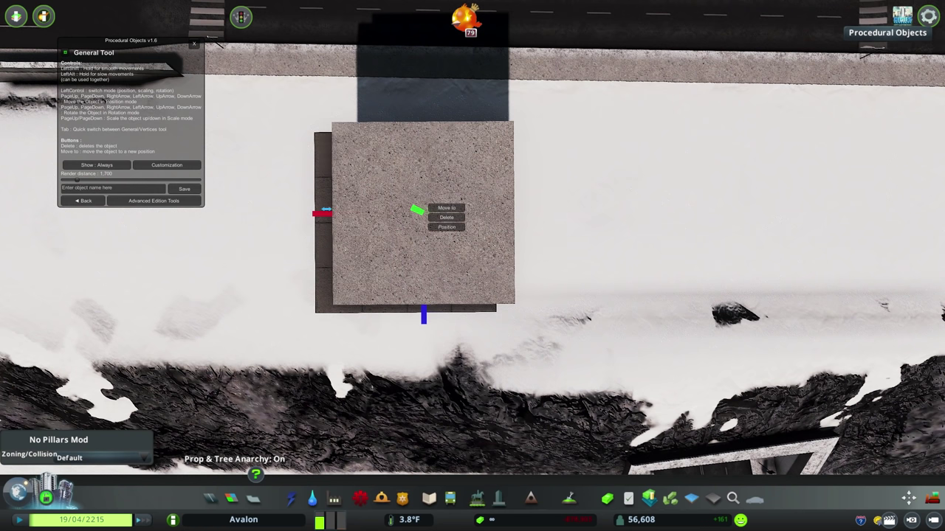
key("q")
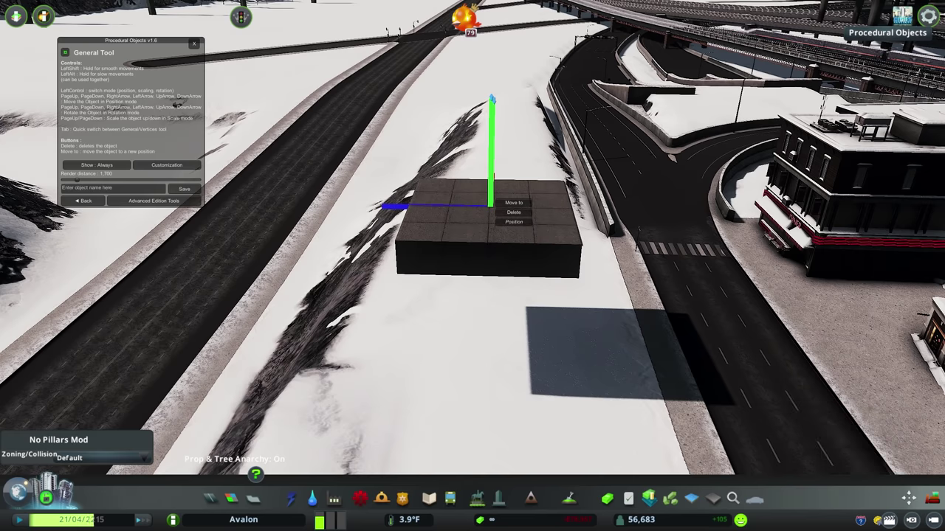
key("q")
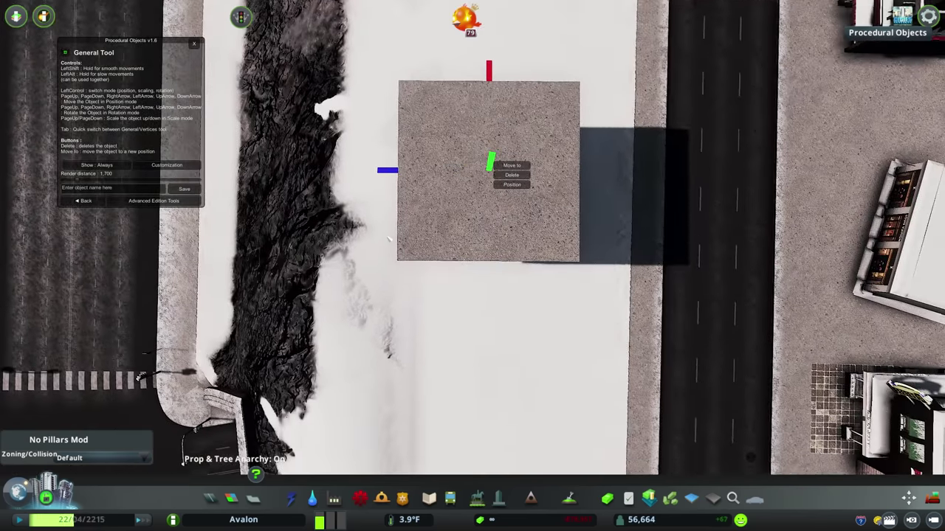
key("q")
key("Escape")
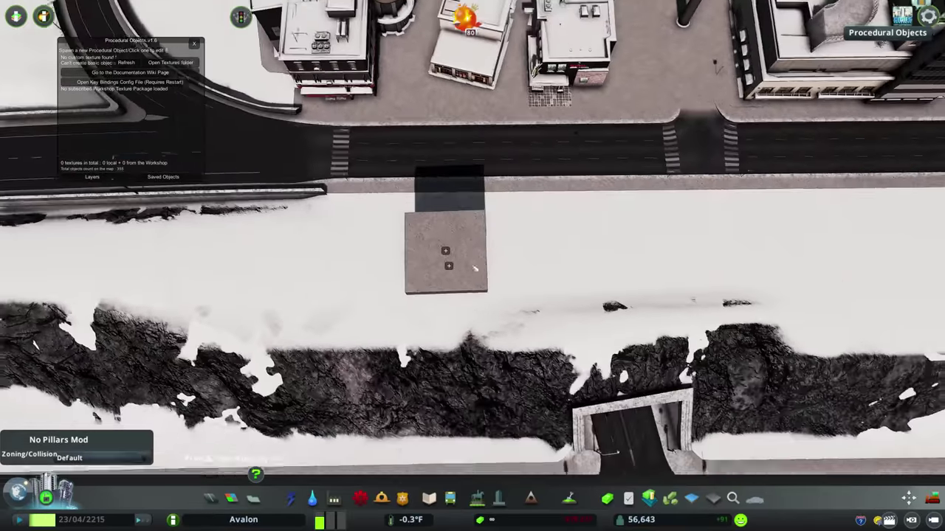
- Place a flat slab piece over the elevated ramp with Move It
scroll(481, 272, "up", 2)
key("m")
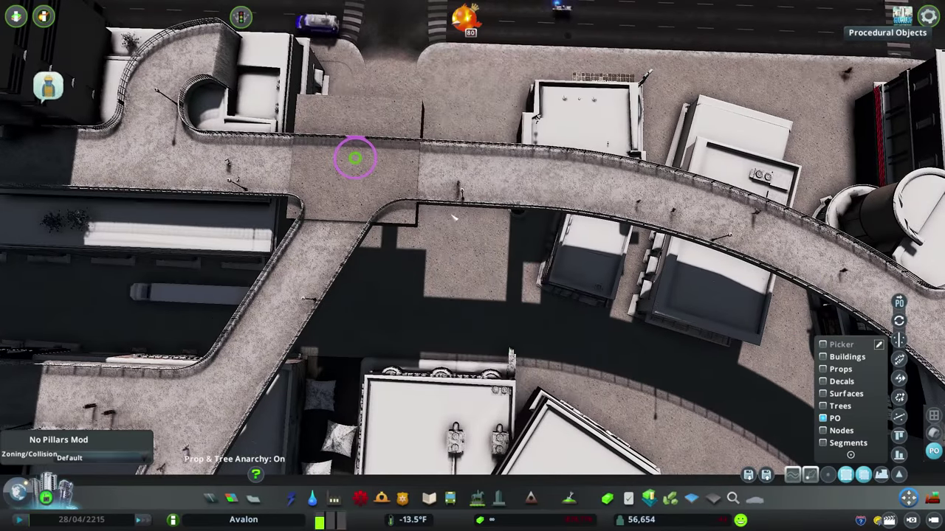
left_click(526, 227)
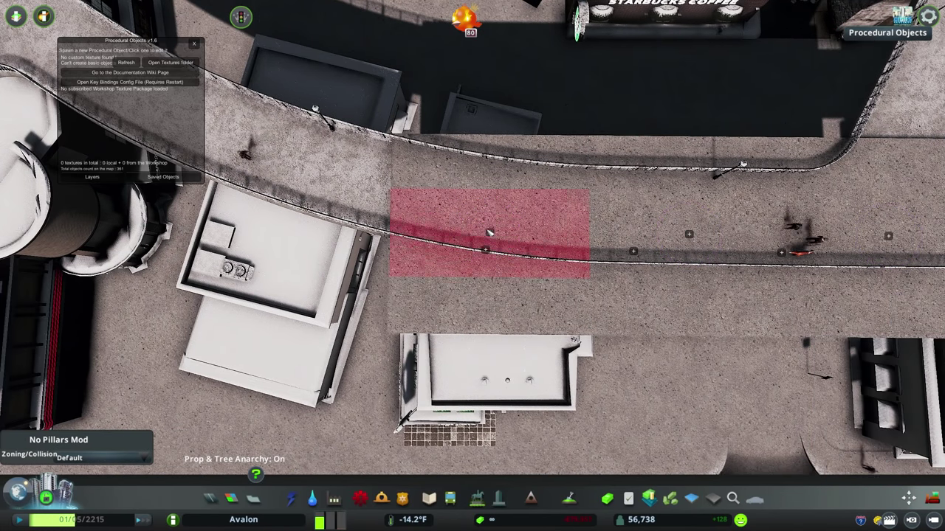
- Open a walkway piece in the Customization tool for vertex editing, checking Set Layer
left_click(489, 247)
left_click(490, 233)
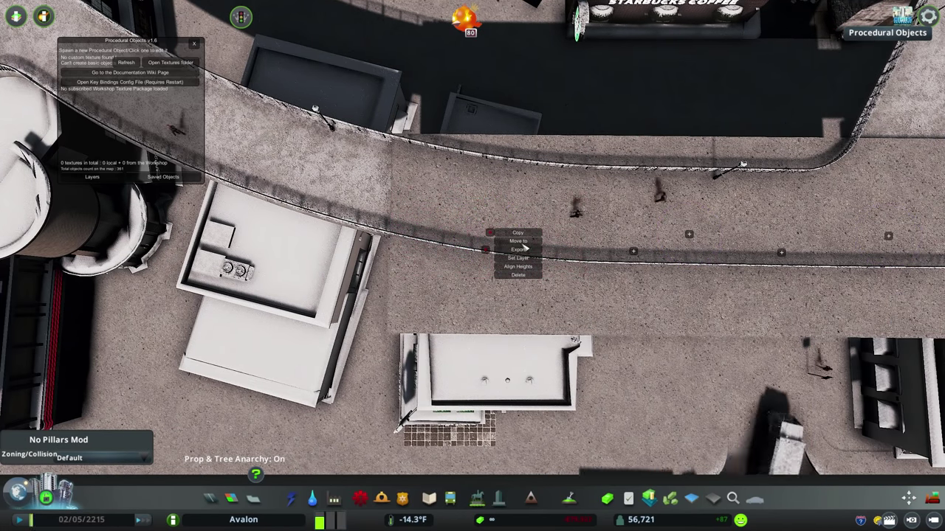
left_click(523, 258)
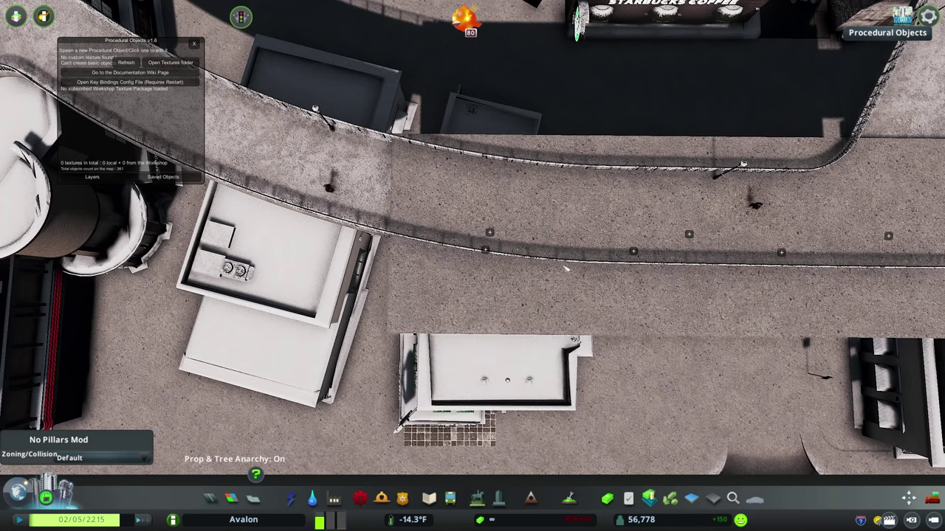
left_click(518, 234)
scroll(480, 236, "up", 2)
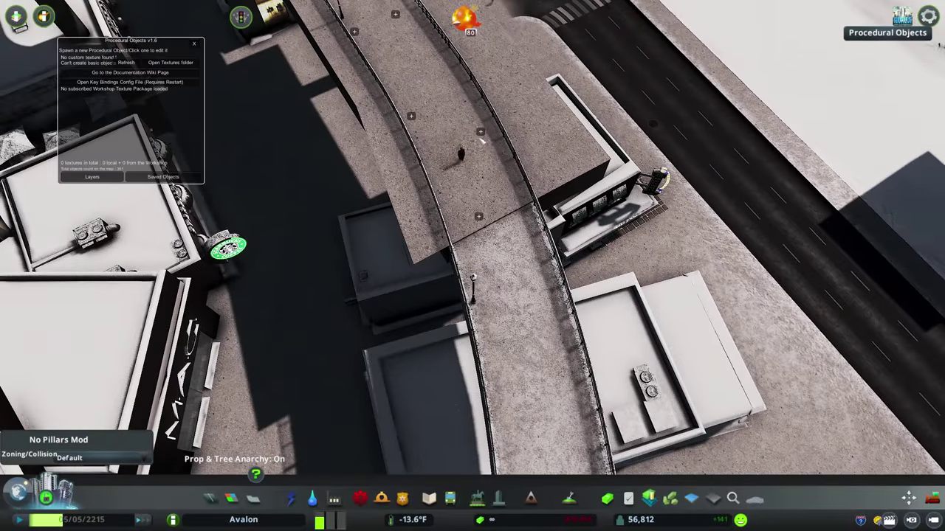
left_click(481, 219)
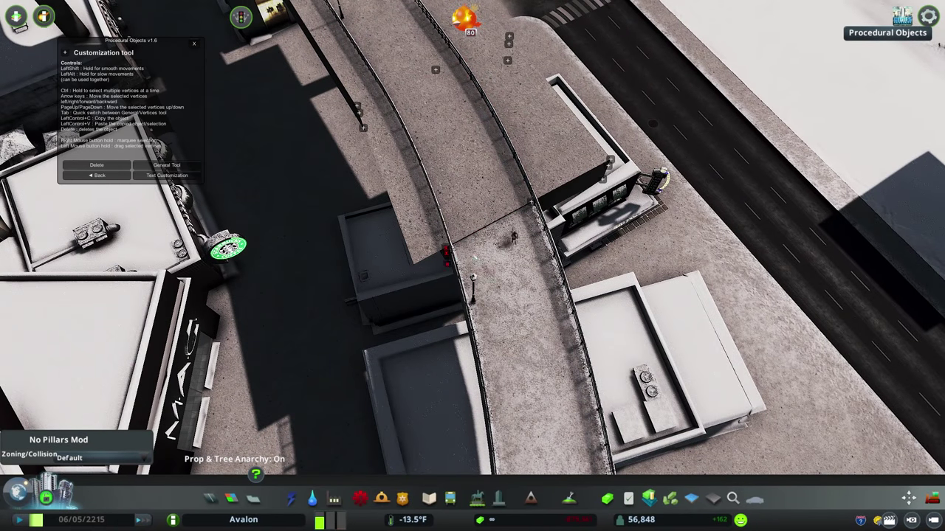
- Edit the junction walkway piece's vertices so its edge meets the neighbouring piece
scroll(488, 248, "up", 2)
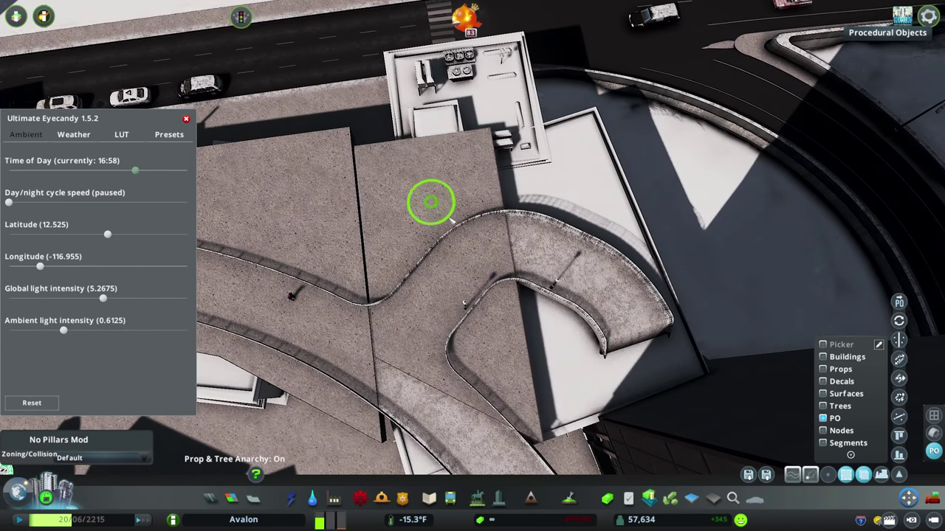
mouse_move(426, 181)
left_mouse_down()
mouse_move(428, 118)
mouse_move(316, 196)
mouse_move(258, 217)
mouse_move(266, 168)
mouse_move(204, 169)
mouse_move(270, 169)
mouse_move(301, 186)
left_mouse_up()
right_click(313, 193)
left_click(328, 190)
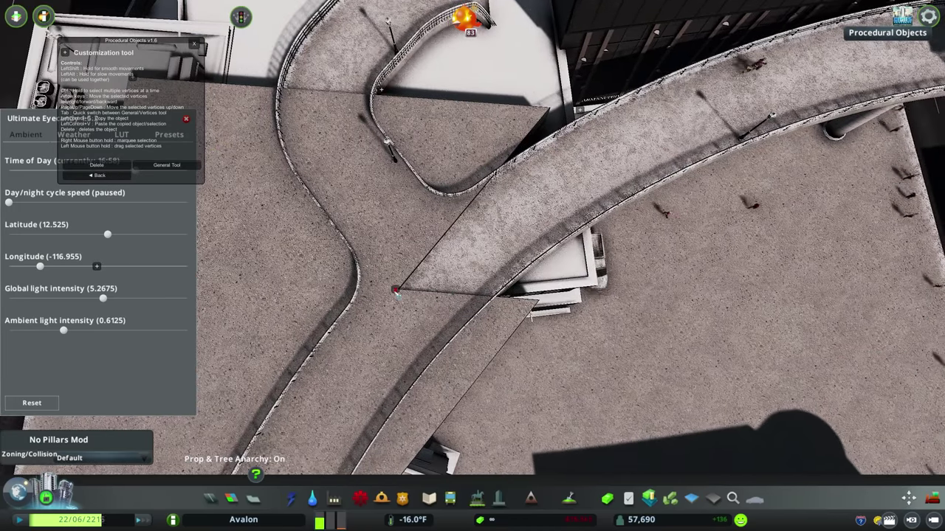
left_click_drag(439, 307, 475, 274)
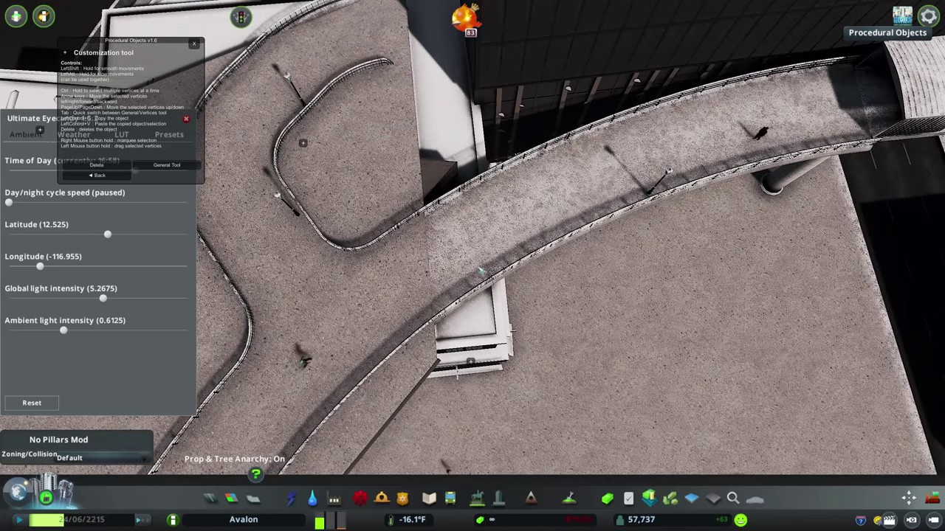
key("q")
key("s")
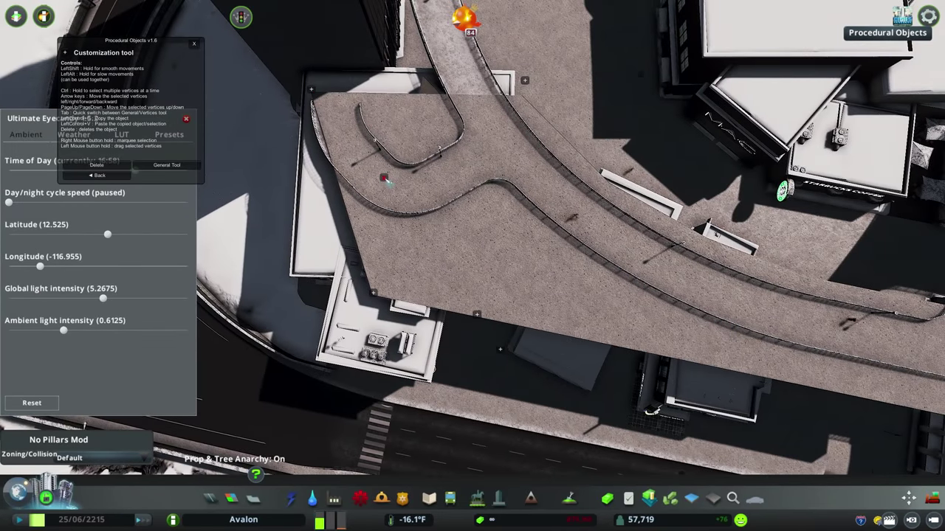
key("q")
- Reshape the curved walkway piece's vertices to close the gap at the junction
key("Tab")
left_click(472, 200)
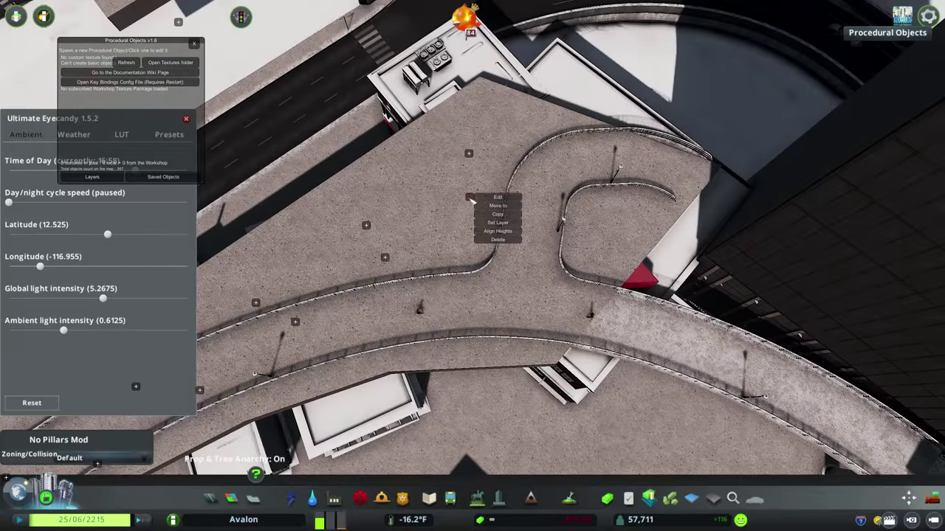
left_click(497, 197)
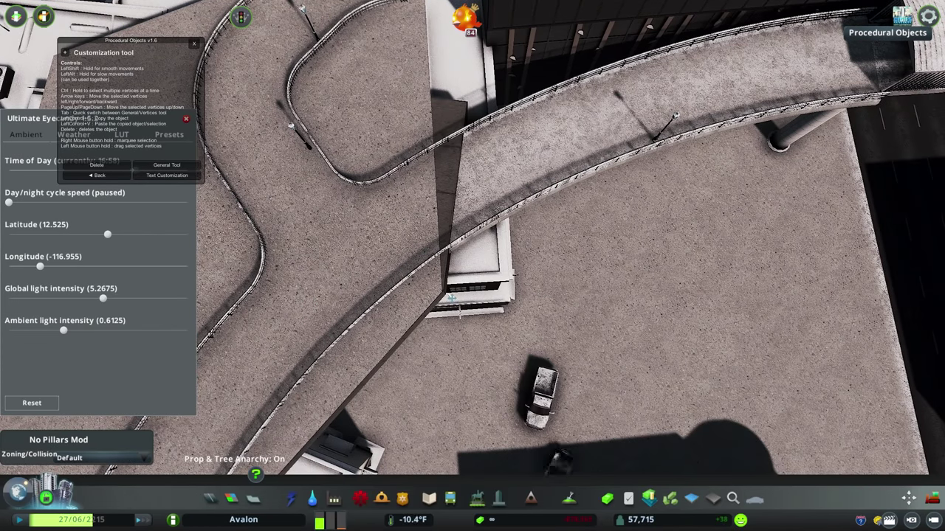
key("q")
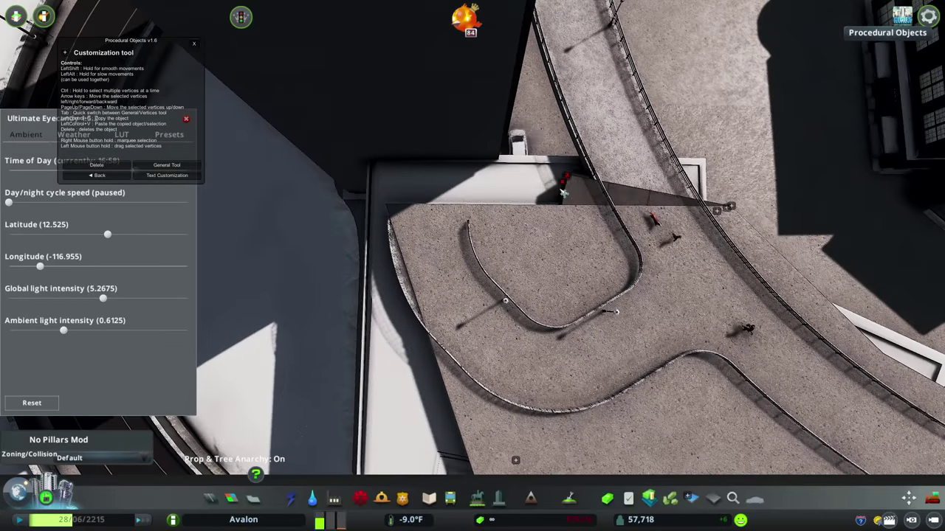
key("q")
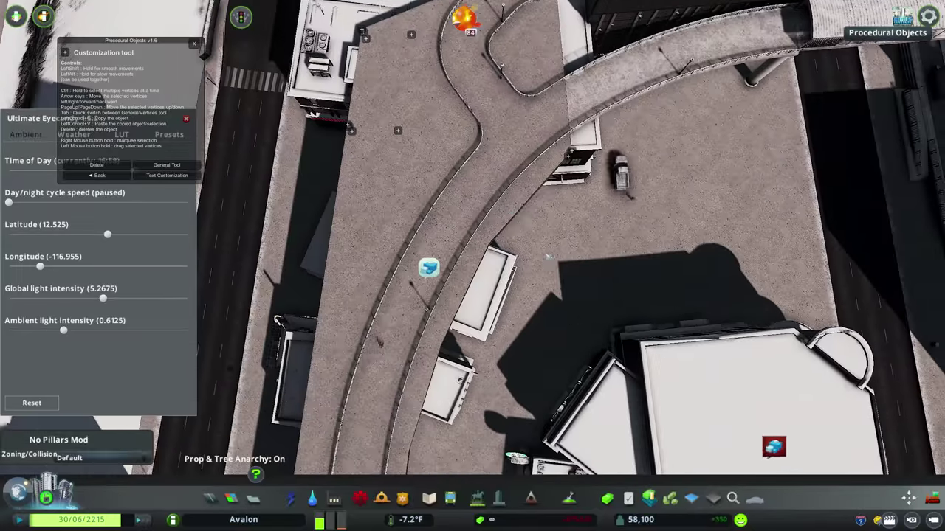
key("Escape")
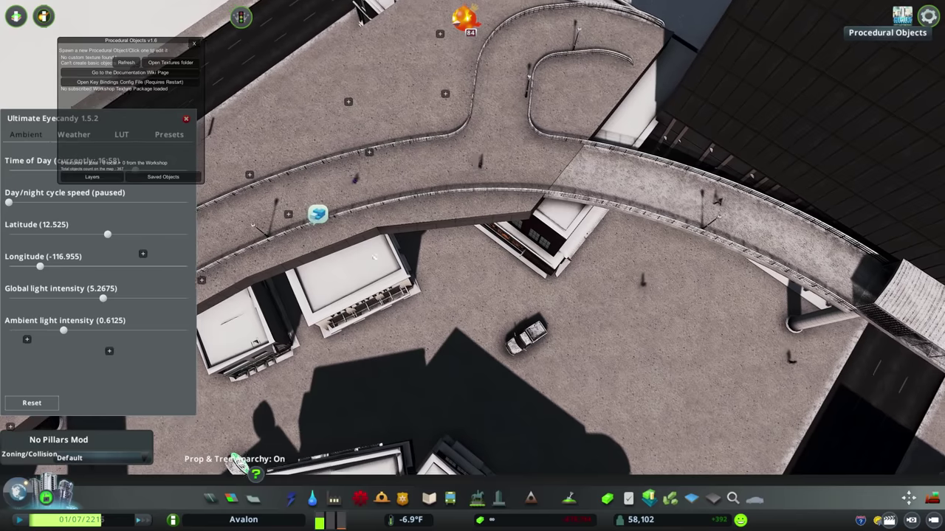
key("m")
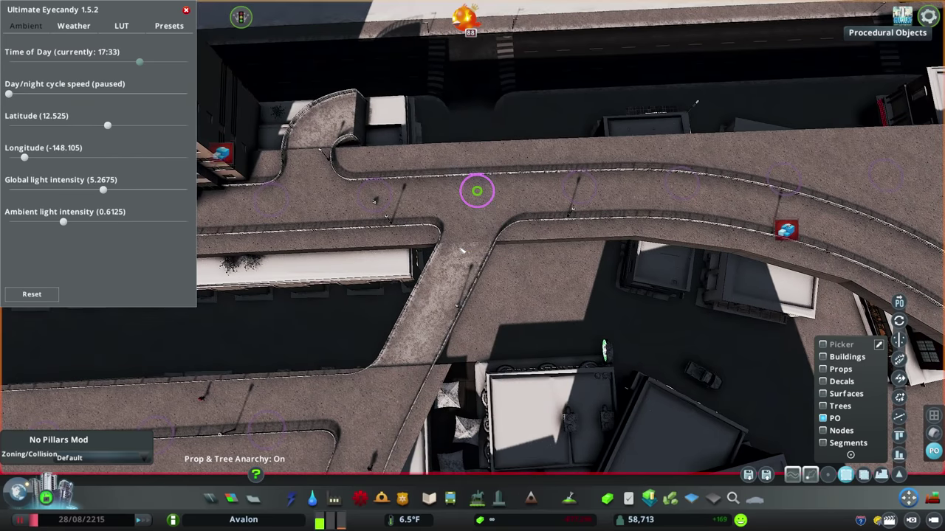
- Delete the triangular filler piece beneath the walkway junction
scroll(464, 252, "up", 3)
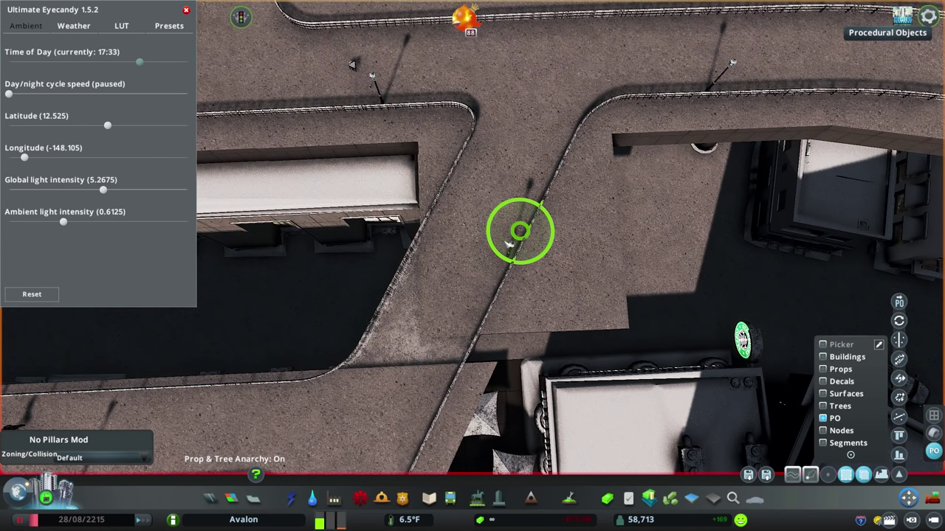
key("ctrl+p")
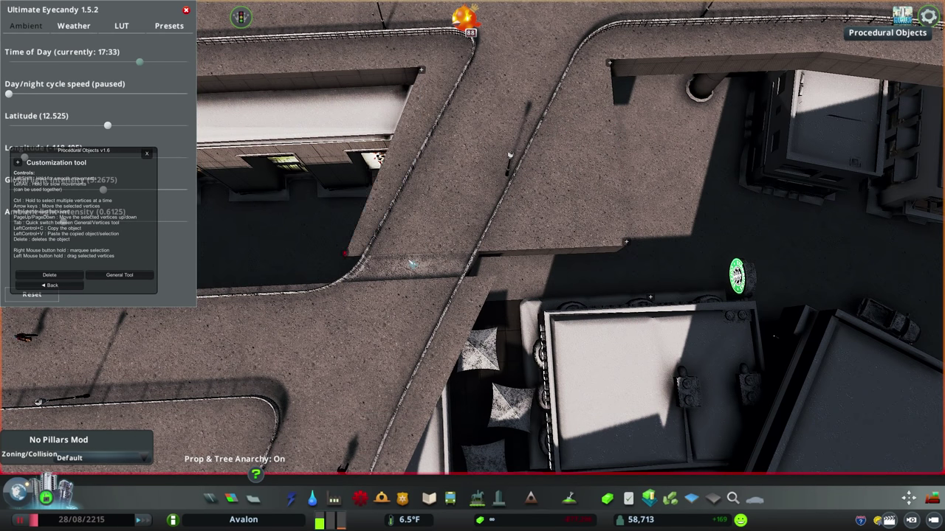
key("a")
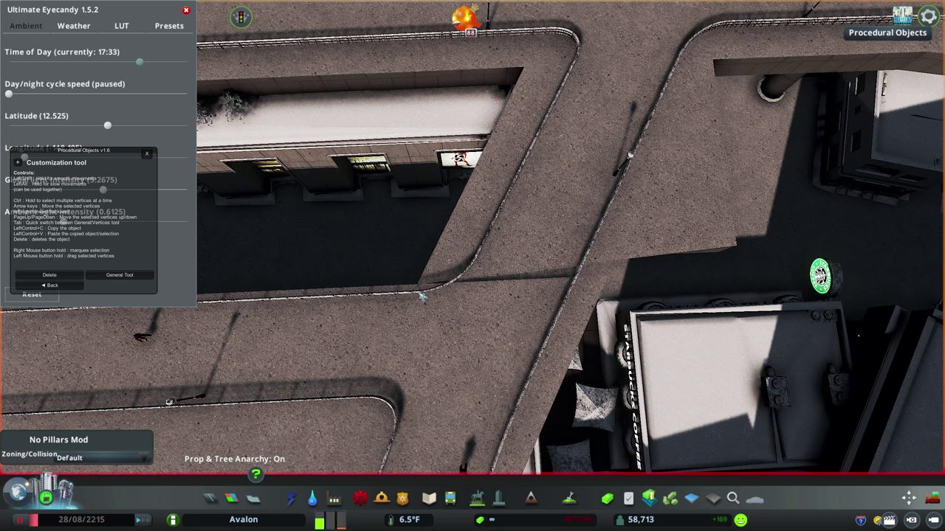
key("d")
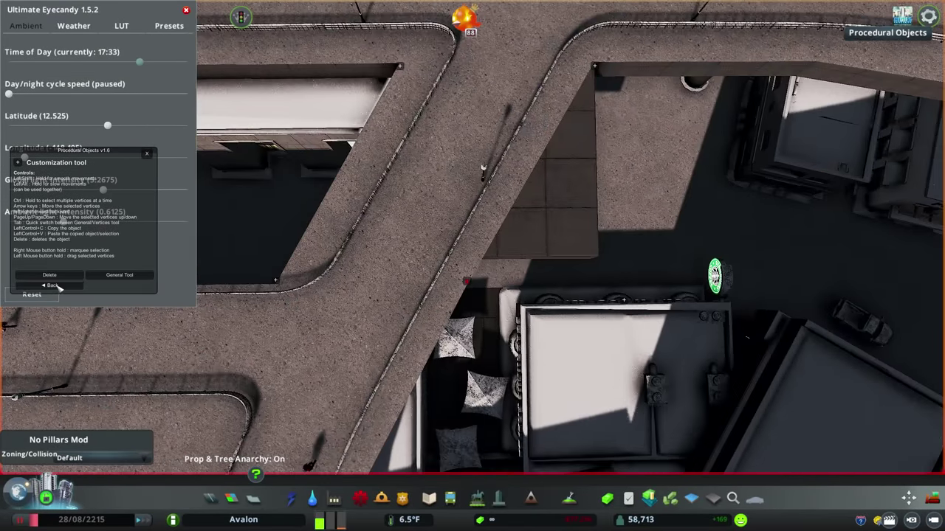
key("d")
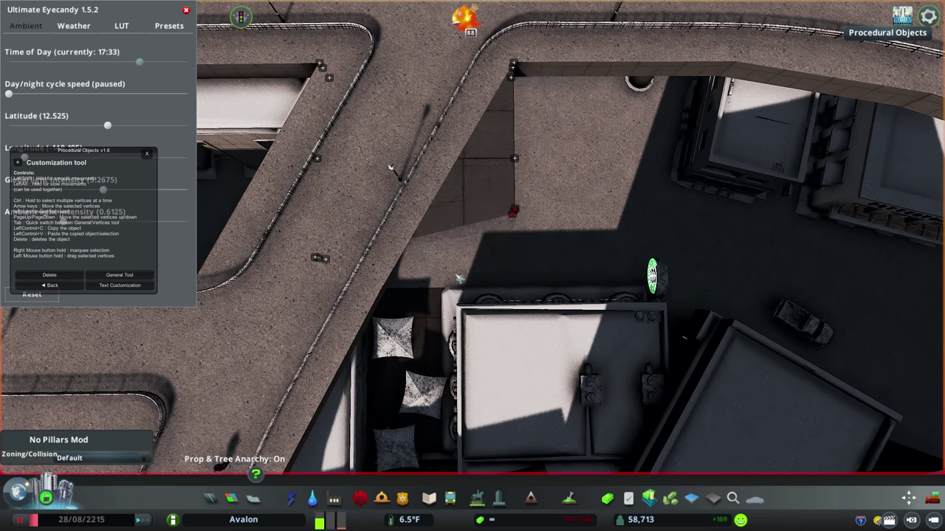
left_click_drag(459, 278, 11, 171)
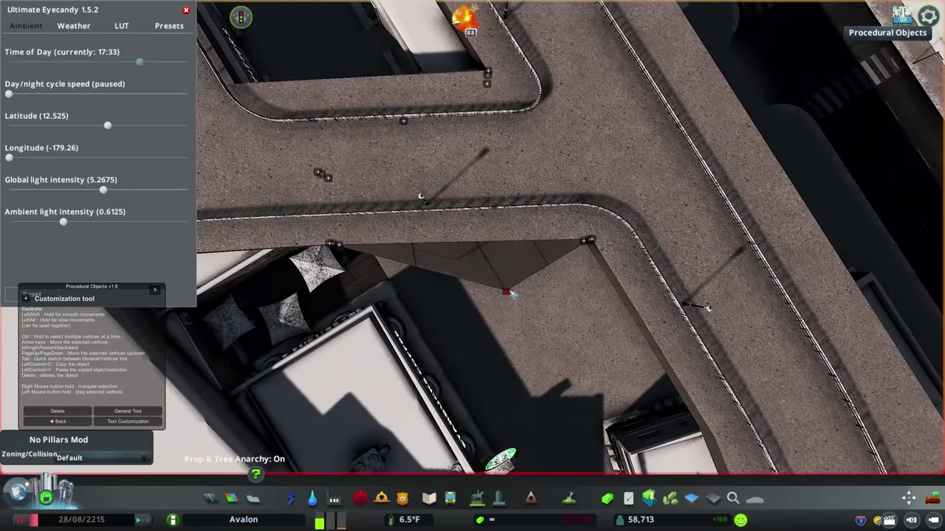
key("Delete")
key("d")
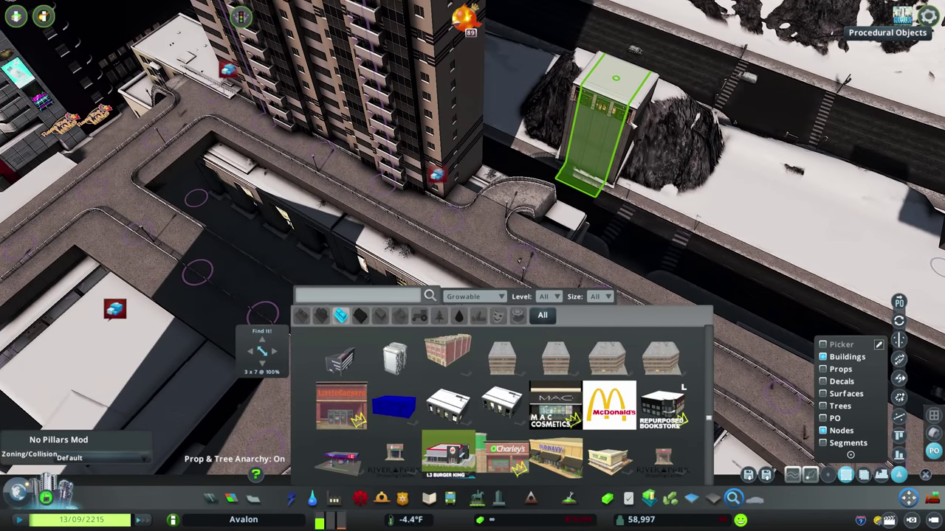
- Move the small shop from the snowy lot onto the tower base, undoing and redoing the move
left_click_drag(635, 193, 435, 206)
scroll(436, 206, "up", 3)
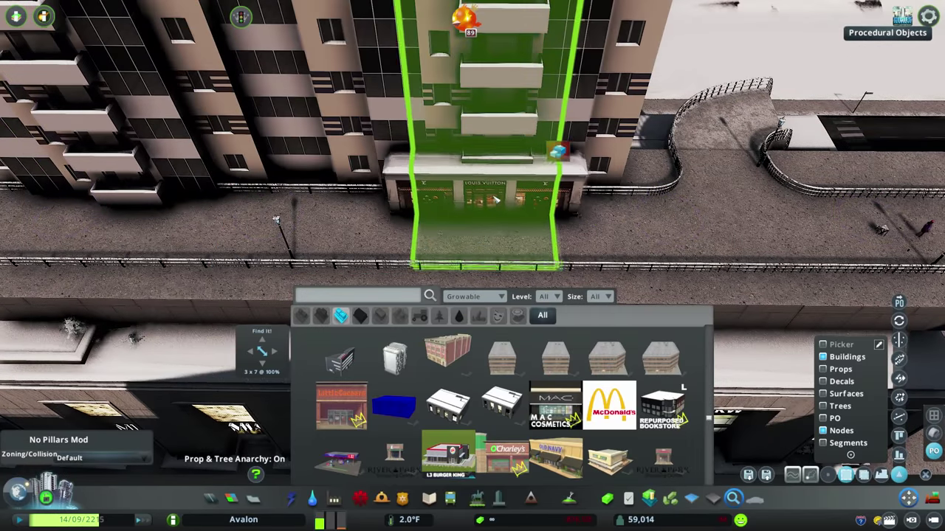
left_click_drag(495, 200, 495, 200)
key("e")
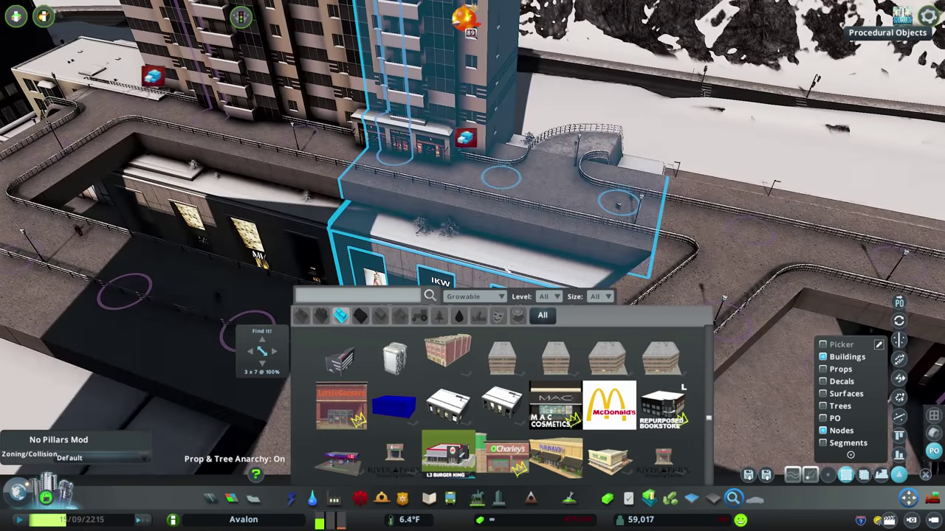
key("ctrl+z")
key("ctrl+z")
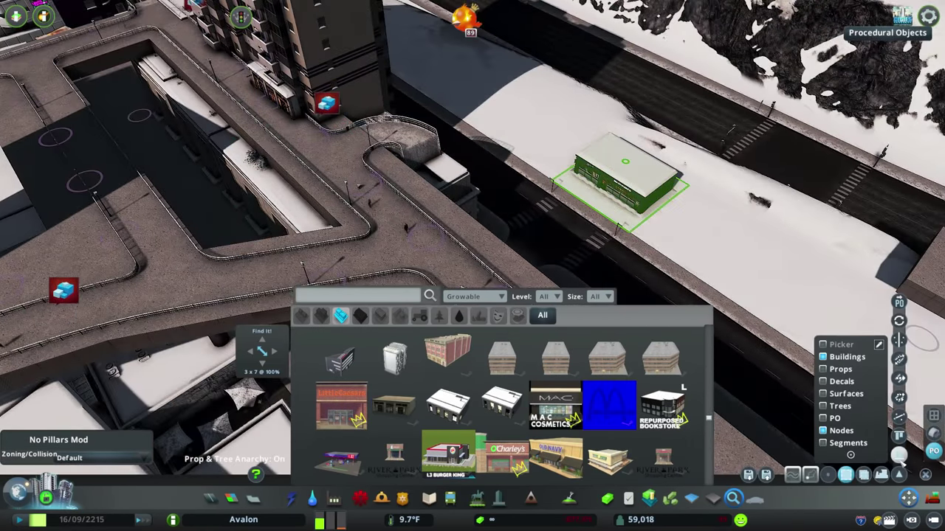
left_click_drag(625, 166, 464, 196)
scroll(463, 196, "down", 5)
scroll(340, 173, "up", 5)
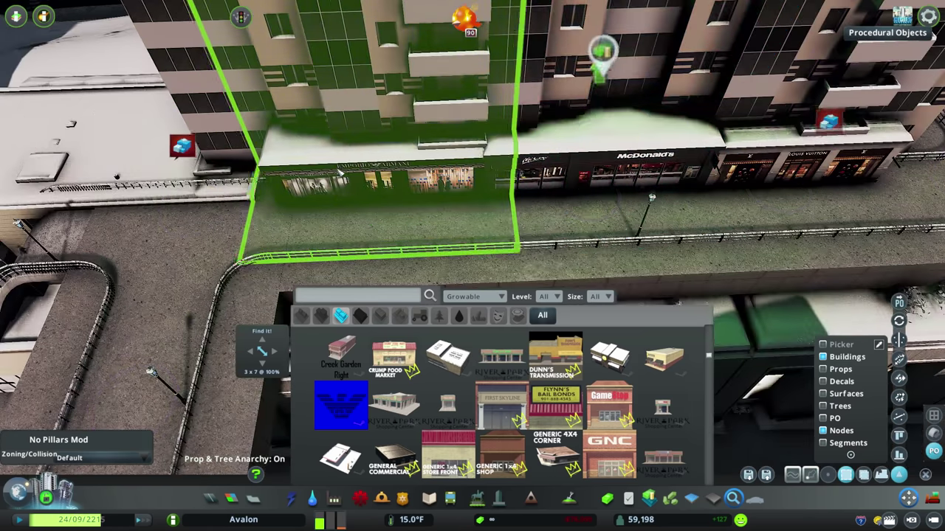
- Settle the shop lower beside the walkway storefronts
key("q")
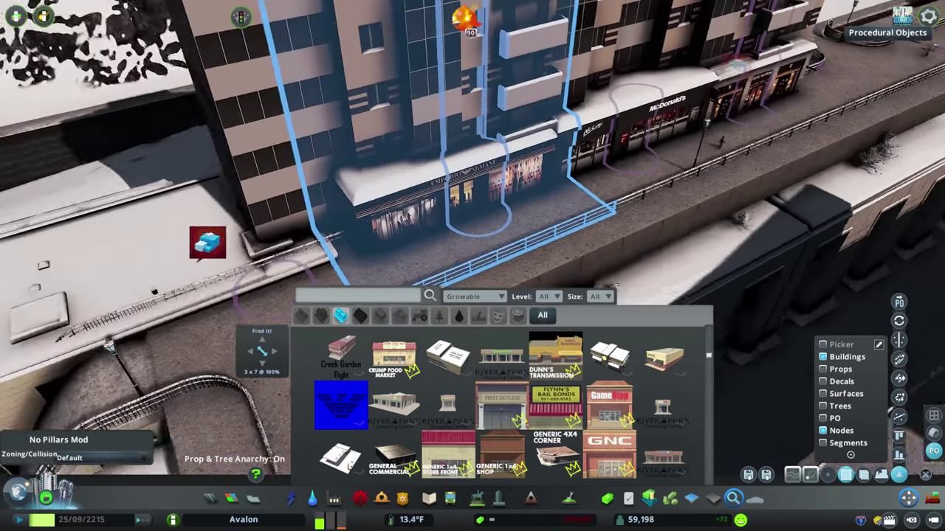
key("q")
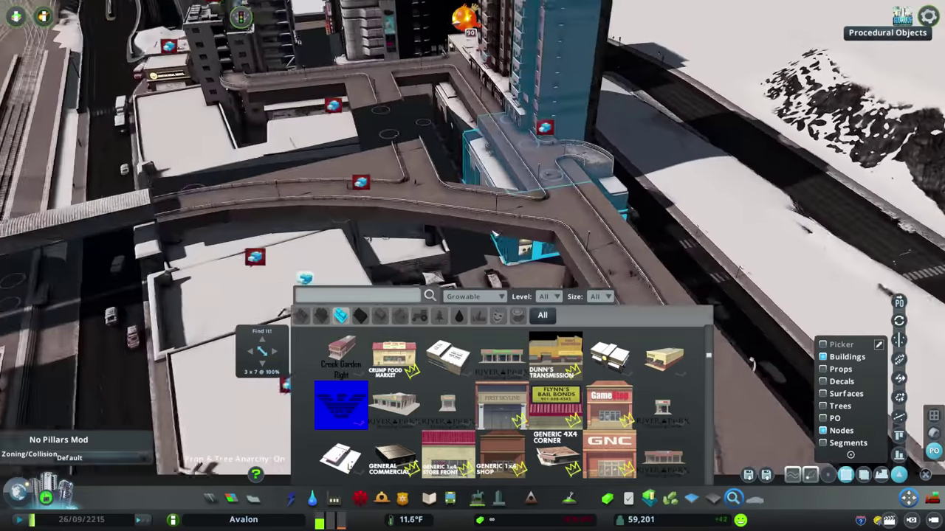
key("q")
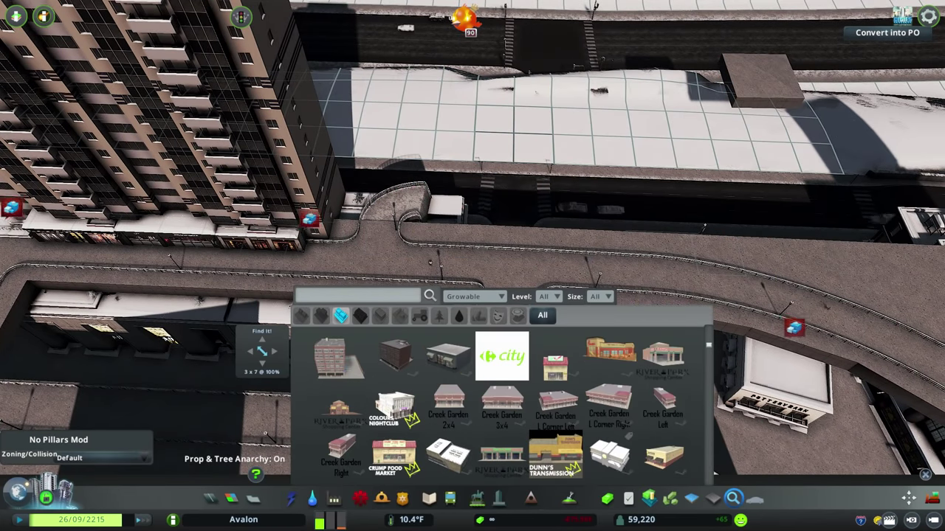
key("q")
key("m")
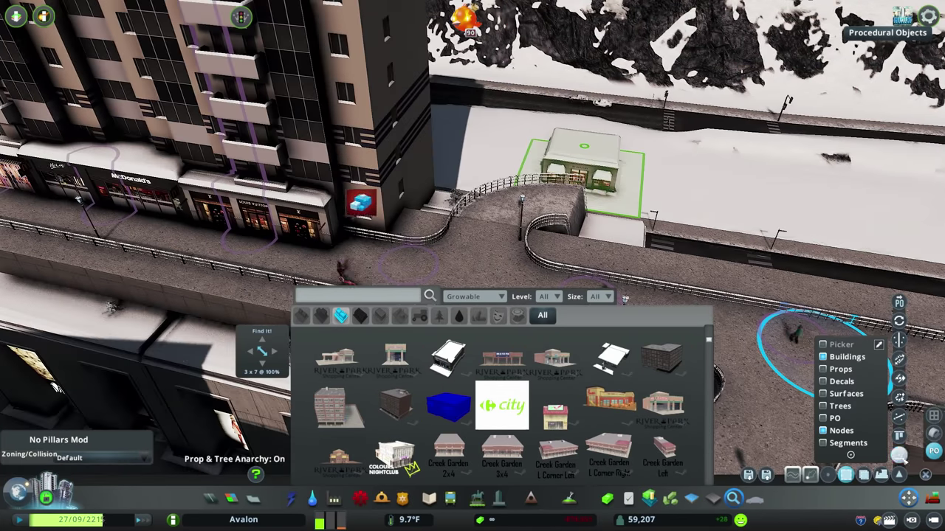
left_click_drag(580, 132, 446, 191)
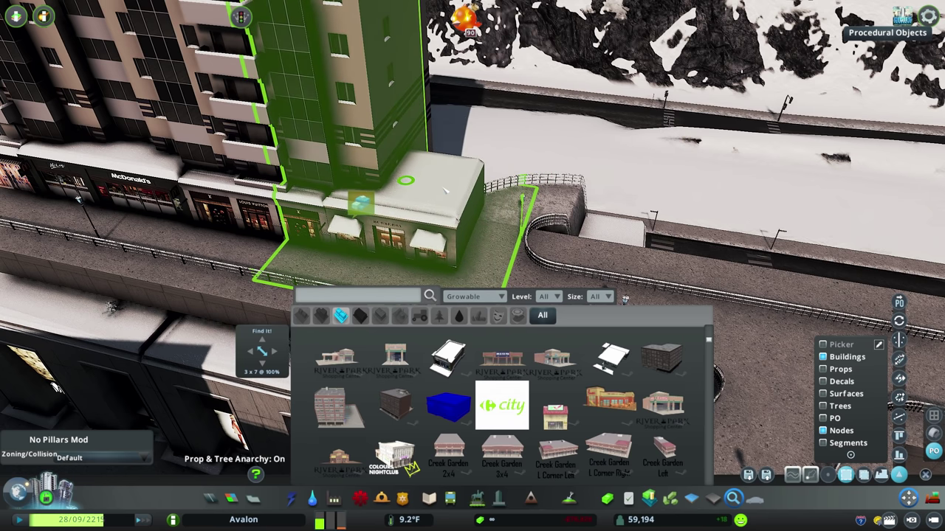
- Pick up the Prada tower with Move It
scroll(438, 189, "up", 3)
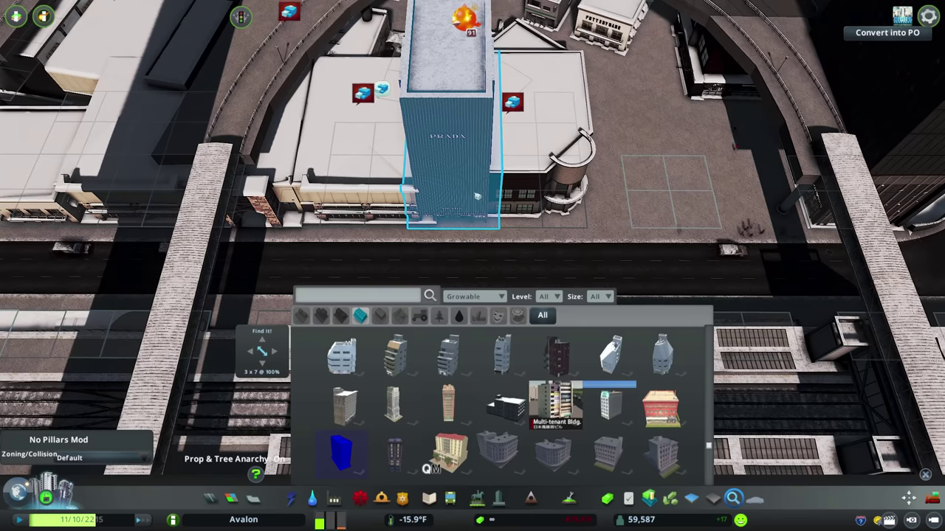
scroll(476, 197, "up", 2)
key("m")
left_click(475, 165)
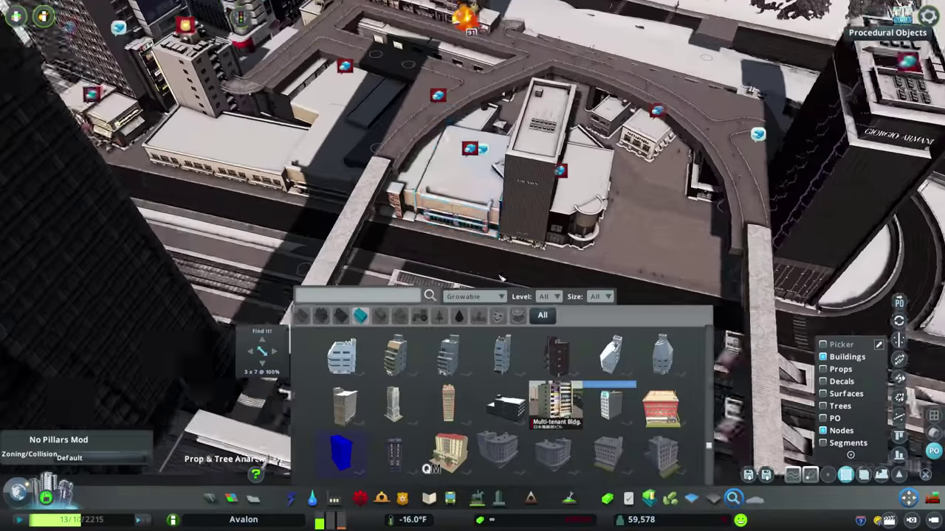
- Place the Multi-tenant Bldg. beside the Prada tower
left_click(555, 405)
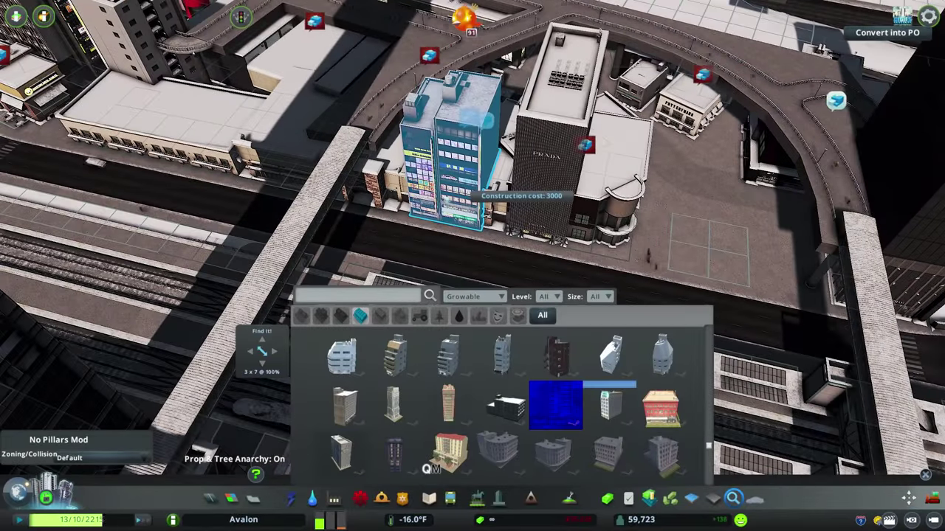
scroll(576, 199, "up", 3)
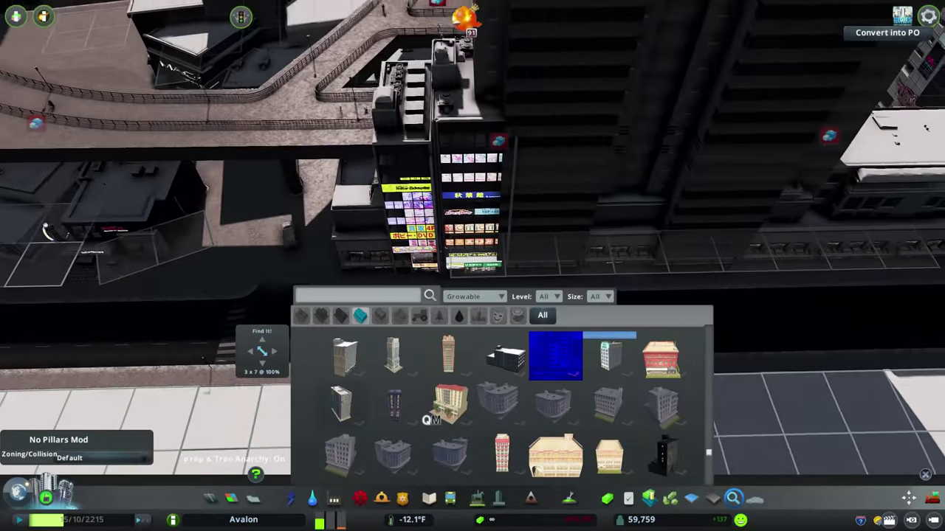
key("m")
- Choose Taiwan L1 3x3 C #1 and place it next to the walkway
scroll(48, 219, "up", 3)
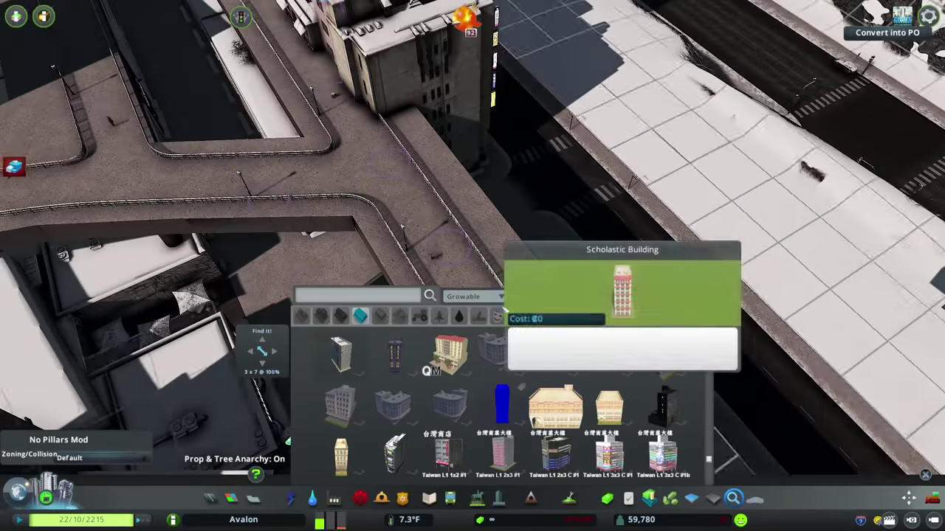
scroll(501, 405, "down", 1)
left_click(609, 406)
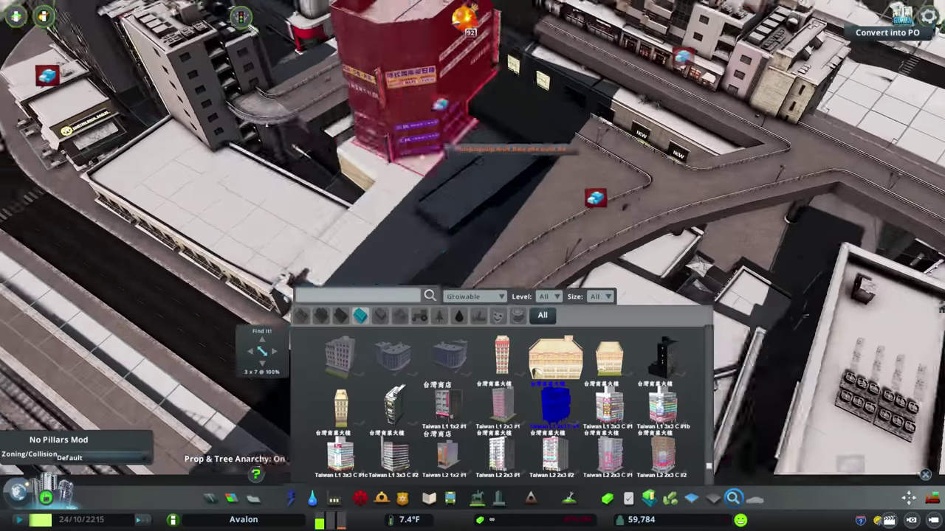
- Nudge the glass tower slightly left with the arrow key into its final spot
key("m")
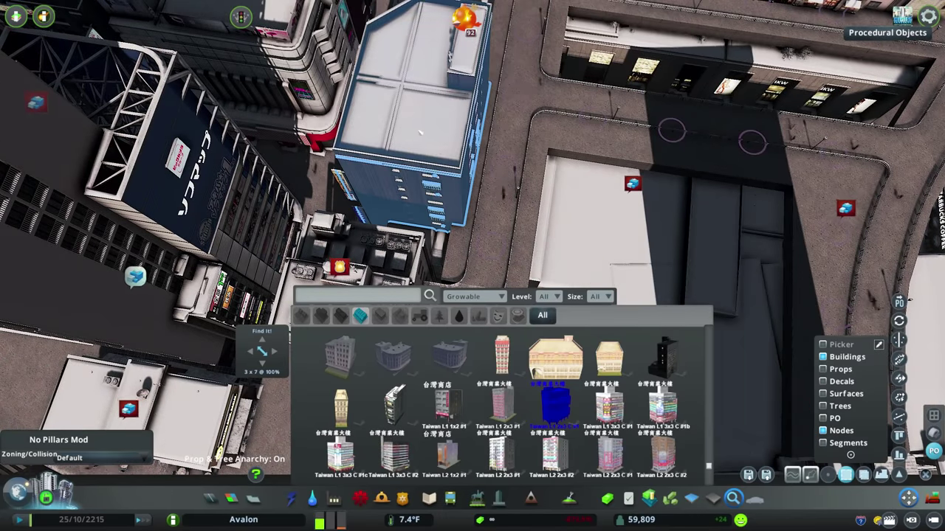
key("e")
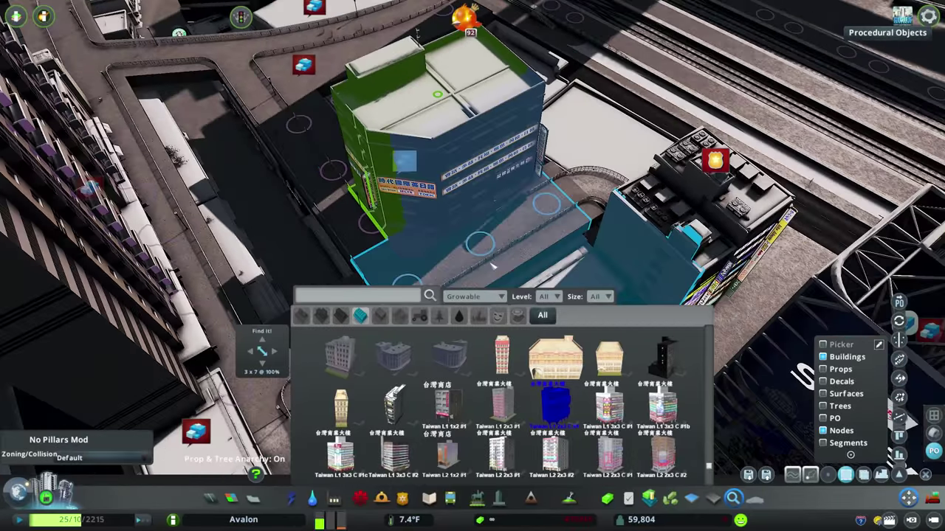
scroll(554, 247, "up", 2)
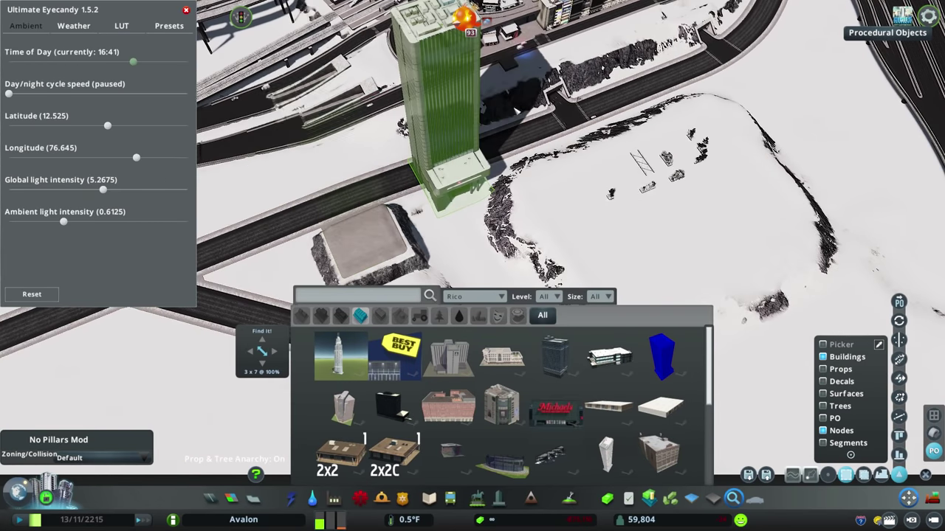
scroll(467, 261, "up", 5)
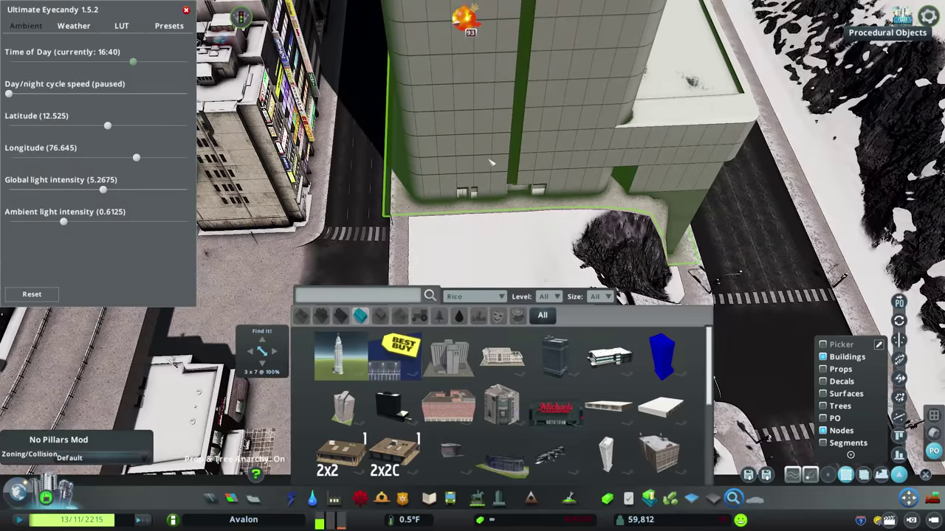
scroll(490, 161, "down", 5)
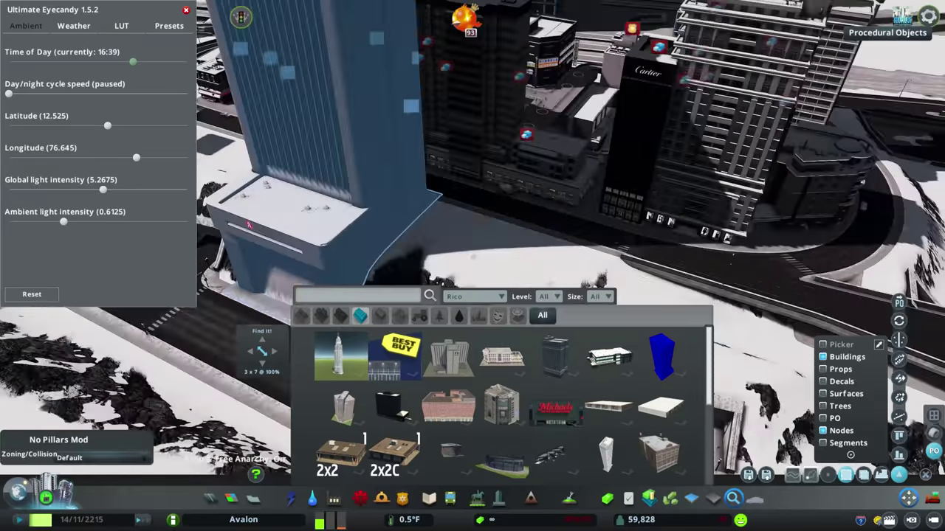
scroll(511, 168, "up", 5)
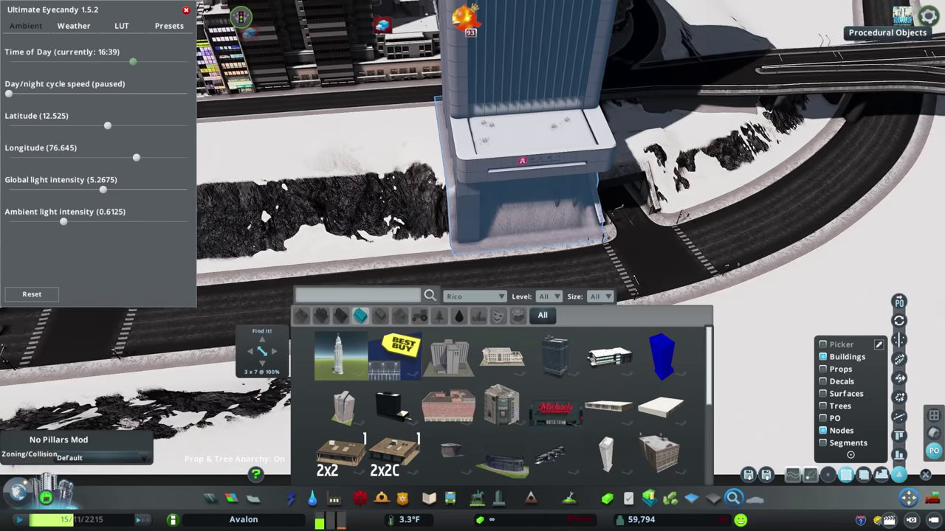
scroll(481, 180, "down", 3)
scroll(473, 275, "up", 1)
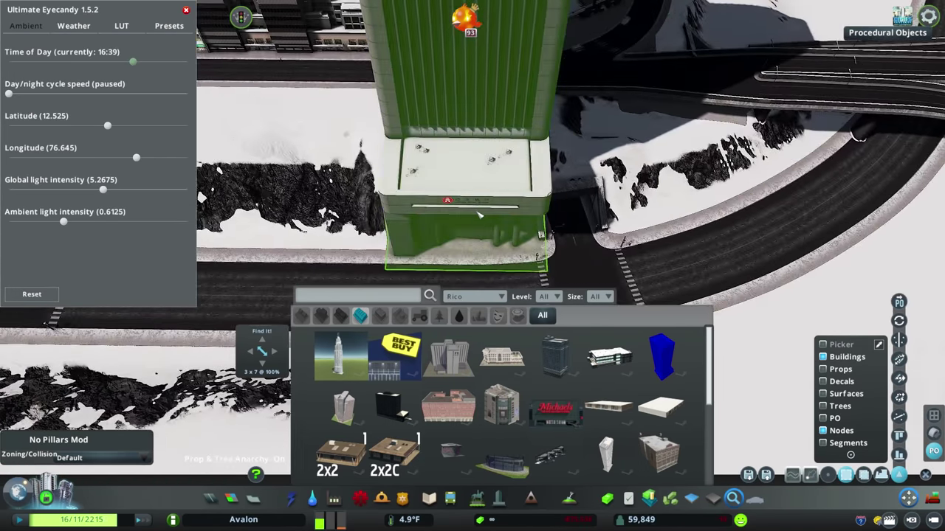
key("Left")
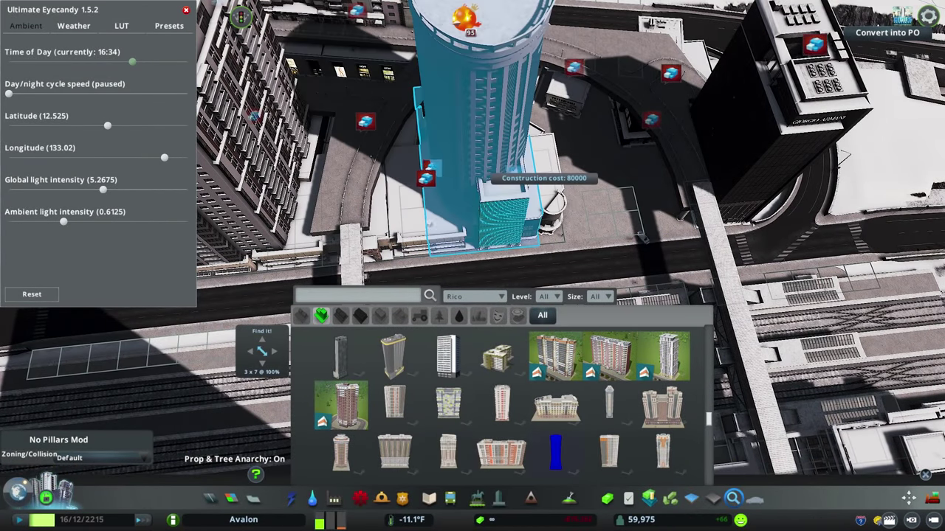
- Plop a round-topped tower and a small building by the walkway near Starbucks Coffee
left_click(341, 452)
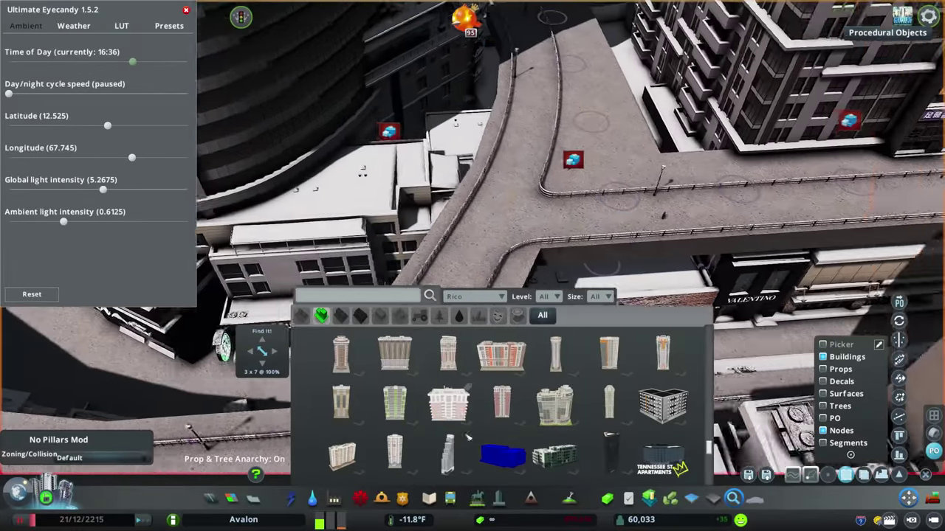
scroll(468, 437, "down", 1)
left_click(502, 406)
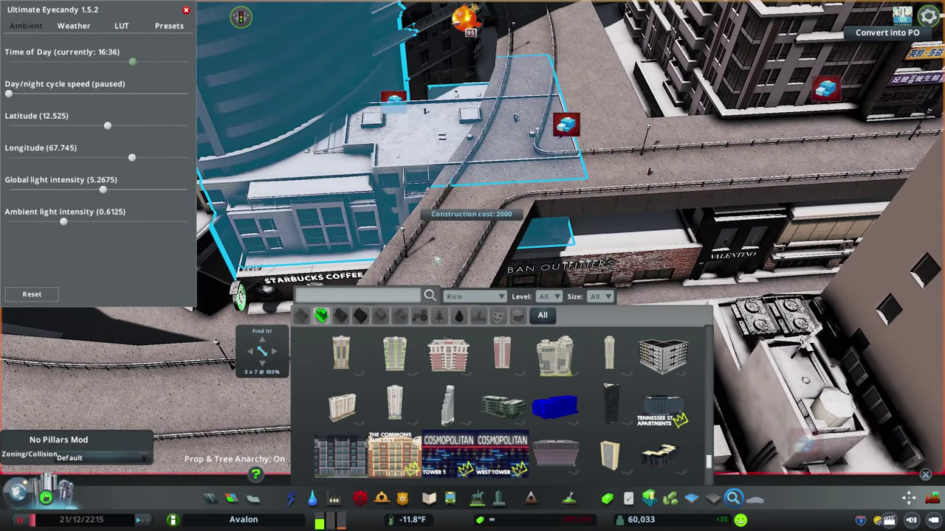
key("m")
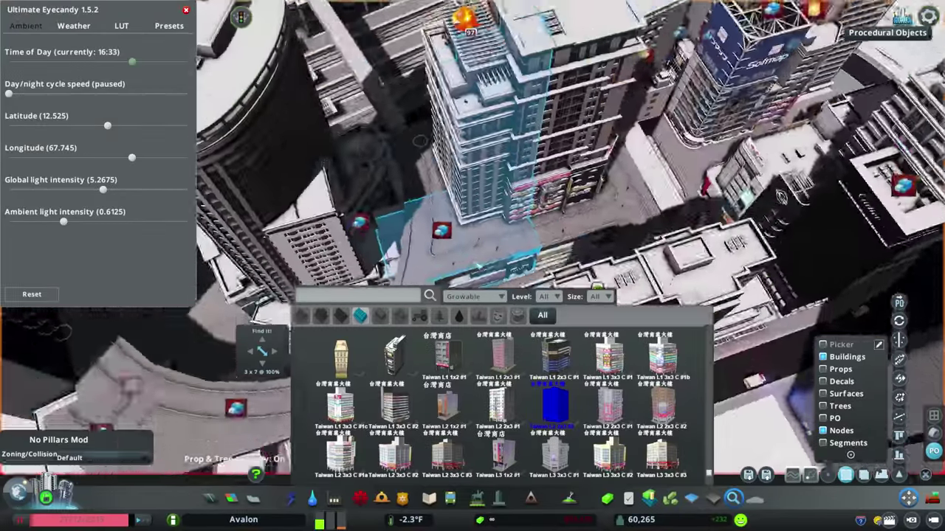
- Drag the neon-signed Taiwanese tower up and right beside the walkway over the tracks
scroll(501, 451, "down", 1)
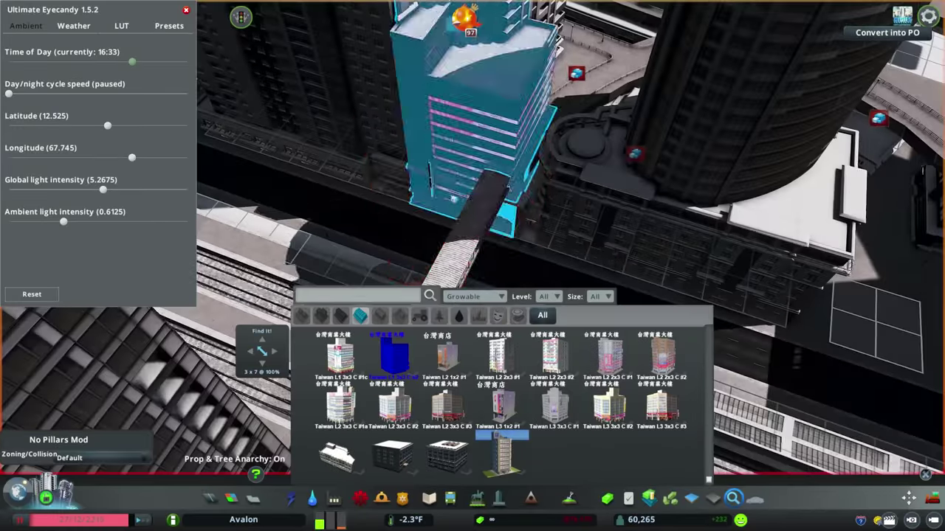
key("ctrl+m")
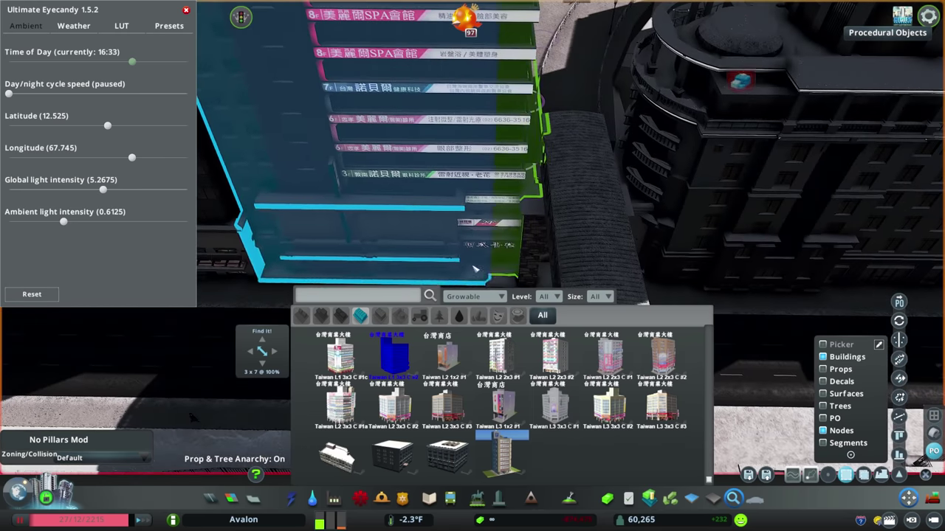
left_click_drag(478, 270, 519, 194)
scroll(519, 194, "down", 5)
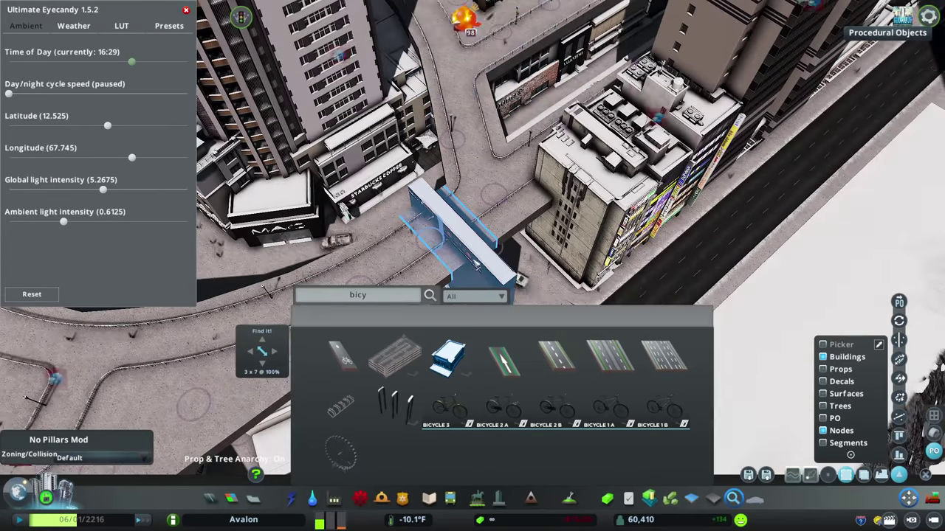
- Carry the shop building across the map to the elevated walkway's corner
left_click_drag(424, 222, 565, 29)
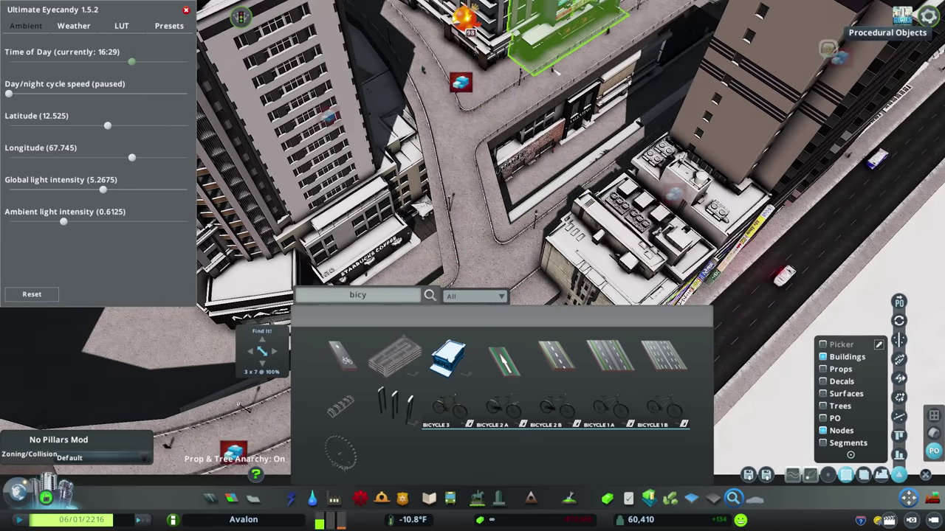
left_click_drag(555, 71, 455, 183)
scroll(455, 183, "up", 5)
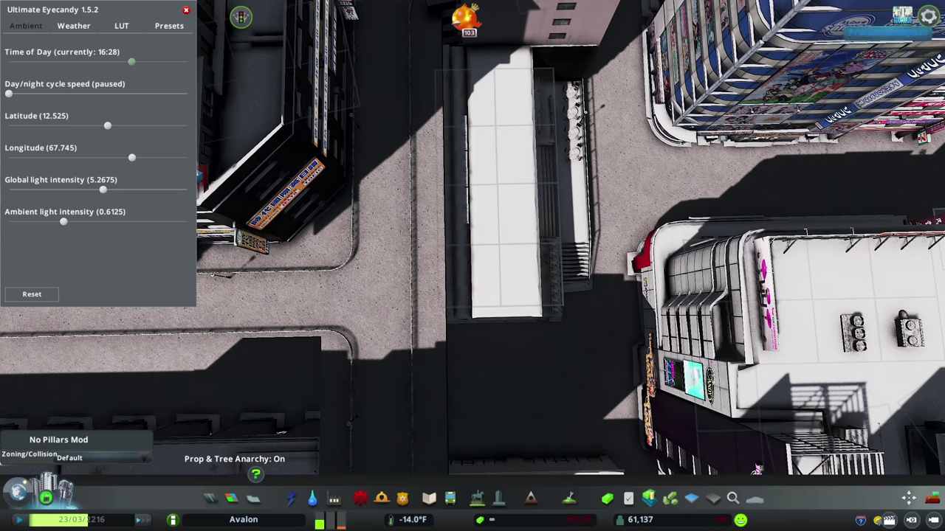
- Drag the white slab's two left vertices rightward to pull its left edge inward
left_click(453, 240)
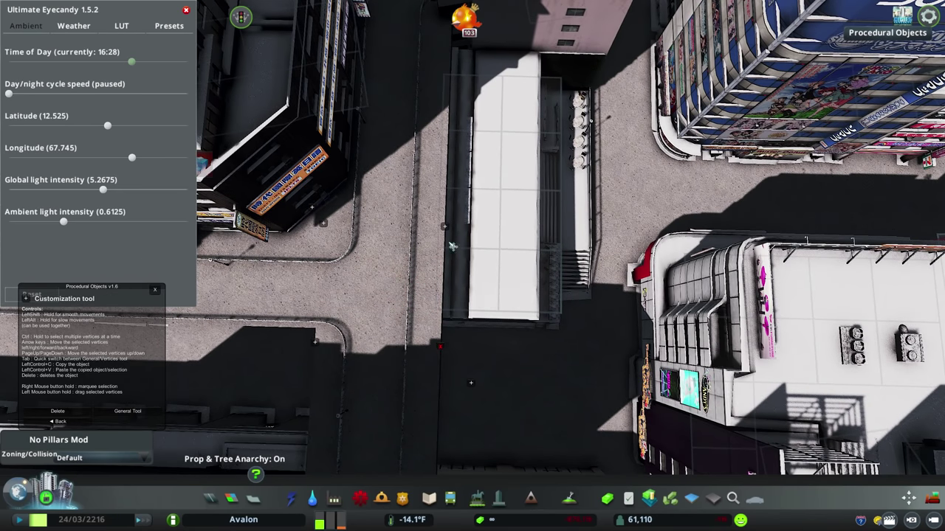
left_click_drag(453, 240, 538, 244)
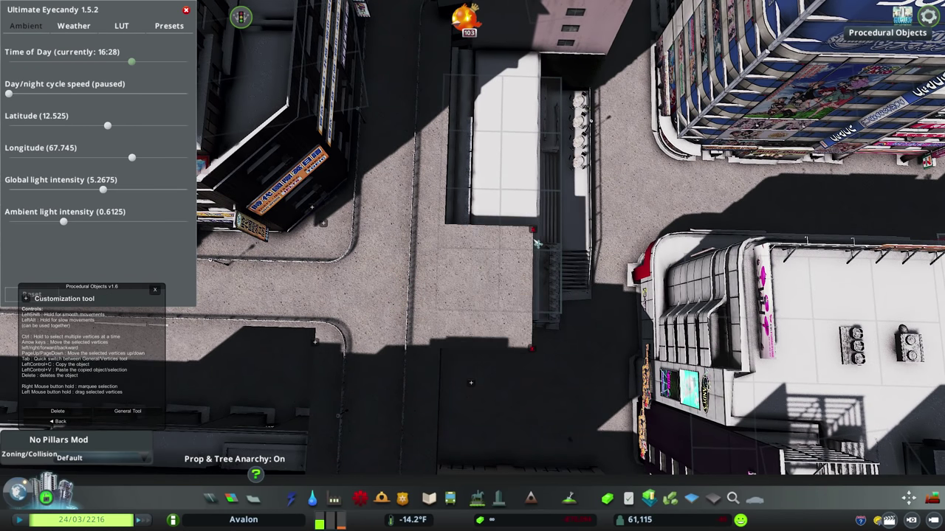
key("q")
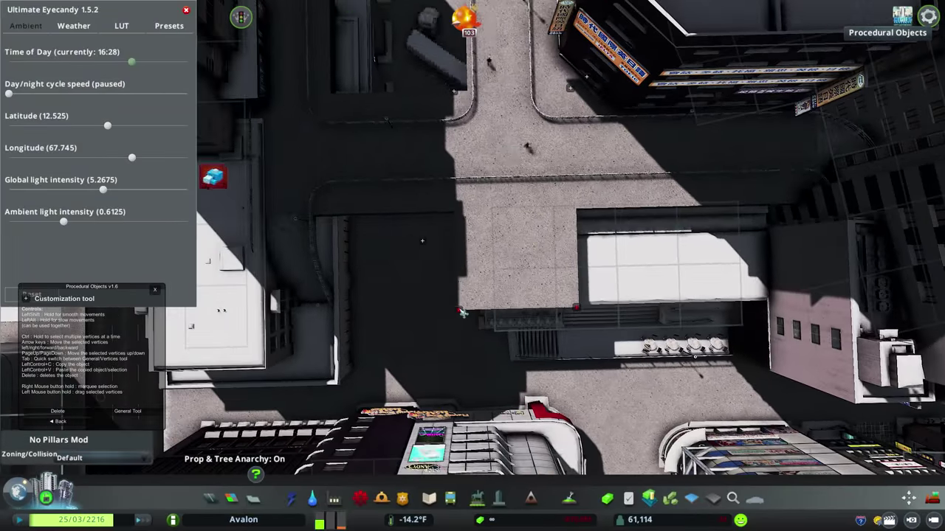
key("q")
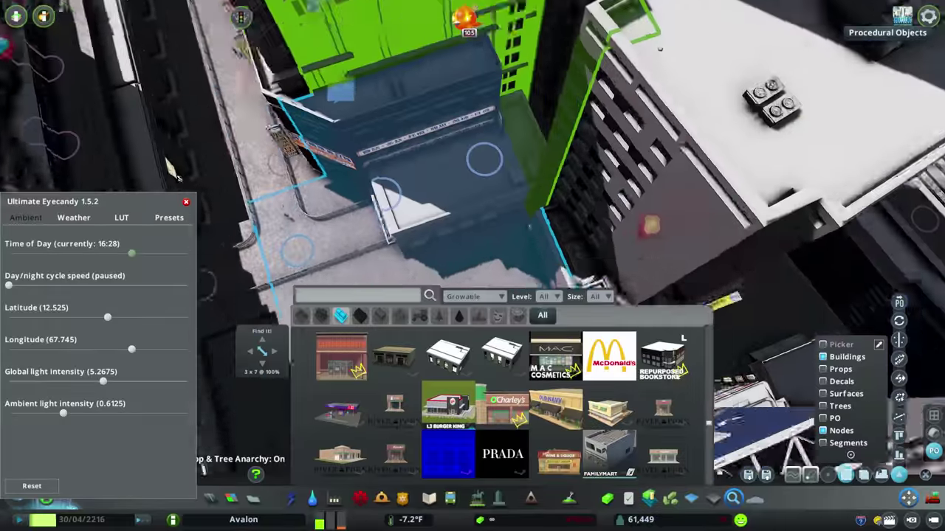
key("q")
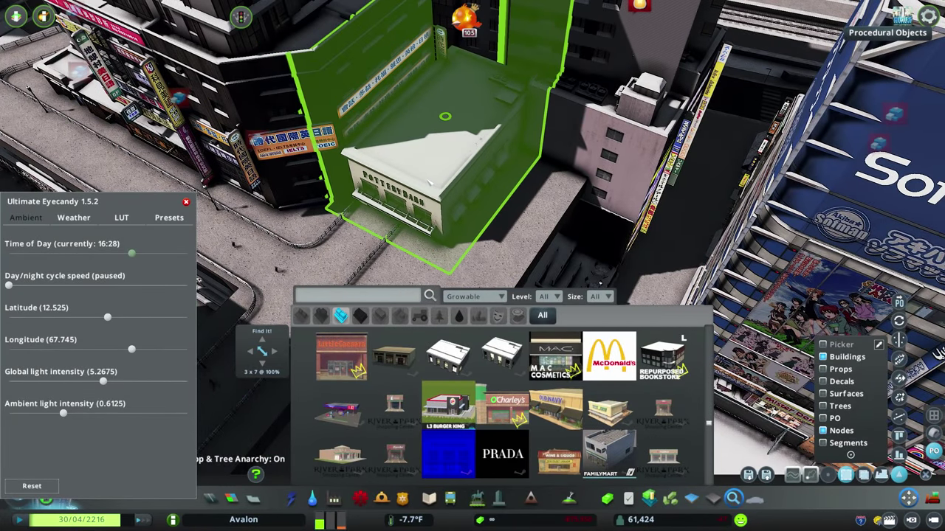
key("q")
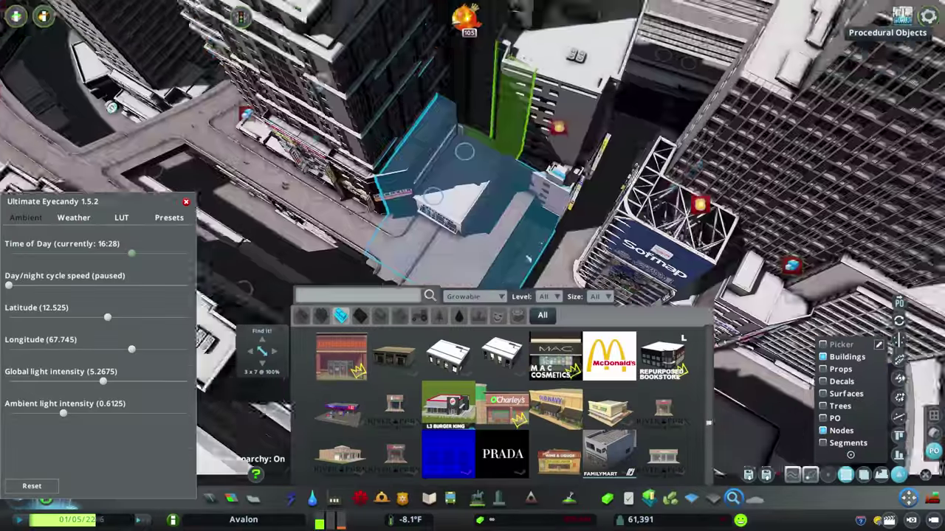
key("q")
left_click(482, 236)
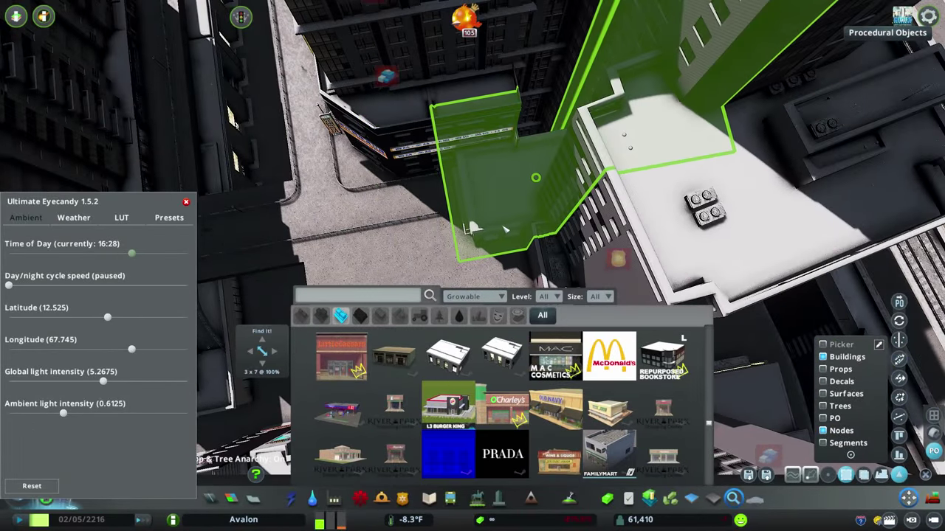
key("q")
key("q")
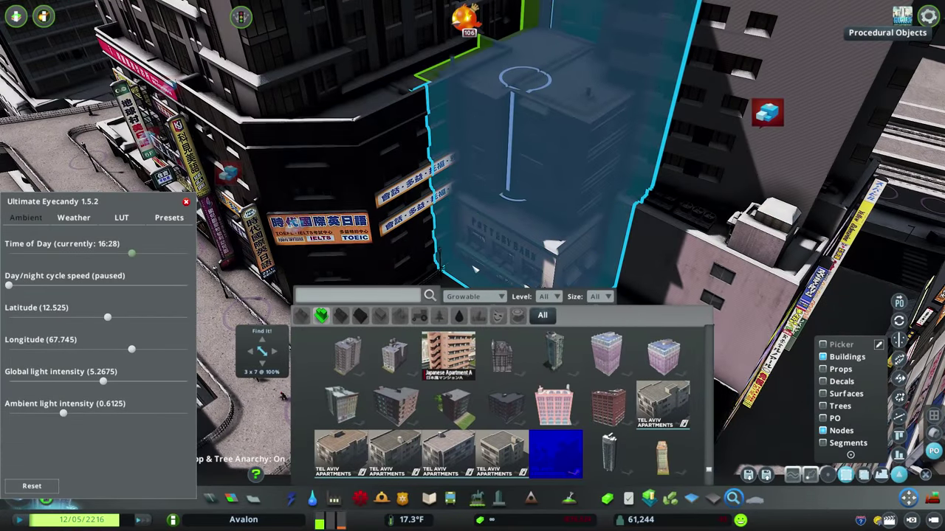
- Plop Japanese Apartment A into the gap across from the Sofmap block
key("q")
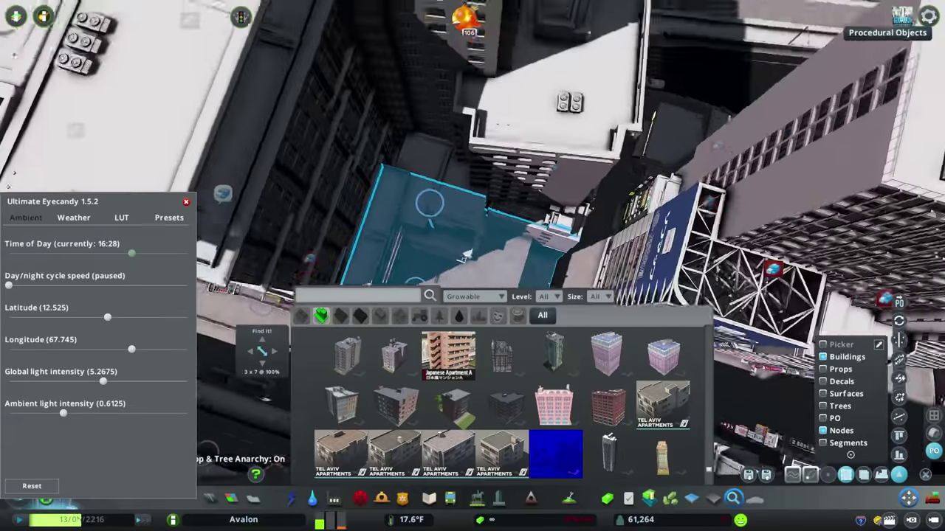
key("q")
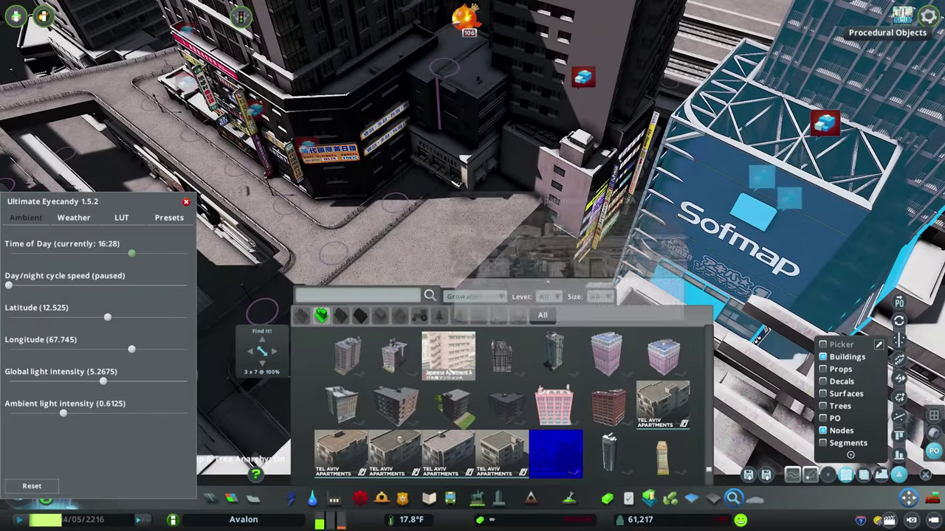
left_click(448, 356)
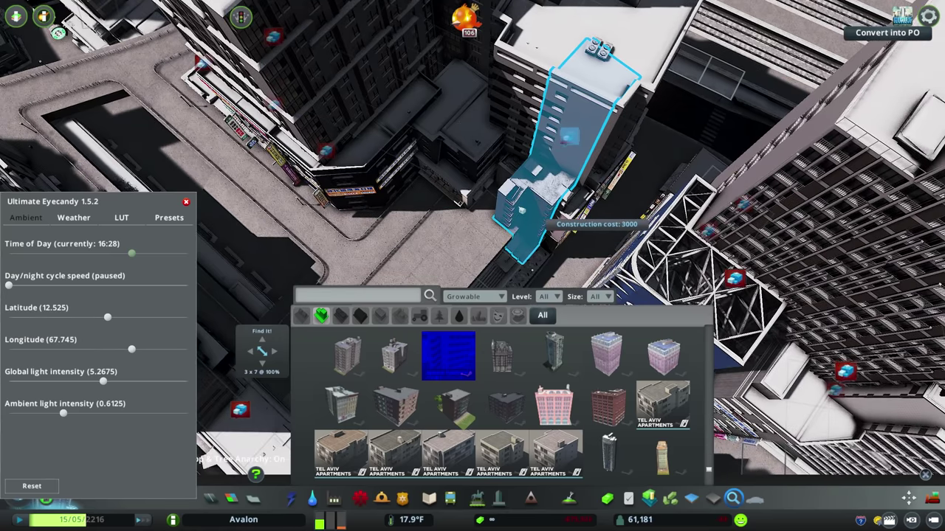
left_click(551, 167)
- Select the new apartment tower with Move It, then close the asset browser and panels
key("ctrl+p")
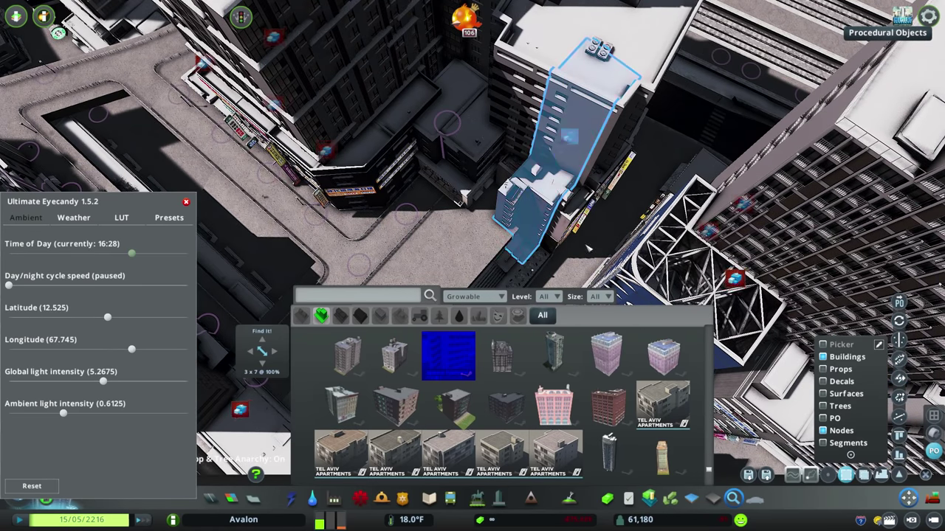
left_click(551, 166)
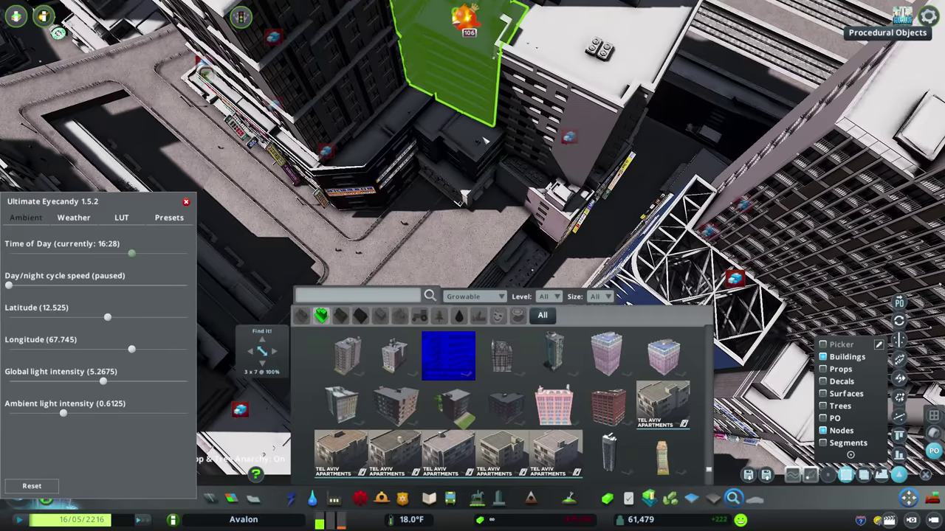
scroll(484, 140, "up", 3)
left_click(472, 183)
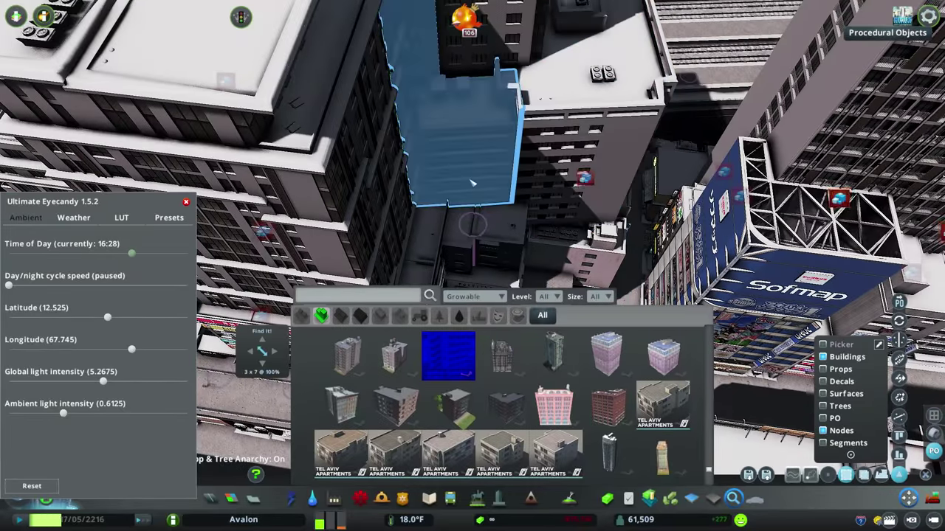
left_click(482, 183)
scroll(482, 183, "down", 5)
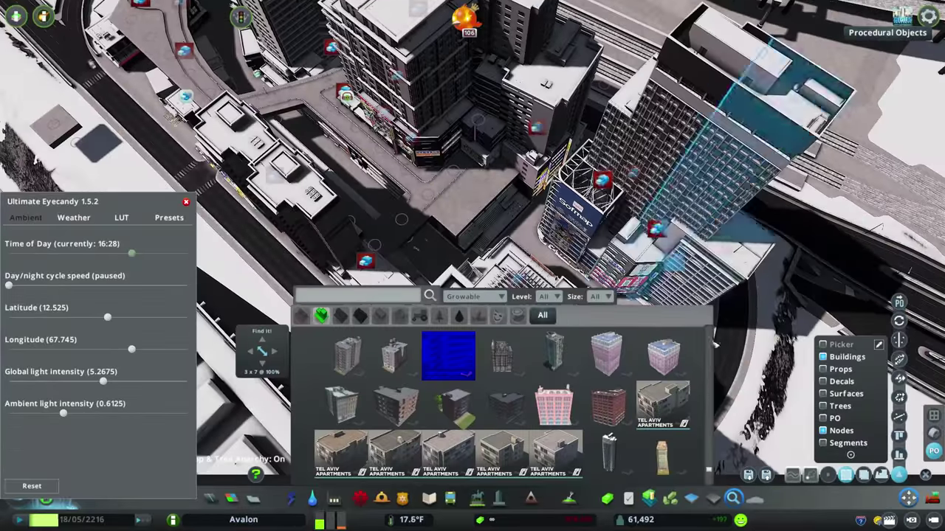
key("Escape")
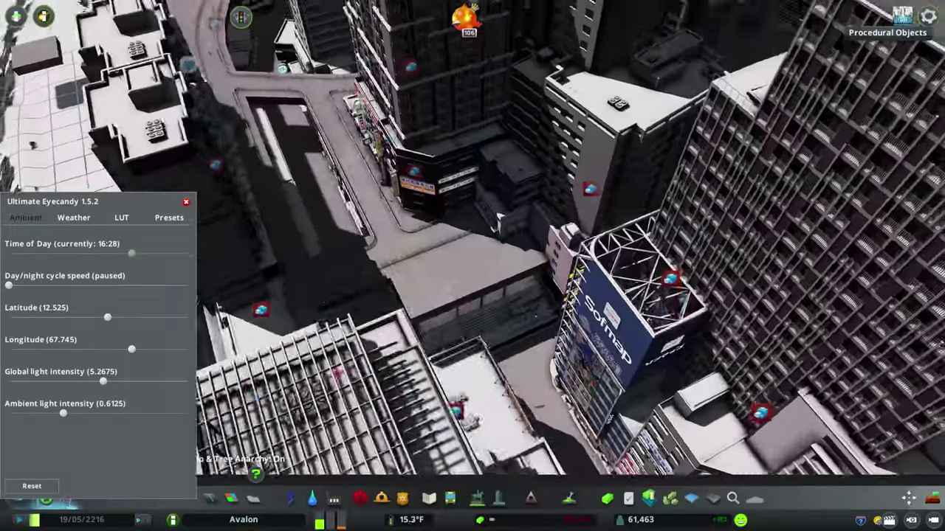
- Select the tower by the Sofmap block with the Move It tool
left_click(620, 318)
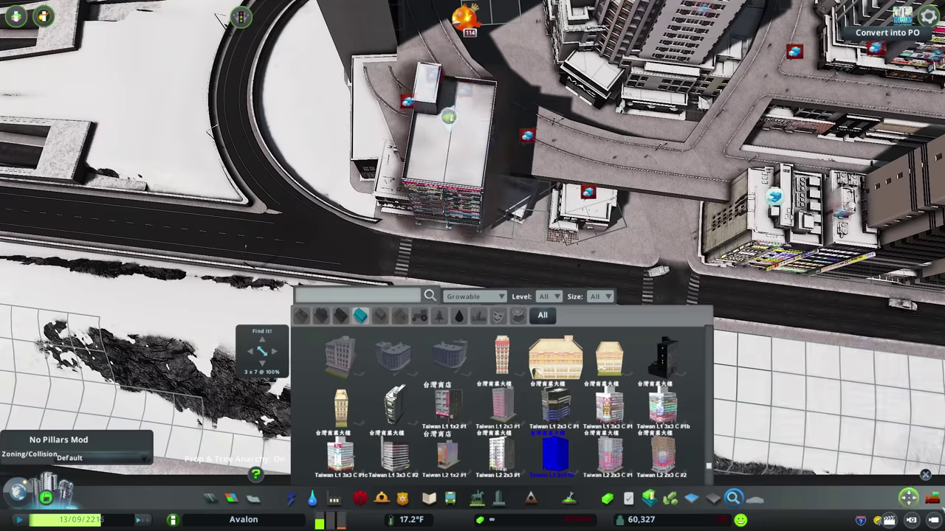
key("m")
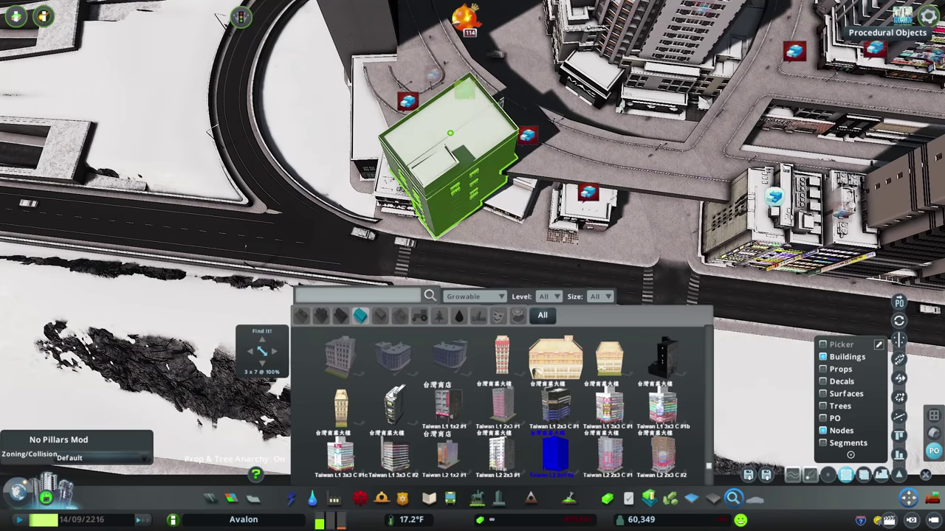
scroll(473, 267, "up", 5)
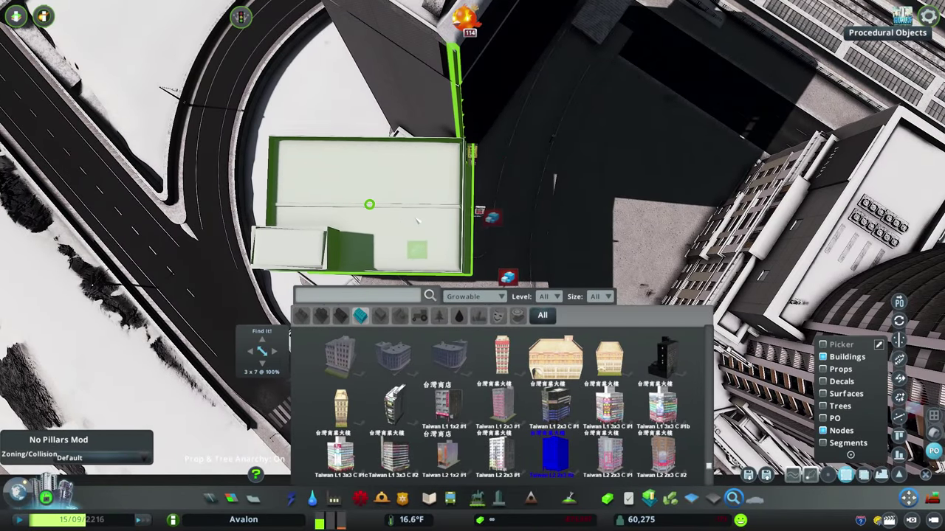
scroll(473, 222, "up", 3)
scroll(476, 273, "up", 3)
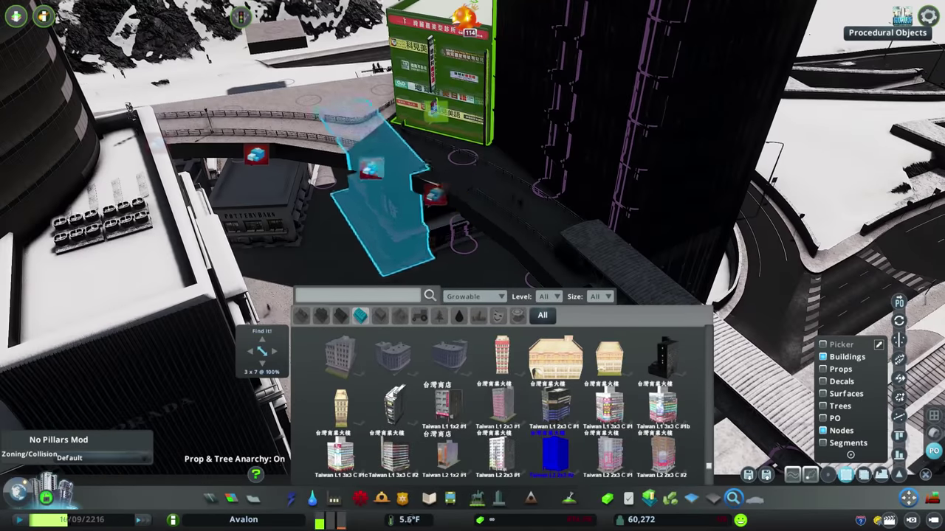
scroll(473, 273, "up", 3)
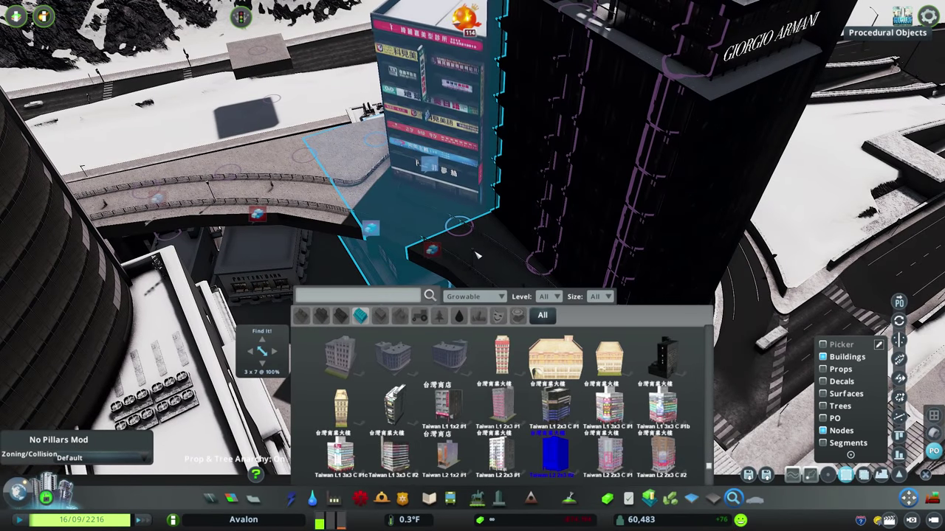
scroll(476, 255, "up", 4)
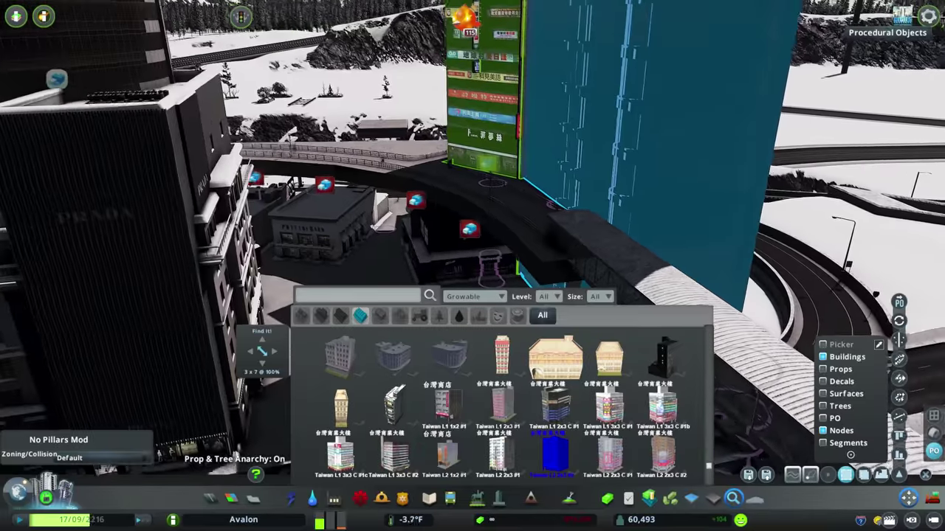
scroll(450, 310, "down", 5)
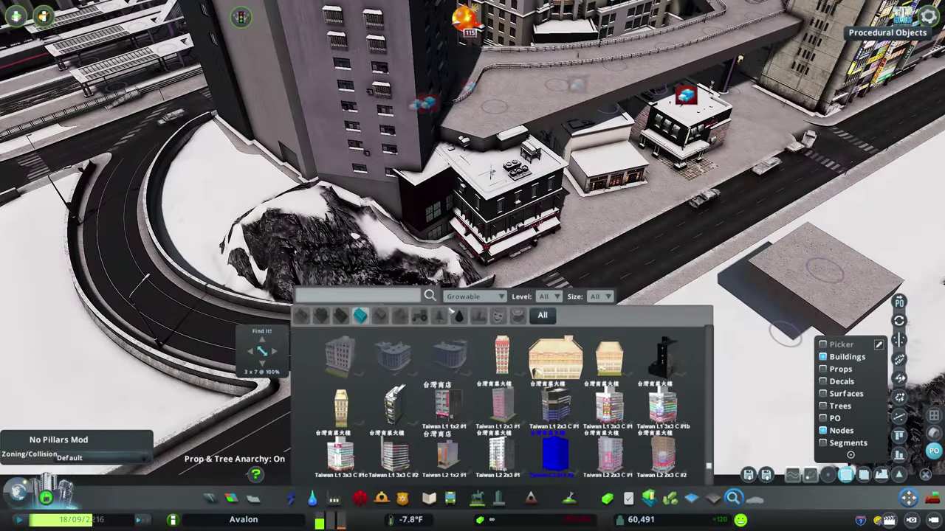
- Place a different Taiwanese shop tower beside the curved ramp and orbit to check it
left_click(608, 405)
scroll(488, 184, "up", 3)
left_click(902, 16)
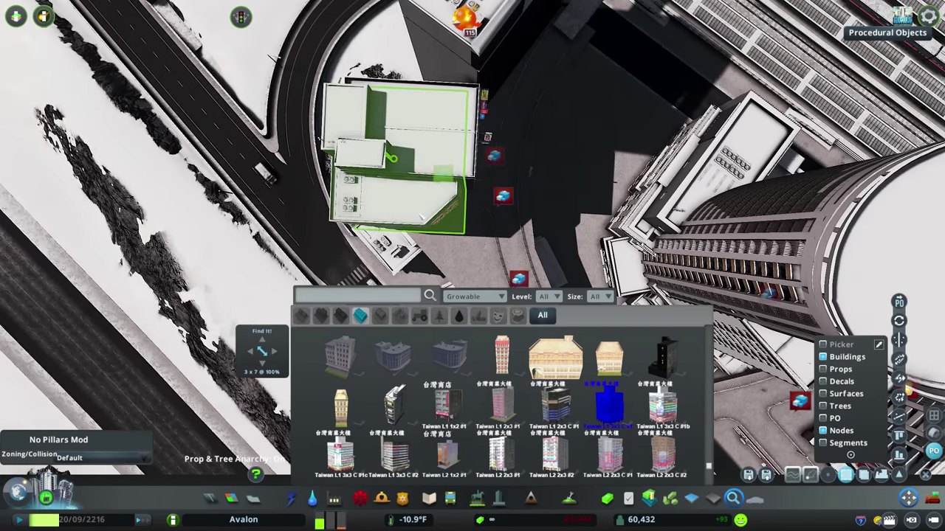
scroll(420, 226, "up", 3)
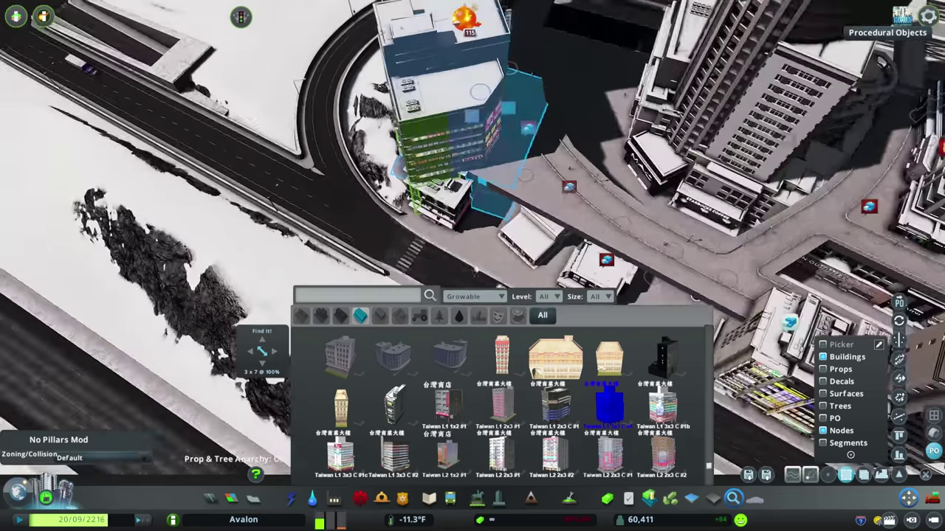
scroll(421, 225, "down", 3)
scroll(421, 226, "up", 3)
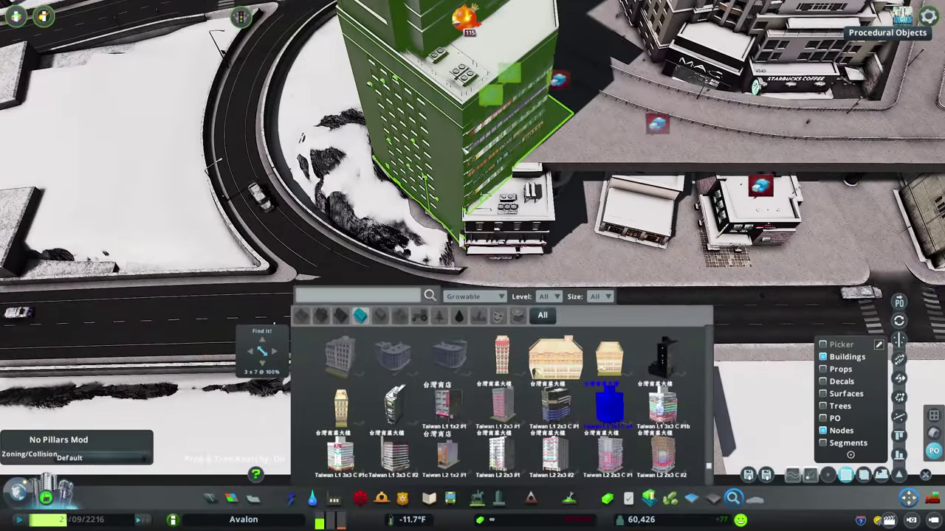
key("q")
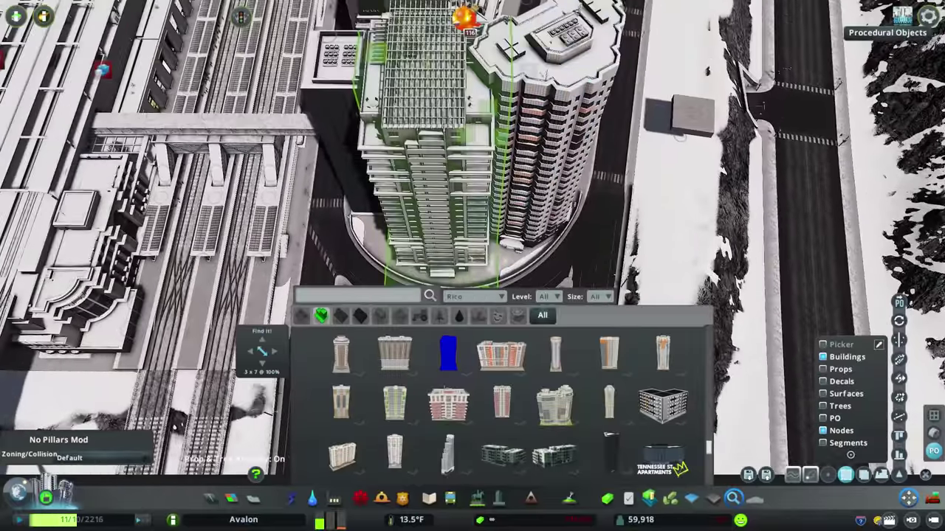
- Select the twin towers by the railway and pick a white tower thumbnail from Find It
left_click(472, 256)
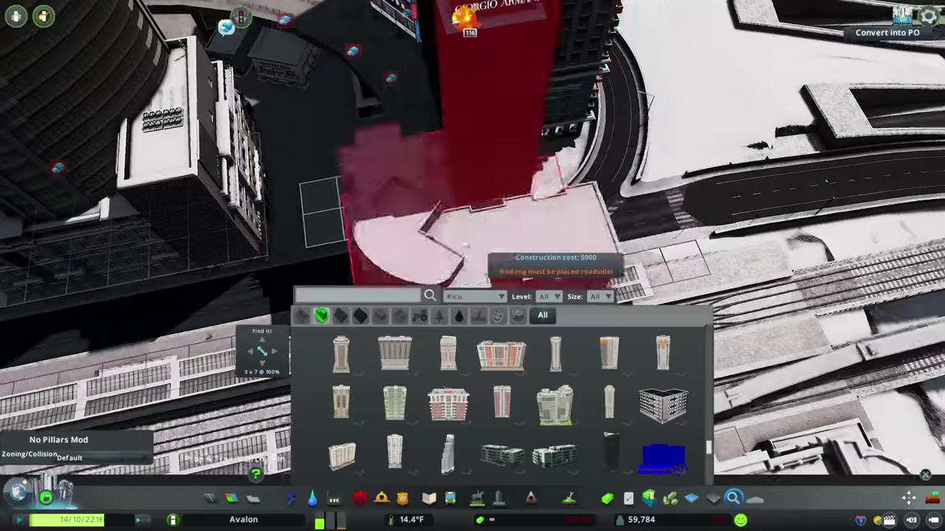
scroll(463, 413, "down", 1)
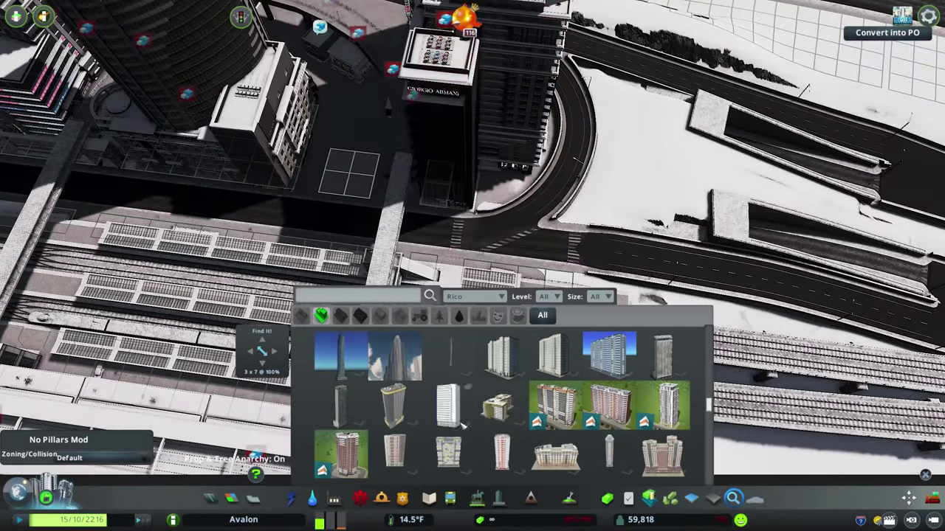
left_click(462, 424)
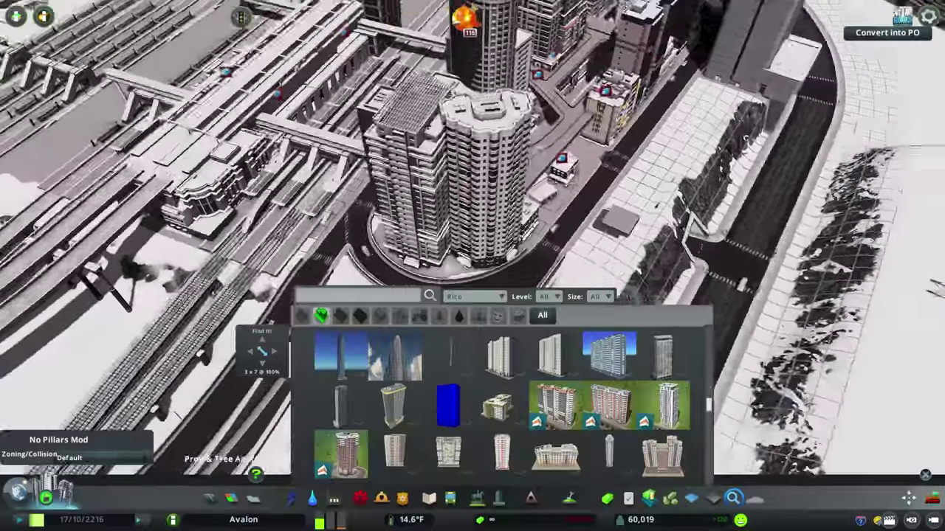
scroll(502, 406, "up", 2)
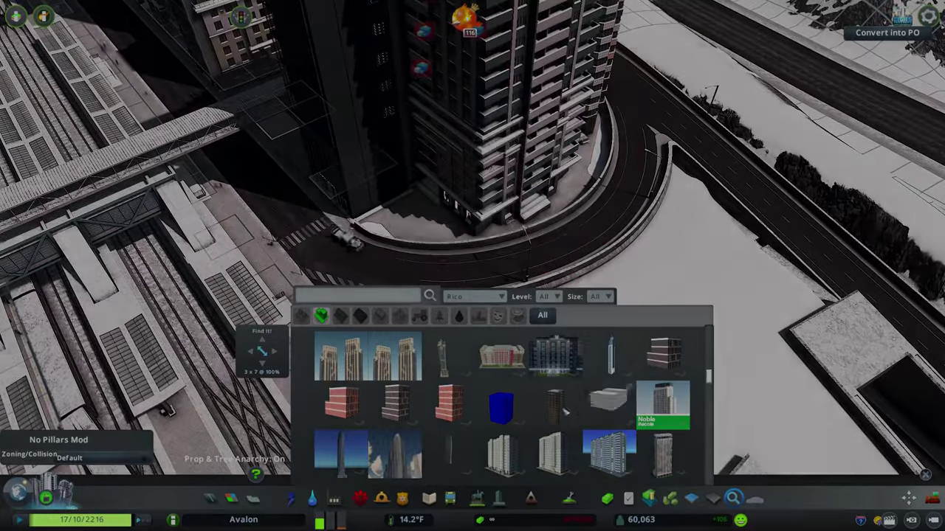